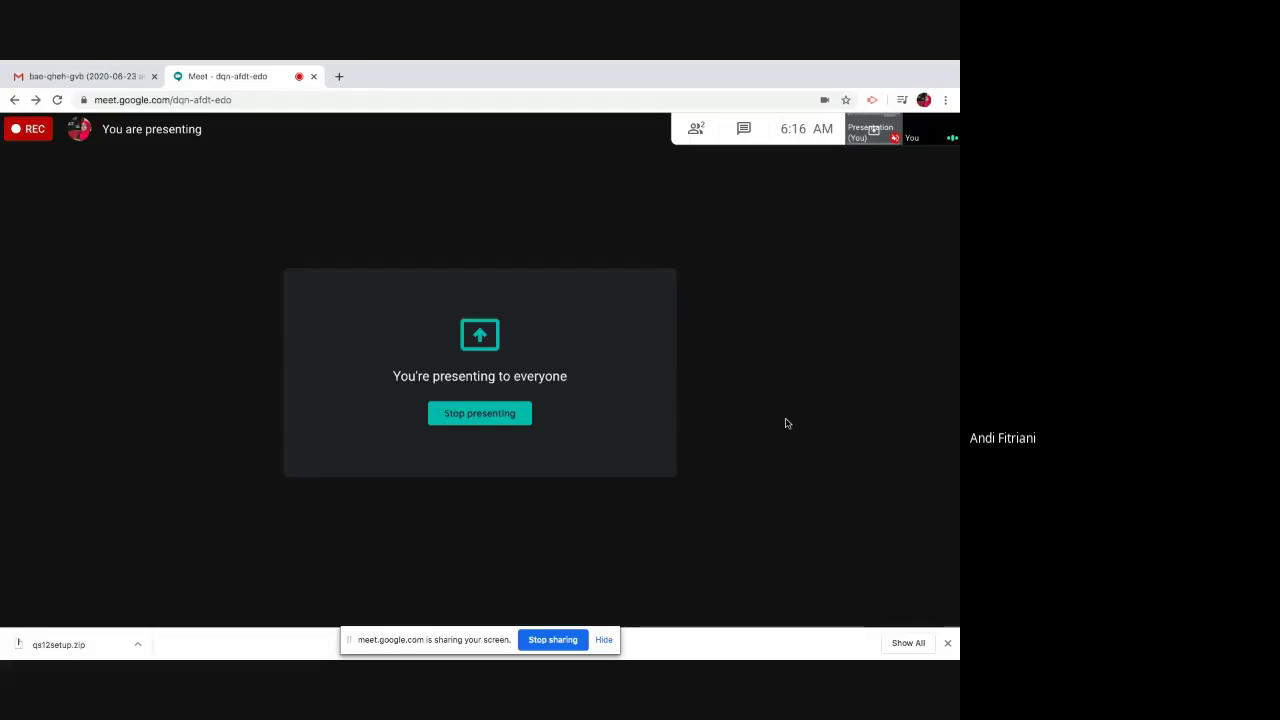
- Minimise the Google Meet window with Windows+D to show the desktop while presenting
key("super+d")
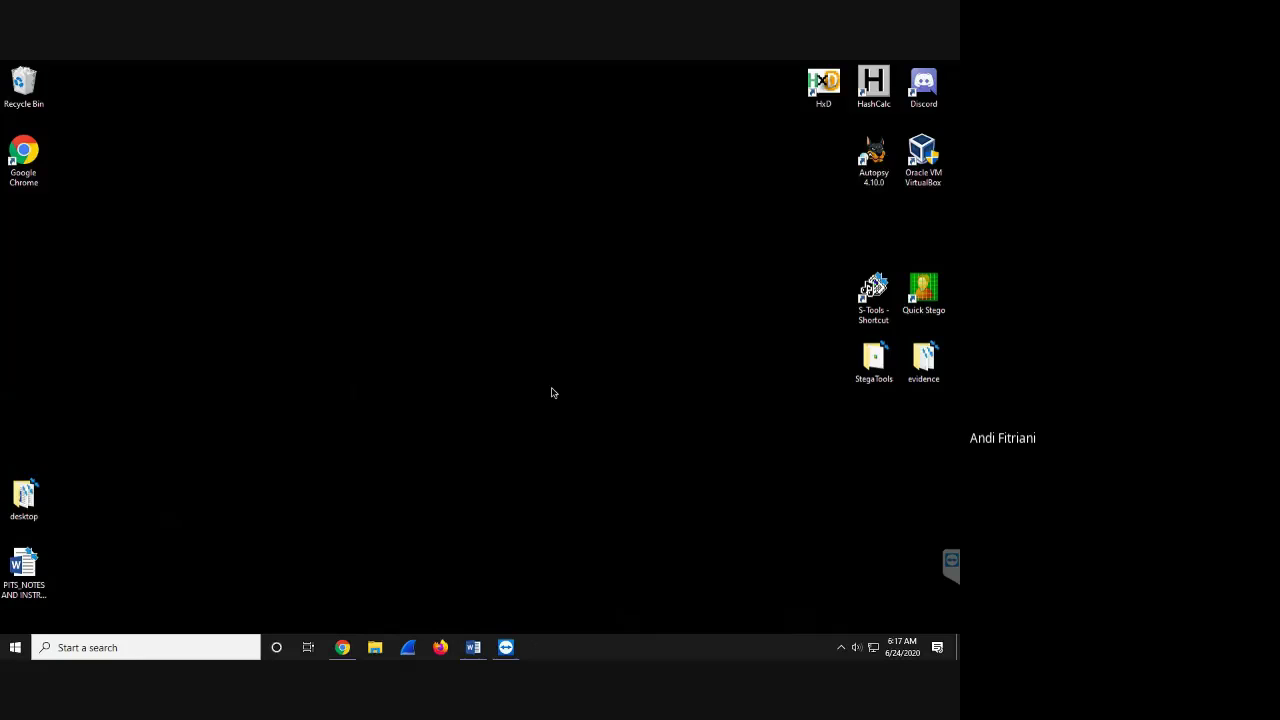
- Look through the StegaTools folder, minimise it, and launch Quick Stego from the desktop
double_click(873, 365)
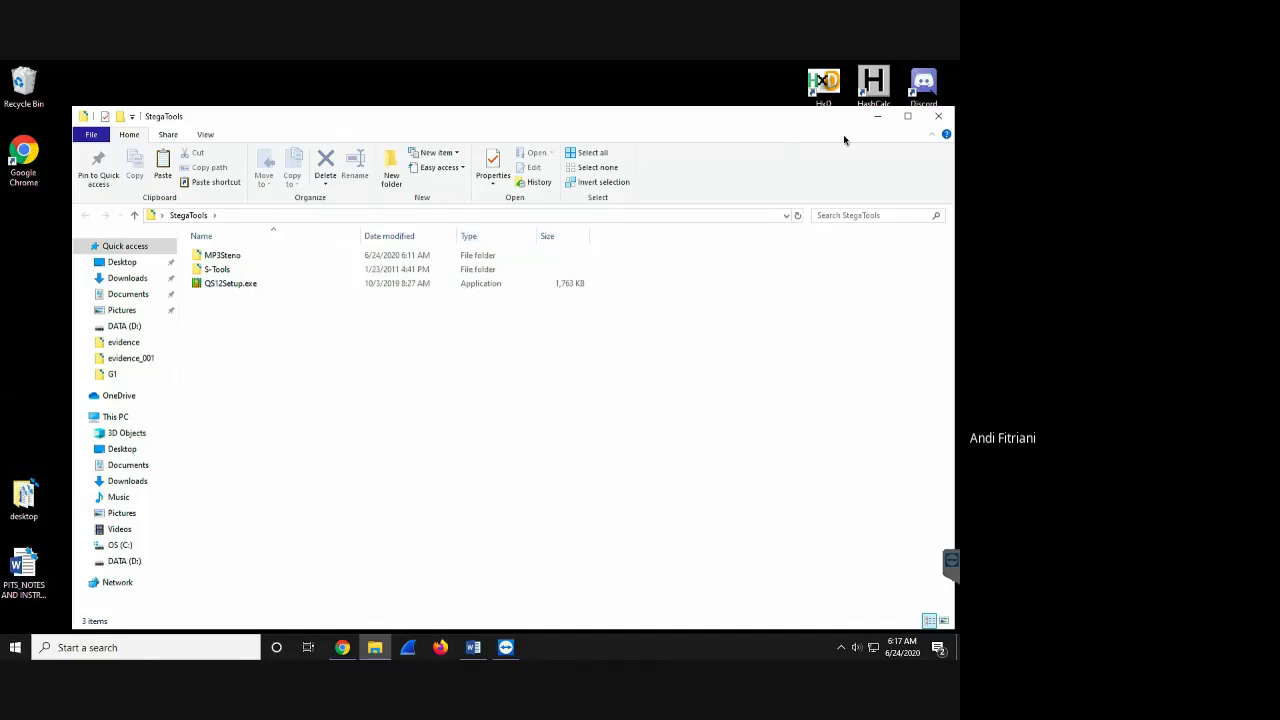
left_click(877, 116)
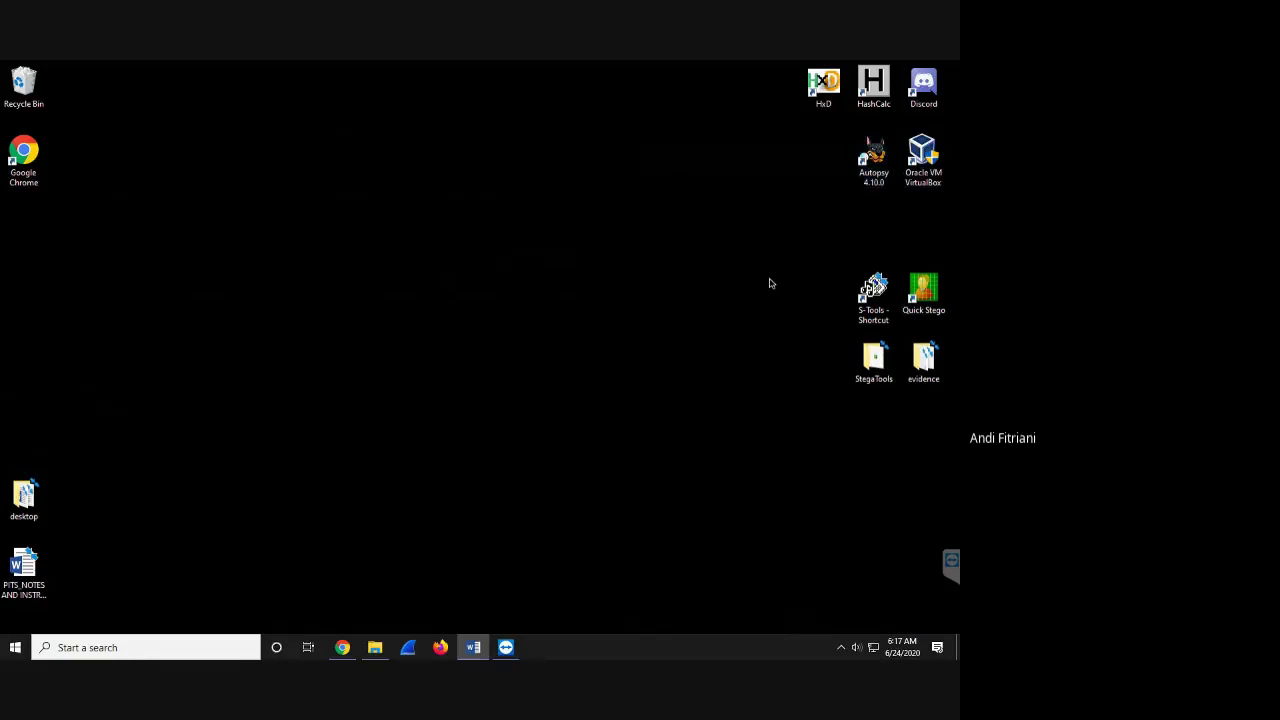
double_click(930, 311)
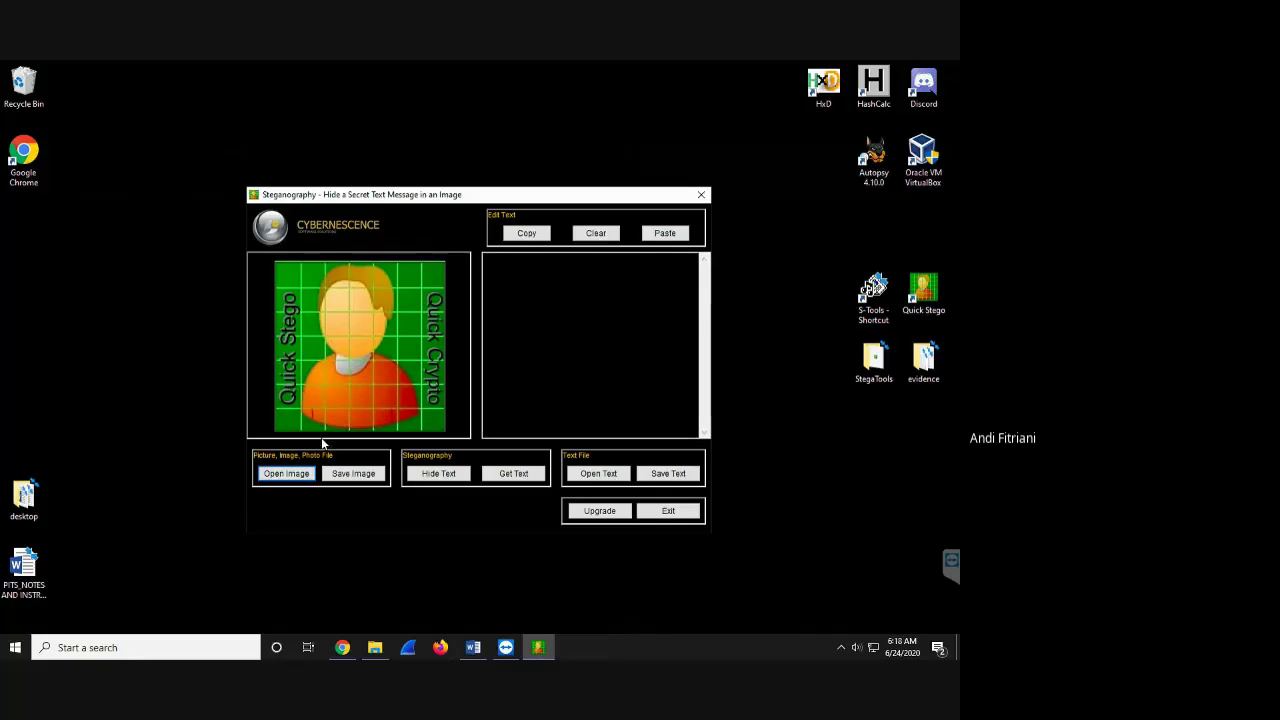
- Open zebras_hidden.bmp in Quick Stego to reveal its hidden text
left_click(303, 474)
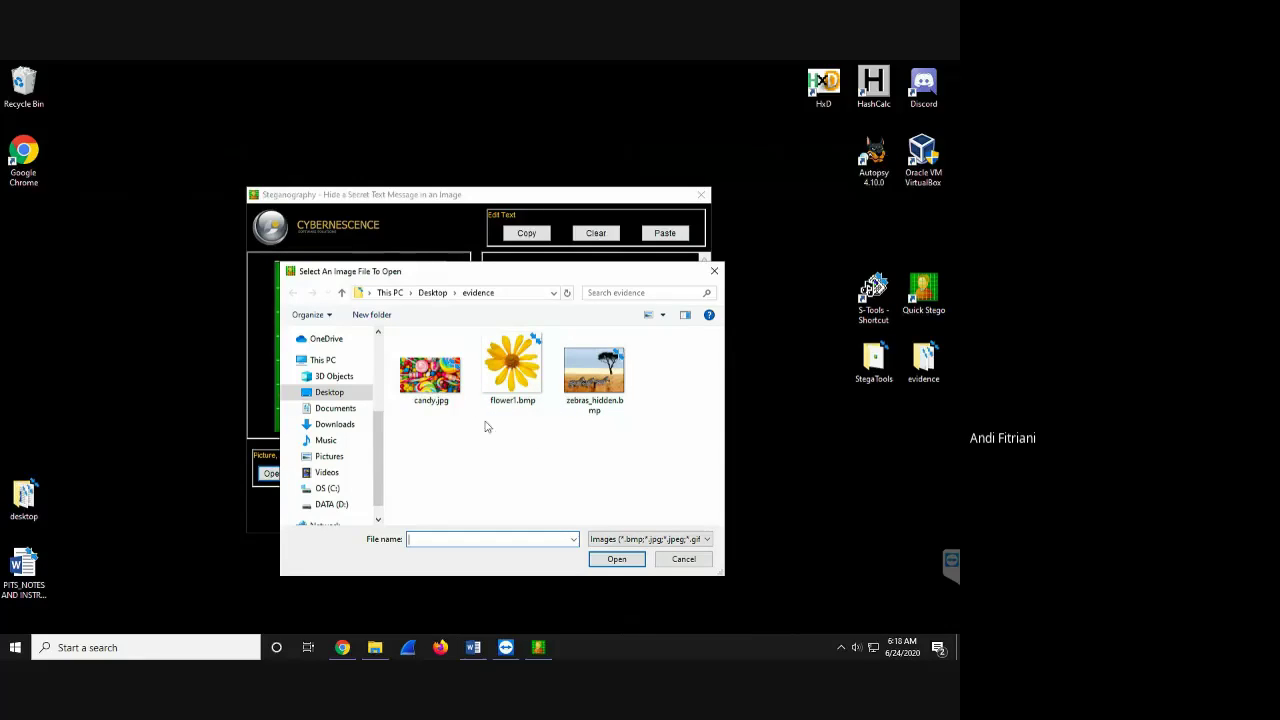
left_click(586, 392)
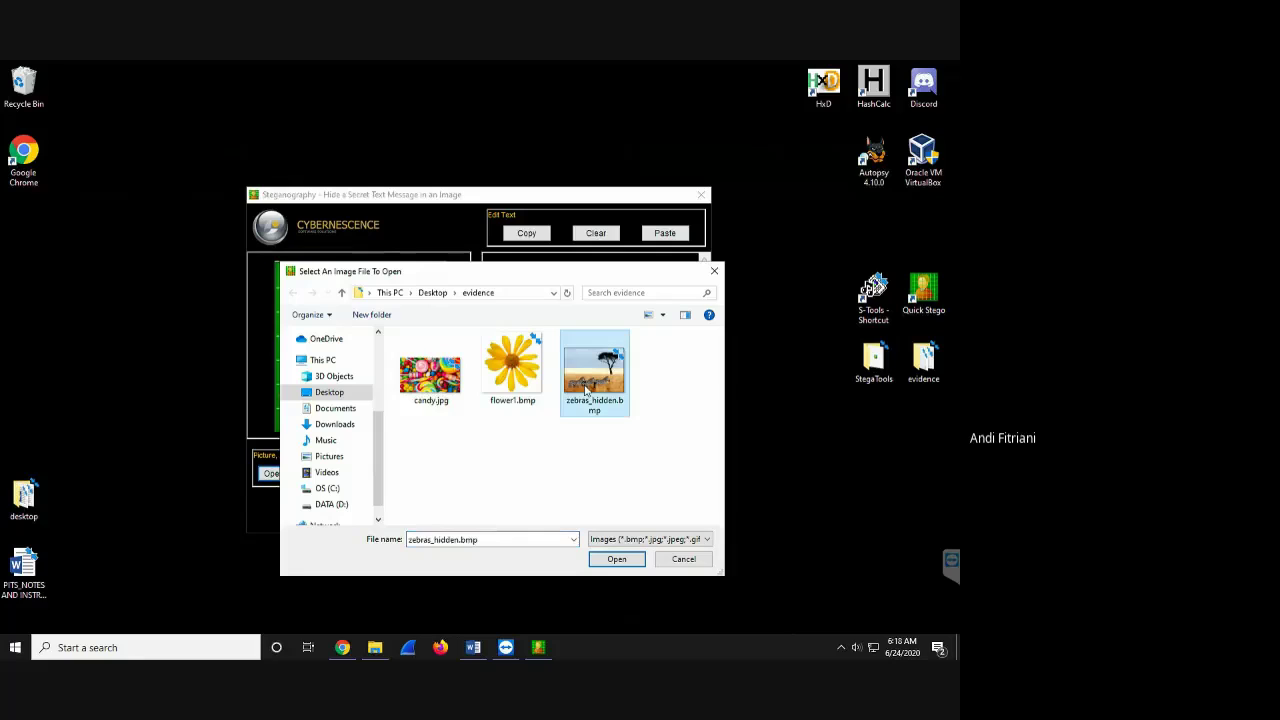
double_click(586, 392)
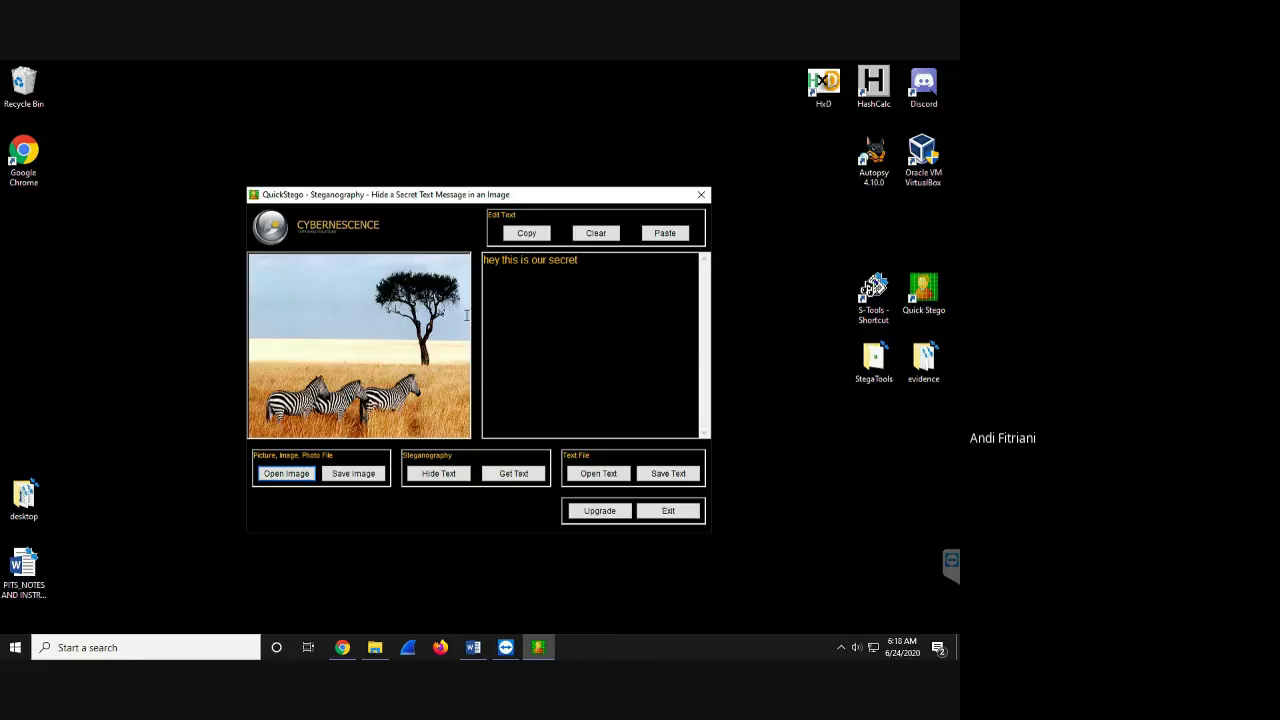
- Load candy.jpg and clear the previous message from the text pane
left_click(305, 474)
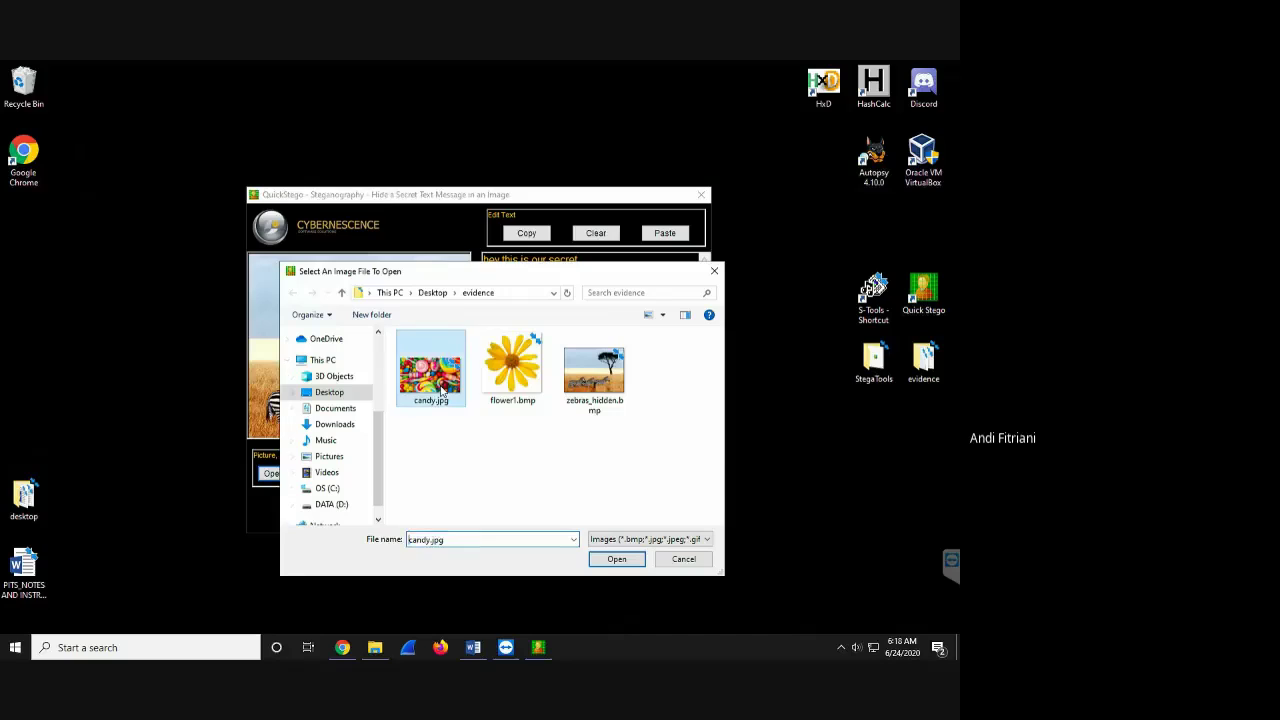
double_click(441, 393)
left_click(596, 233)
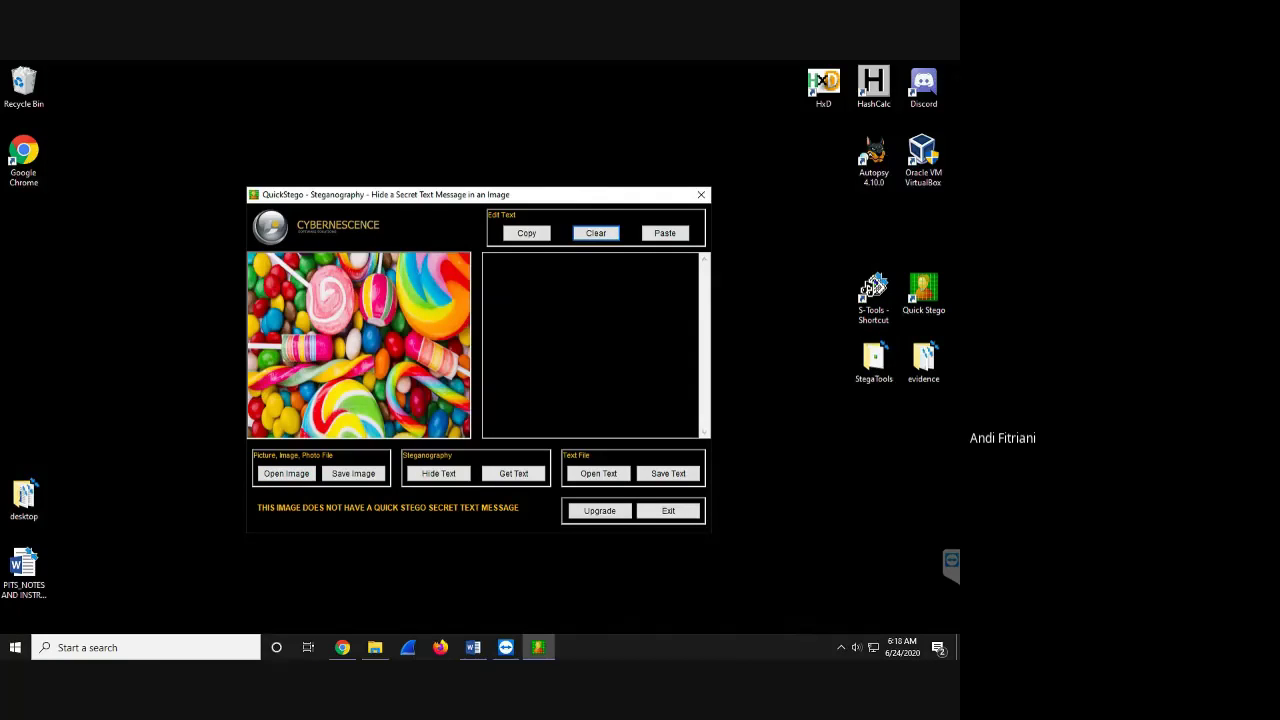
- Hide the message 'see you tomorrow at 6pm' inside the candy image
left_click(663, 266)
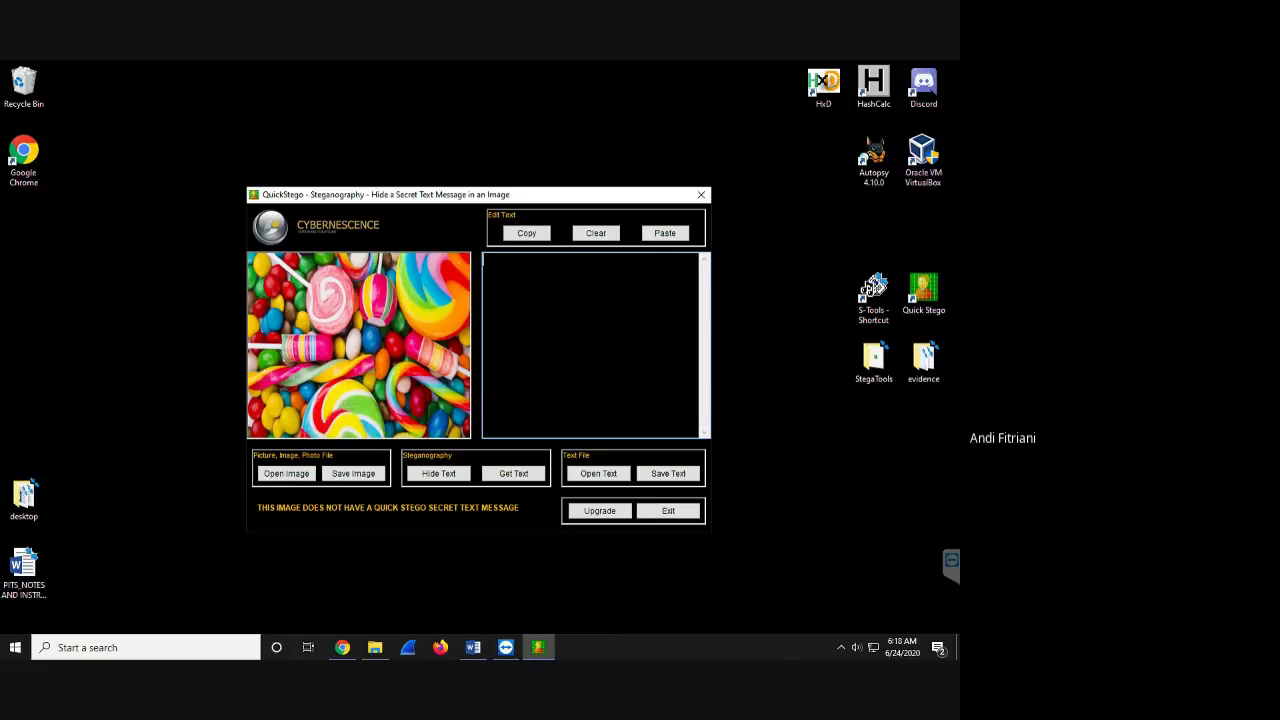
type("see you tomorrow at 6pm")
left_click_drag(602, 260, 482, 260)
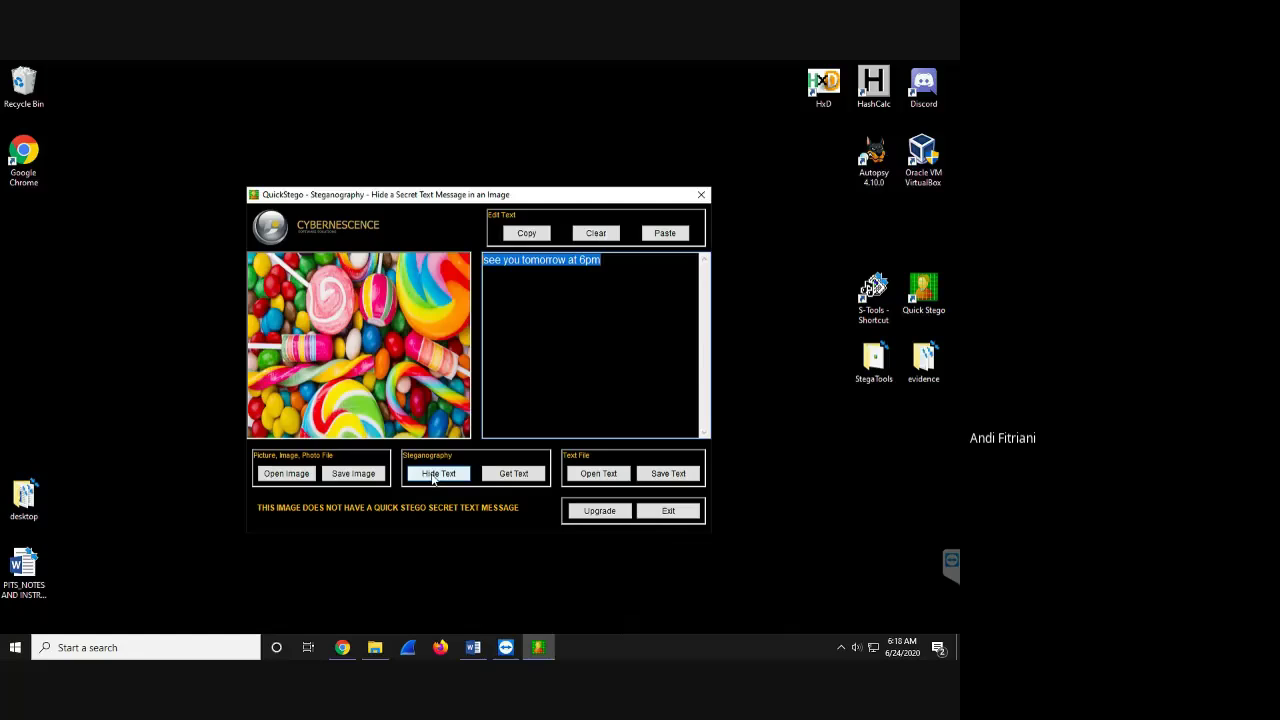
left_click(436, 476)
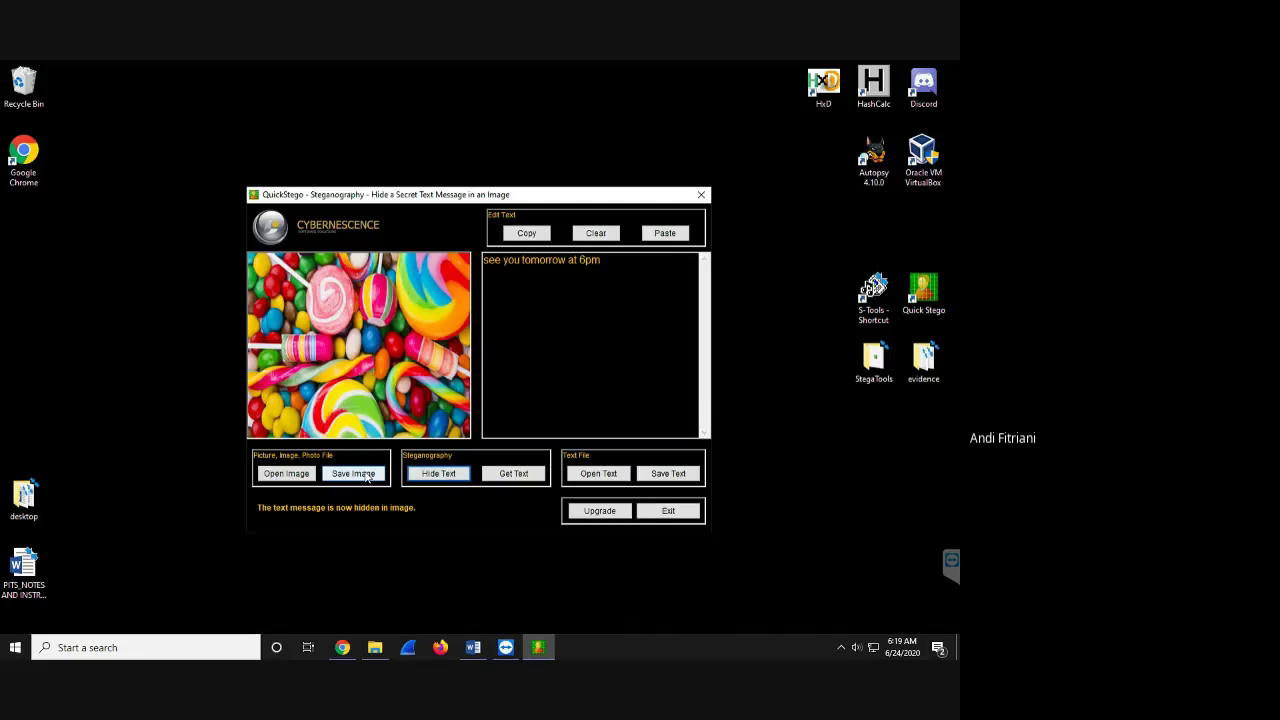
- Save the result as hidden_candy.bmp and exit Quick Stego
left_click(366, 476)
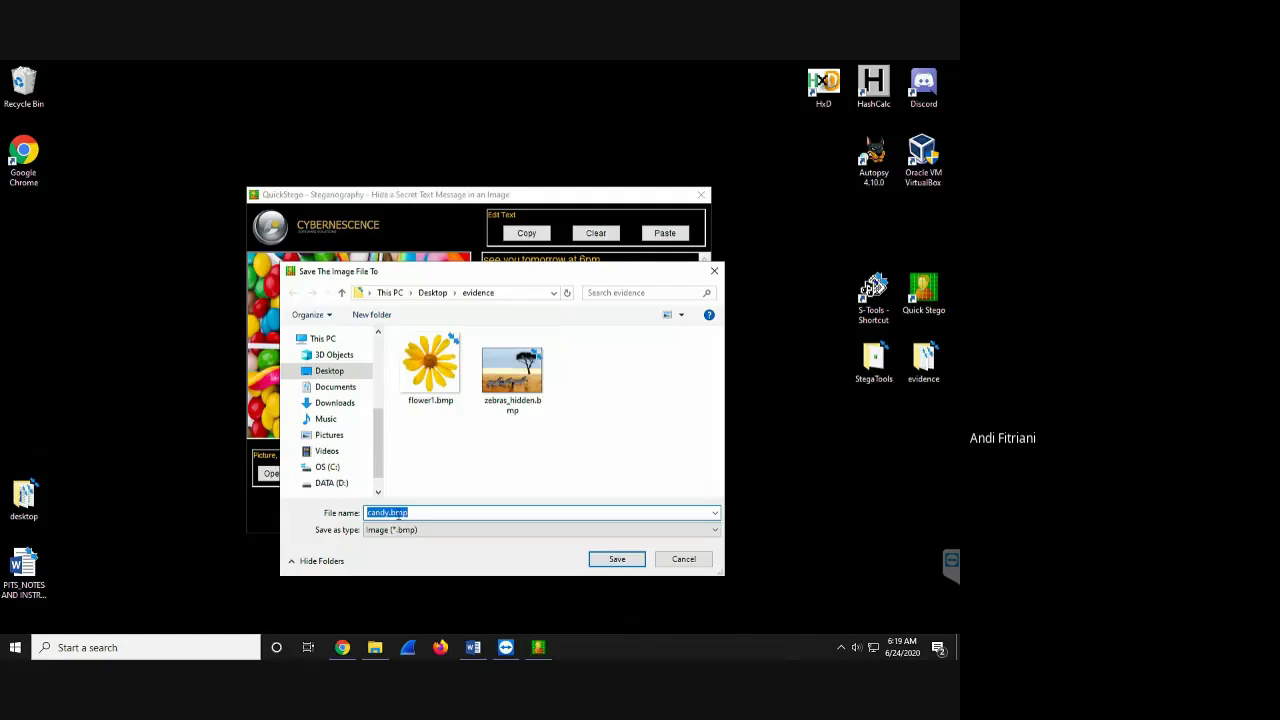
left_click(368, 512)
type("hidden_")
left_click(621, 559)
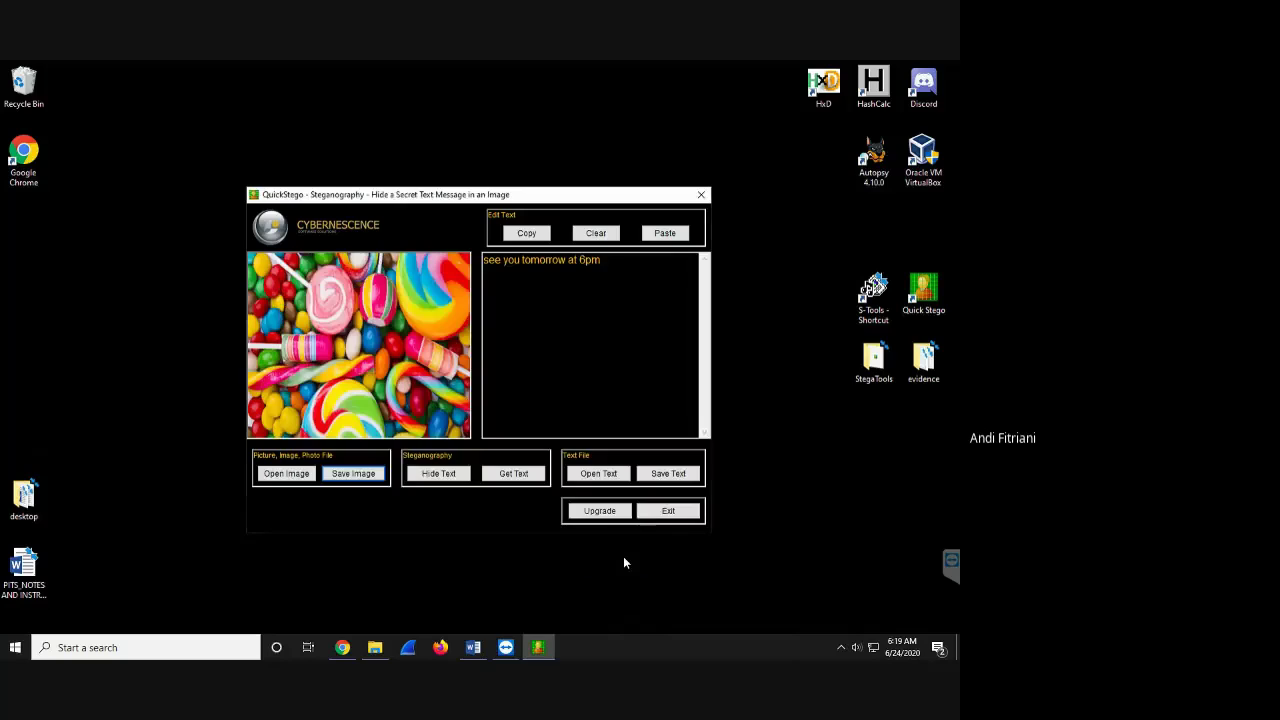
left_click(668, 511)
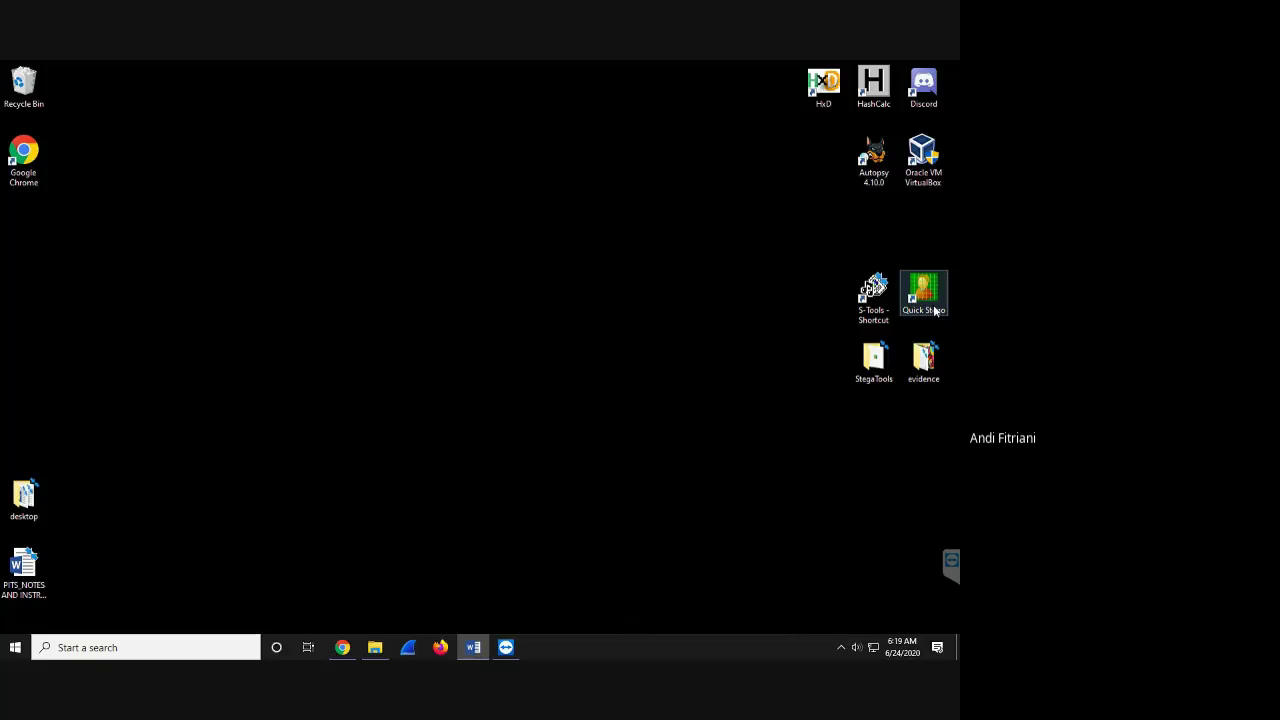
- Preview hidden_candy.bmp from the evidence folder in Photos, then close it and move the folder aside
double_click(925, 362)
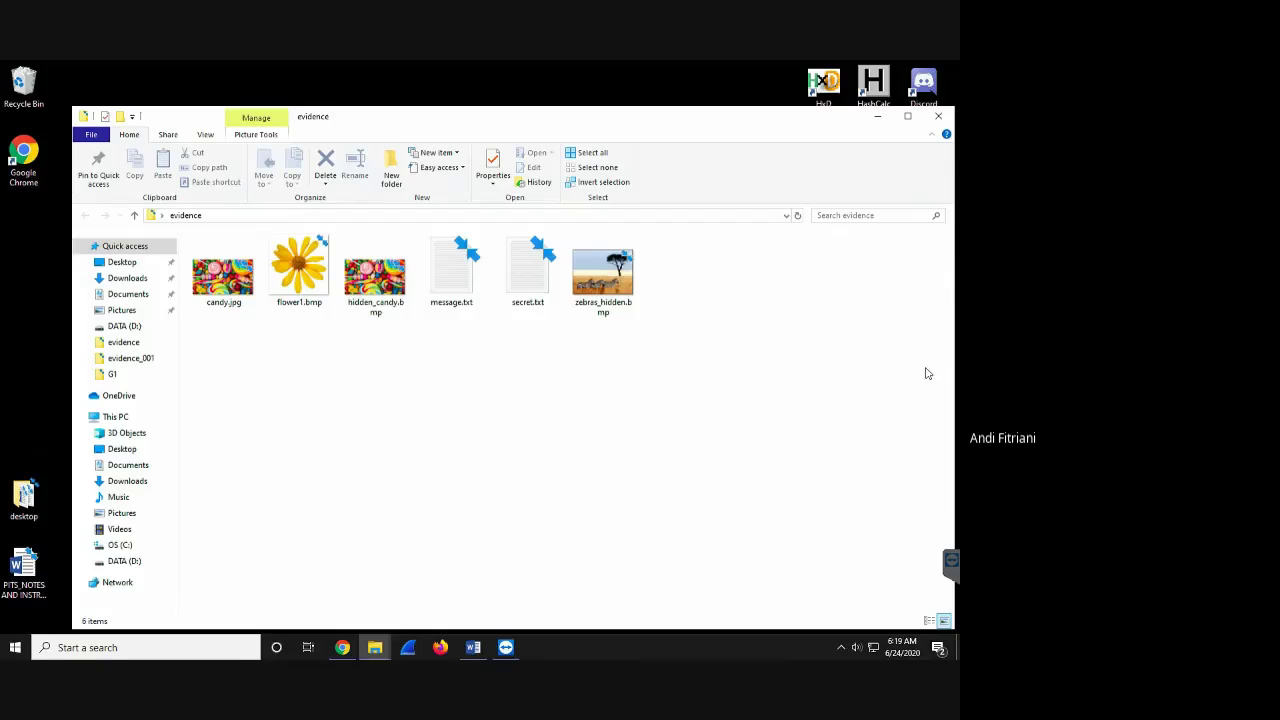
left_click(385, 290)
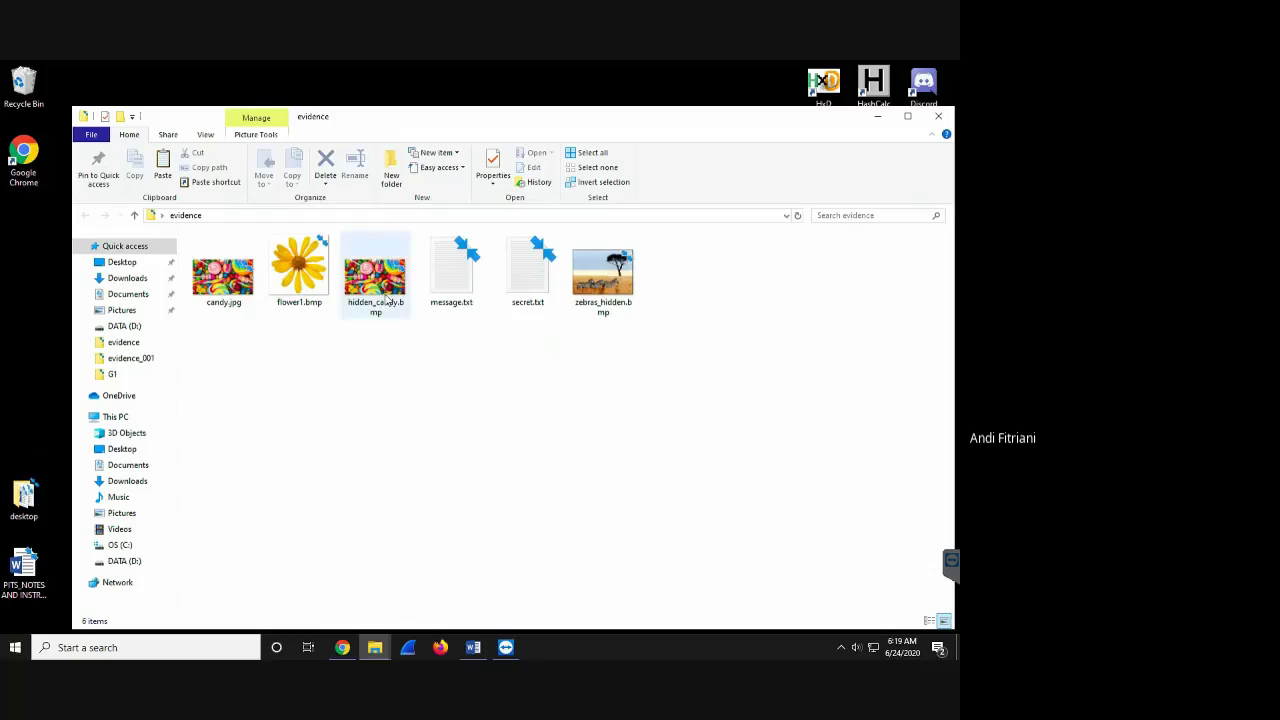
double_click(386, 296)
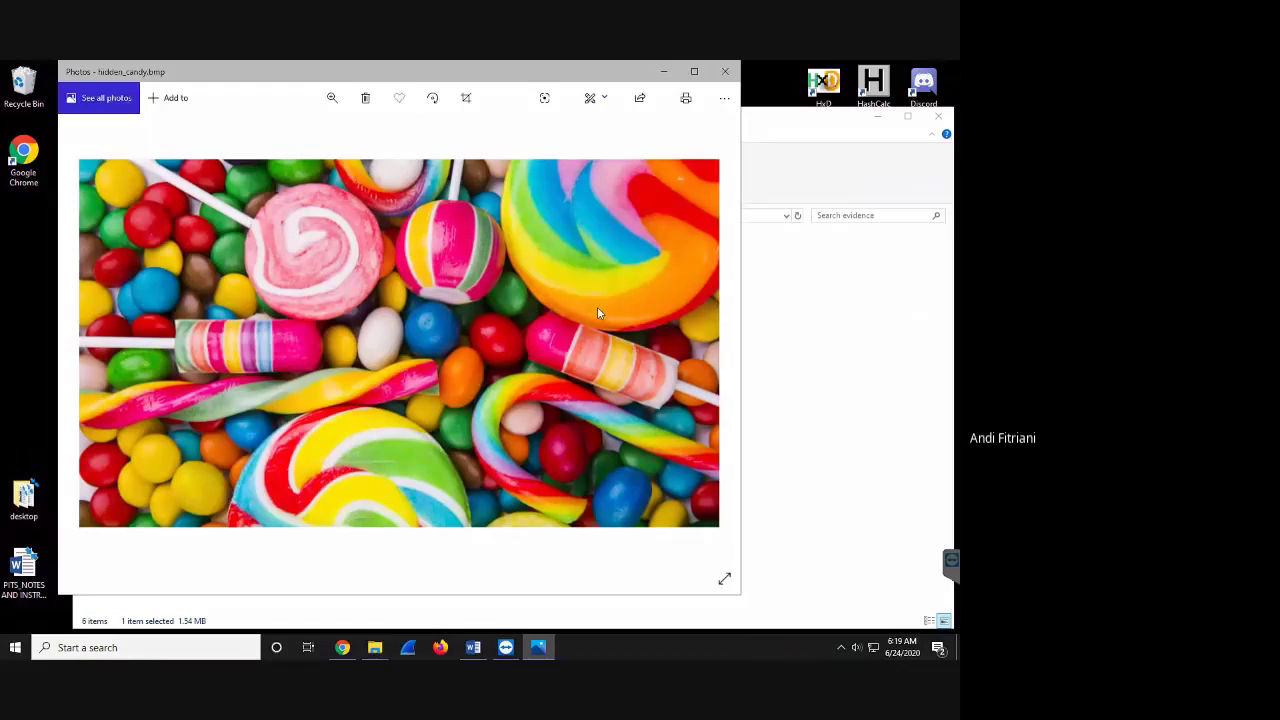
left_click(726, 72)
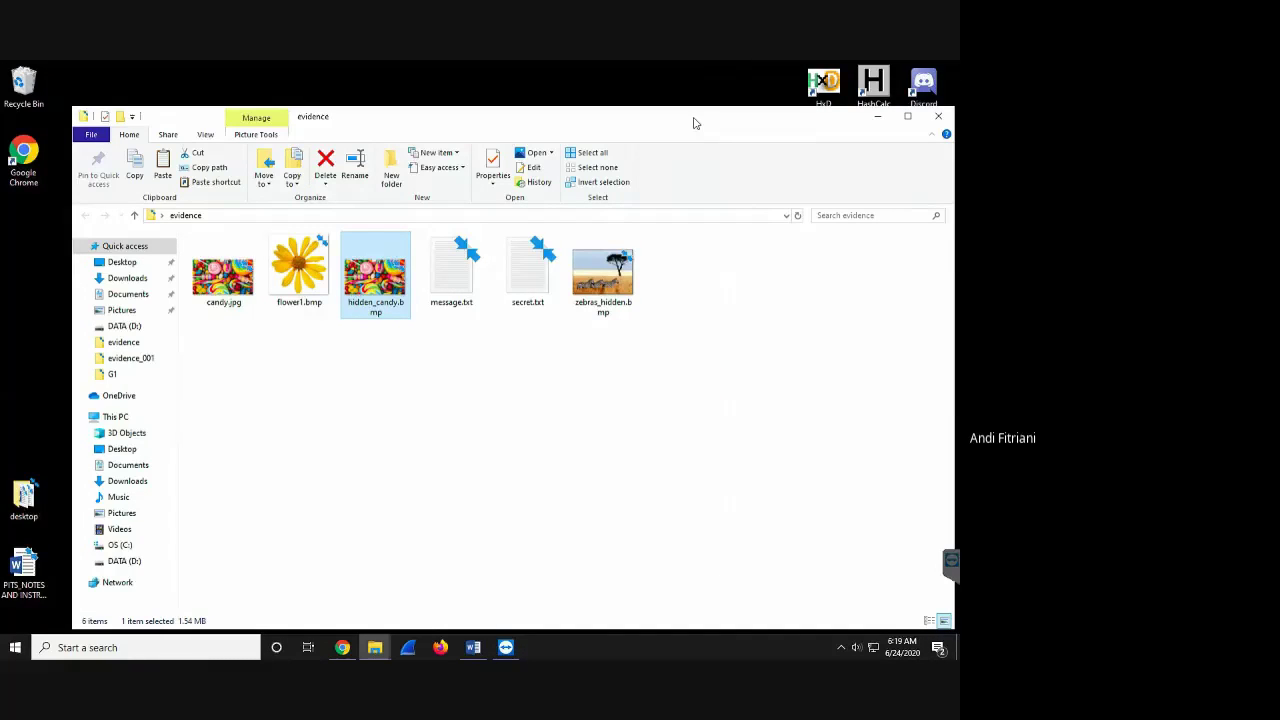
left_click_drag(696, 123, 632, 112)
- Relaunch Quick Stego, load hidden_candy.bmp, select the recovered 'see you tomorrow at 6pm', then close it
double_click(926, 285)
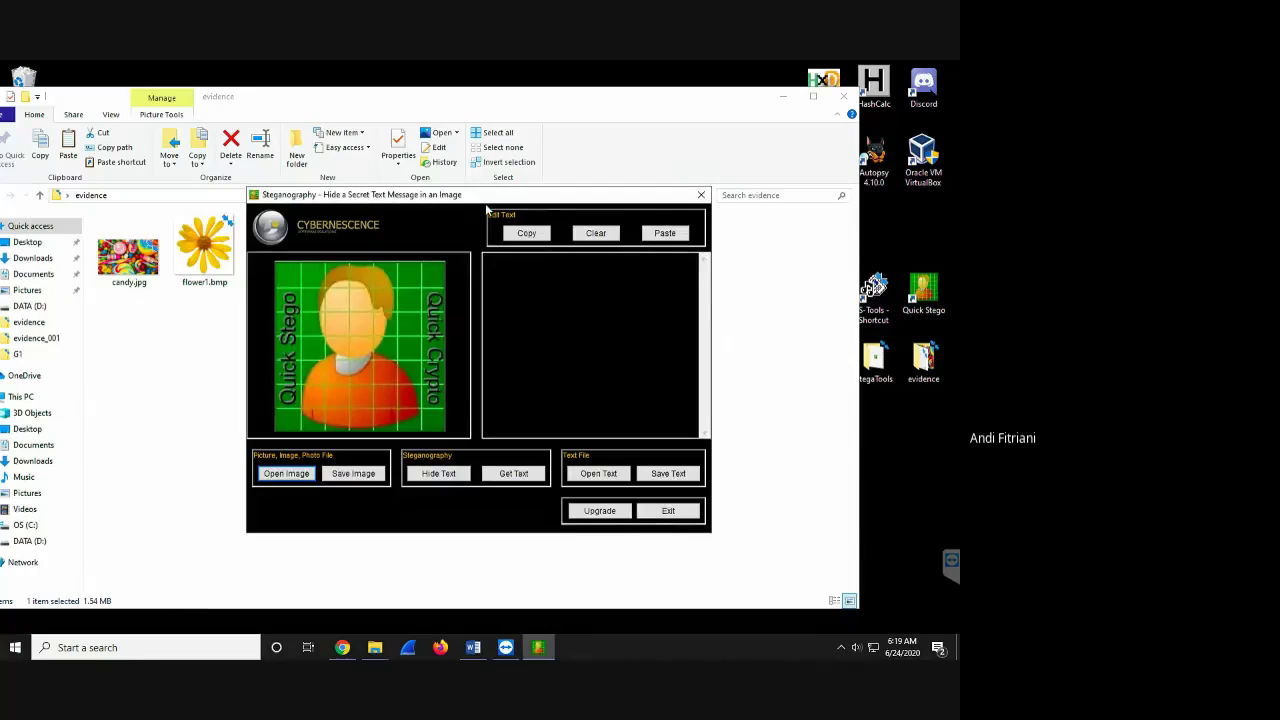
left_click_drag(586, 220, 720, 244)
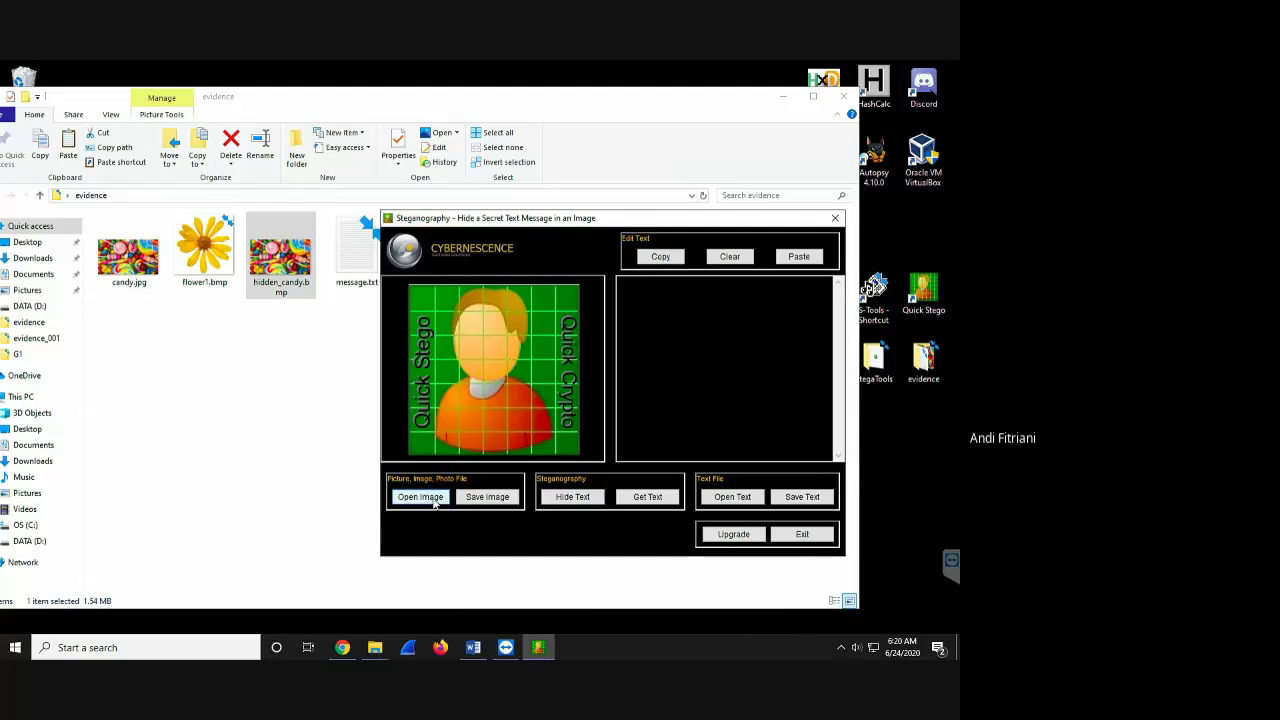
left_click(432, 498)
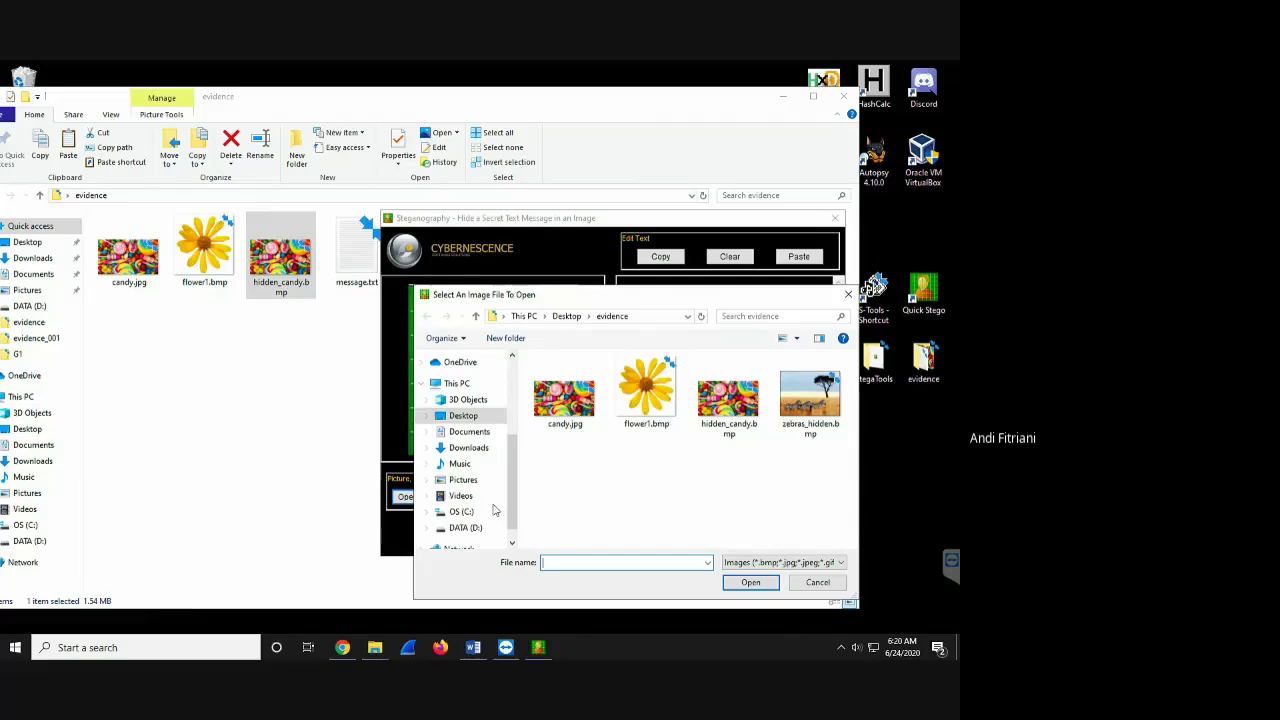
double_click(737, 413)
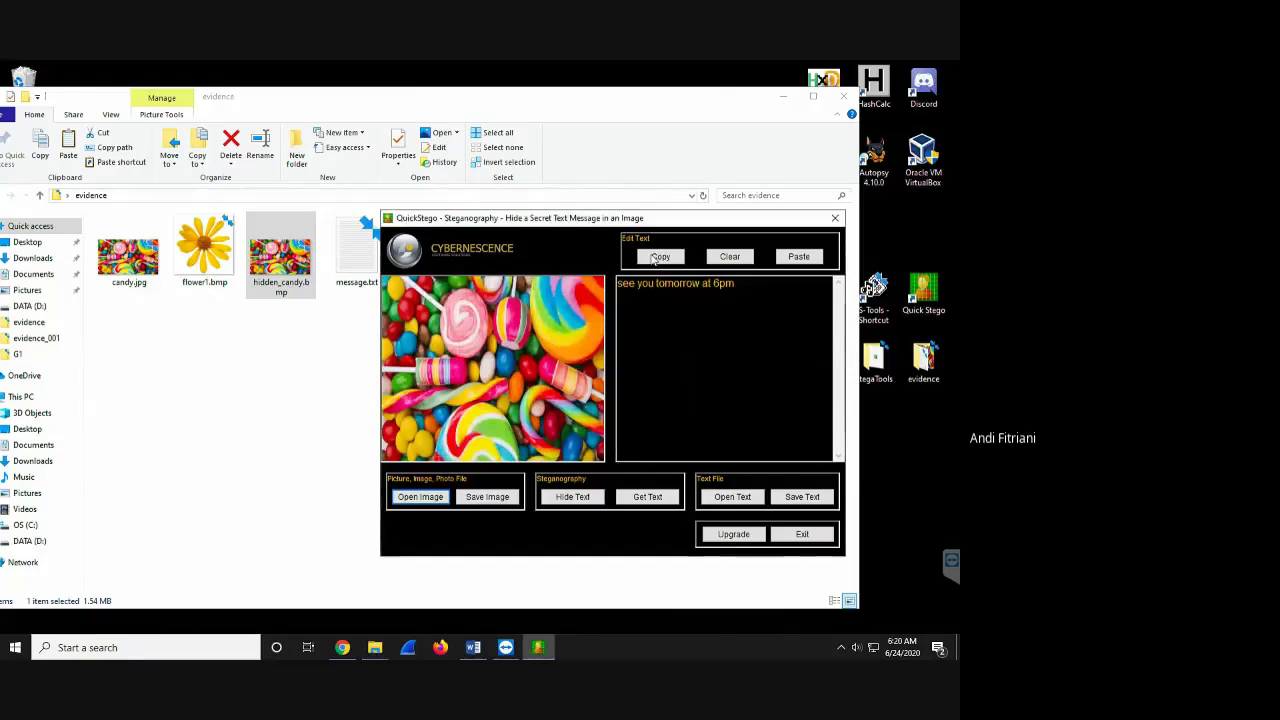
left_click(618, 284)
left_click_drag(618, 284, 799, 270)
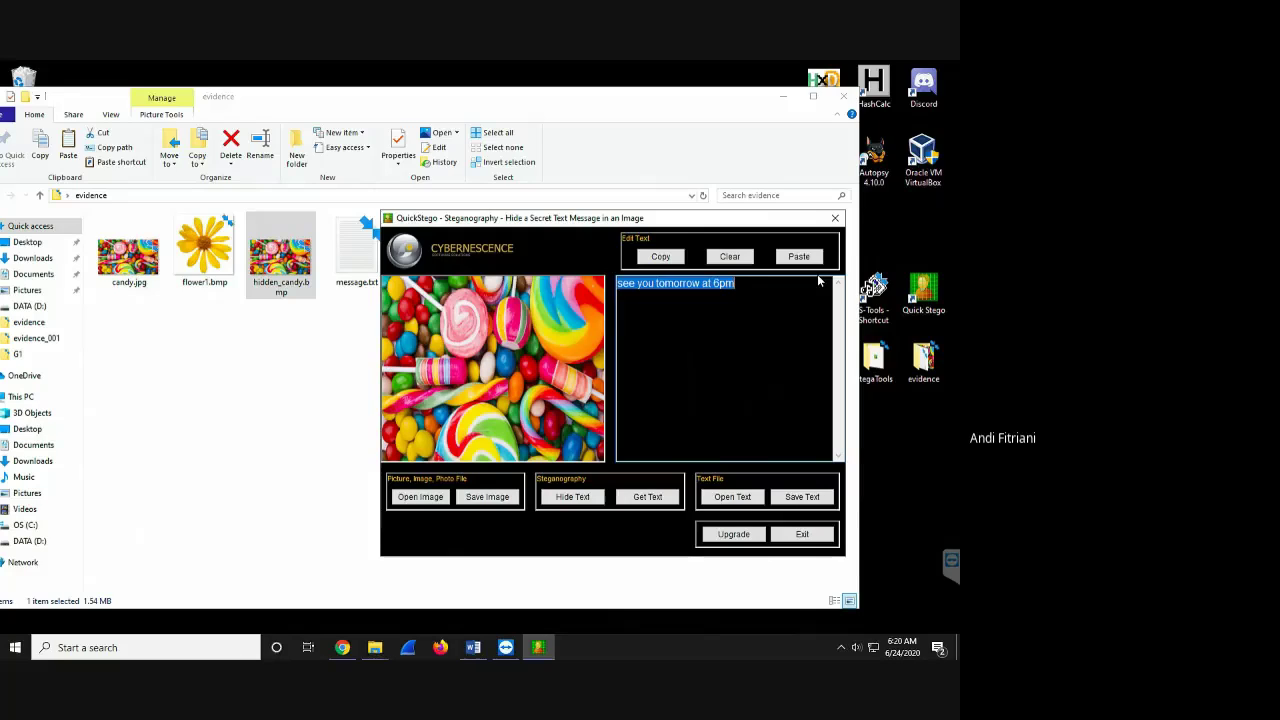
left_click(836, 220)
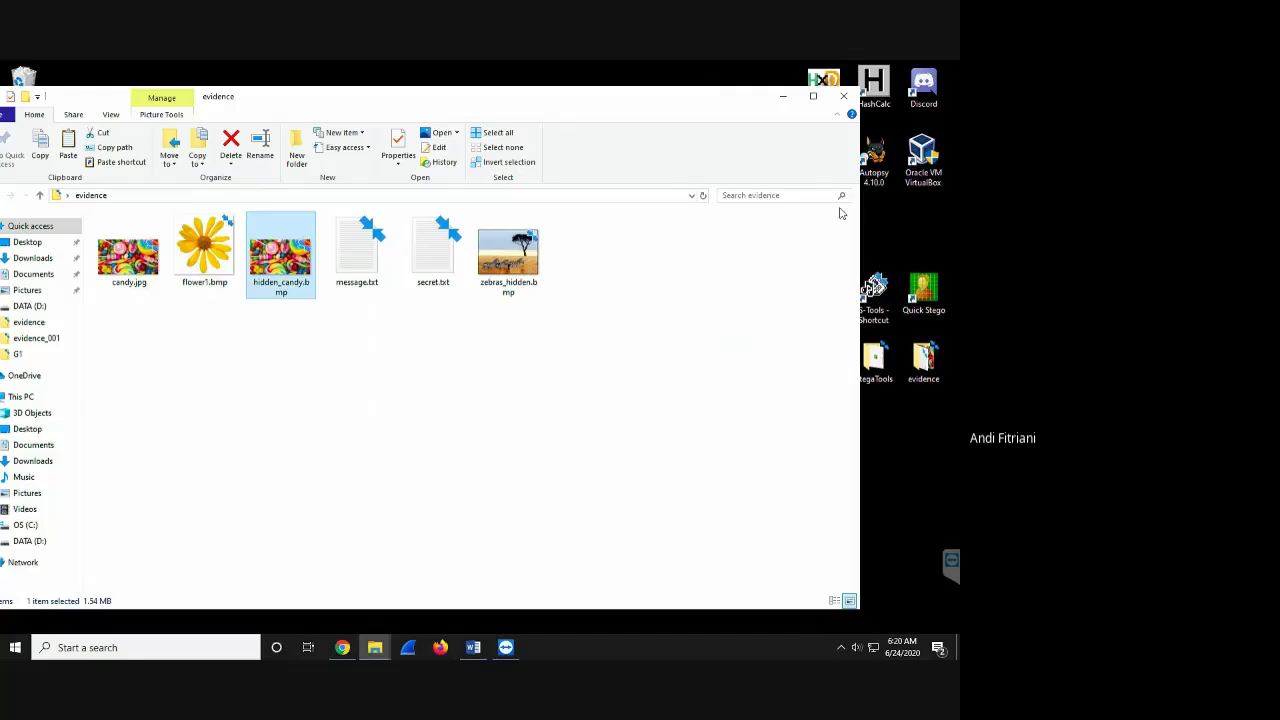
- Close the evidence folder, start S-Tools, and reopen the evidence folder beside it
left_click(845, 96)
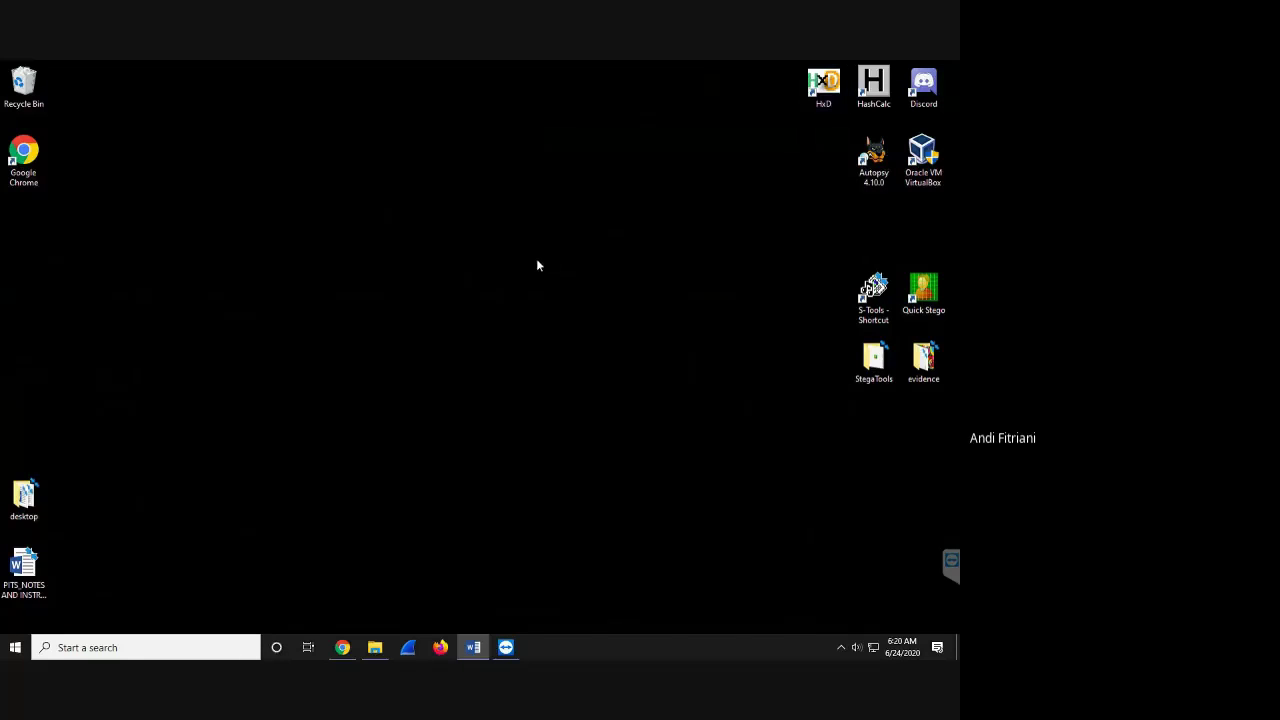
left_click(880, 290)
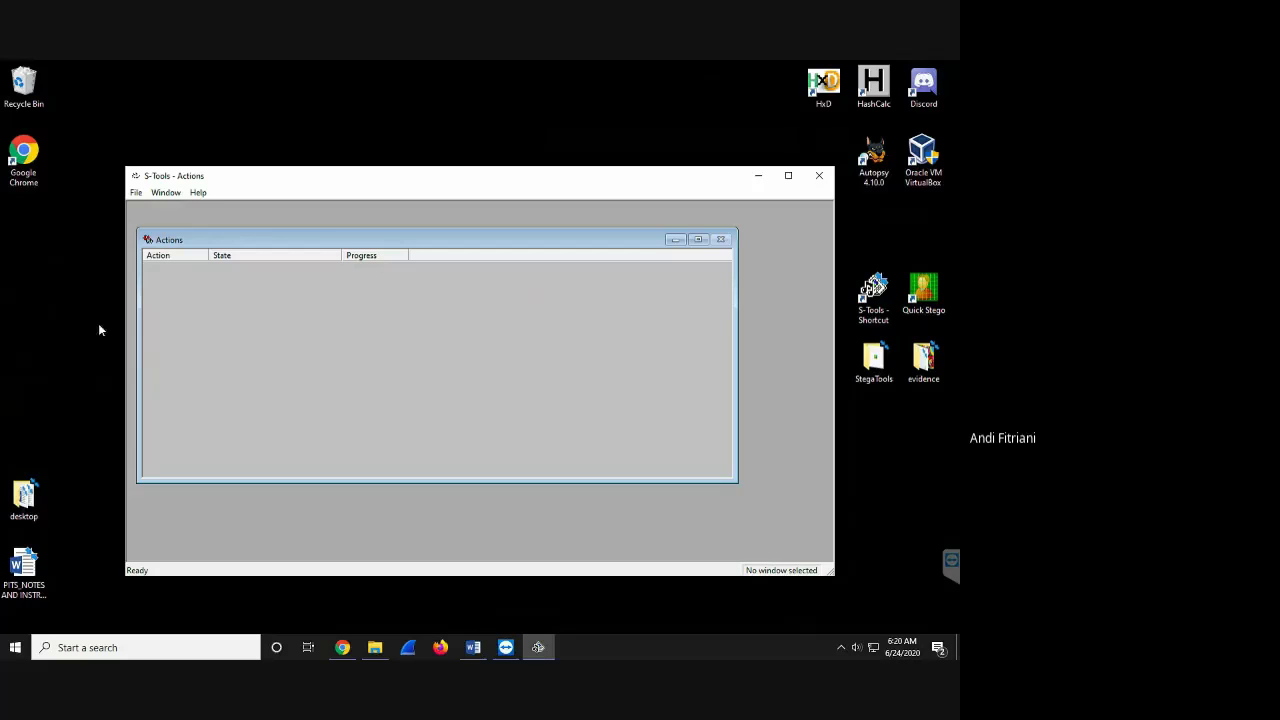
left_click(921, 377)
double_click(921, 377)
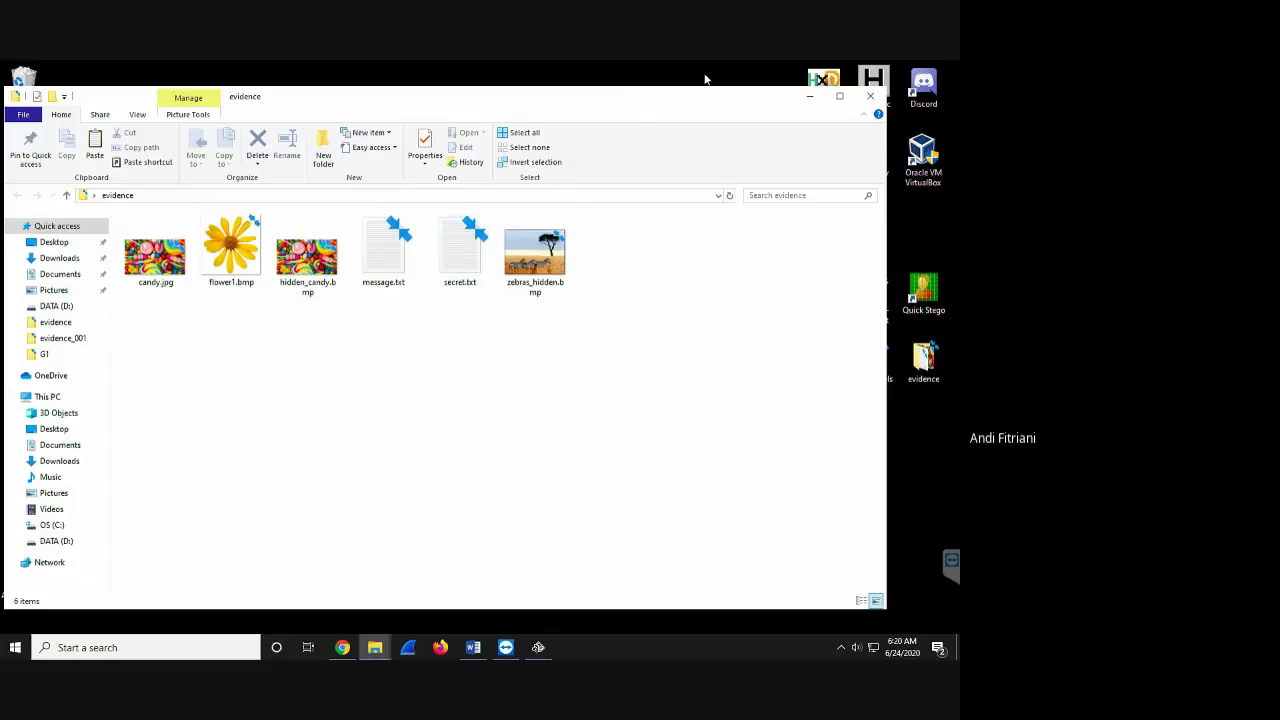
left_click(842, 98)
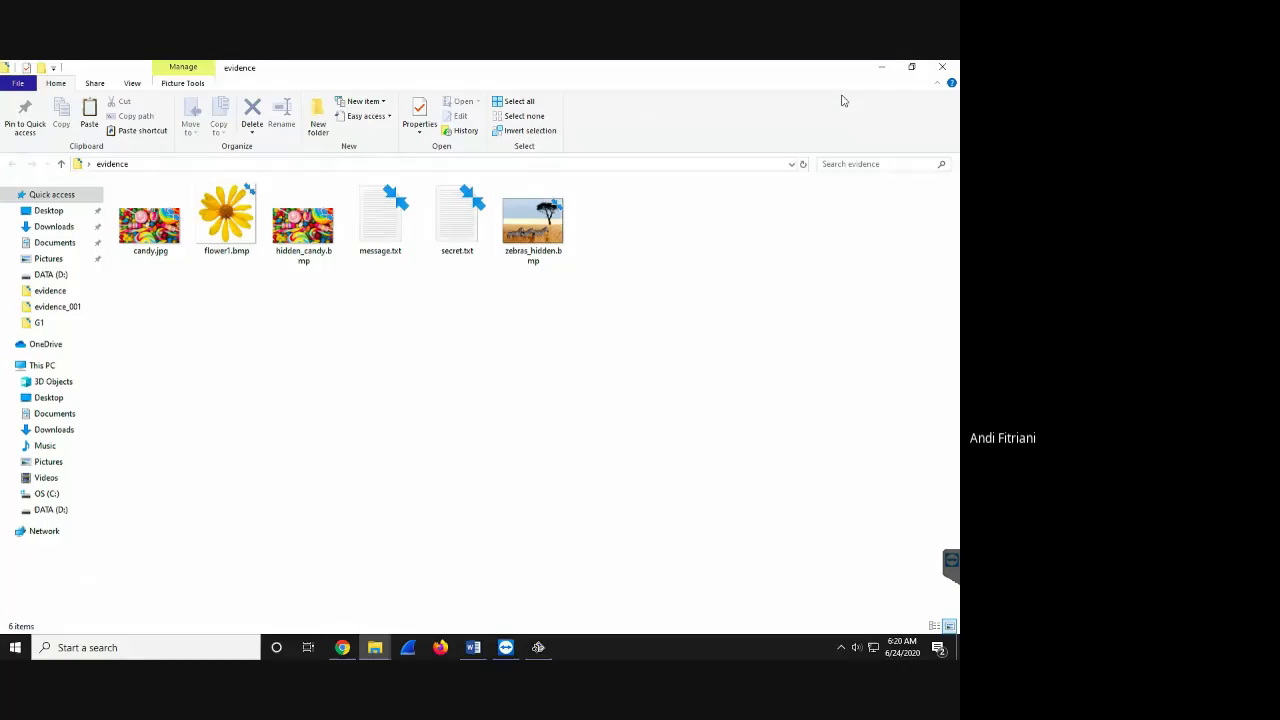
left_click(922, 64)
left_click_drag(673, 100, 956, 350)
- Reposition S-Tools near the centre and get the evidence folder open again
key("alt+F4")
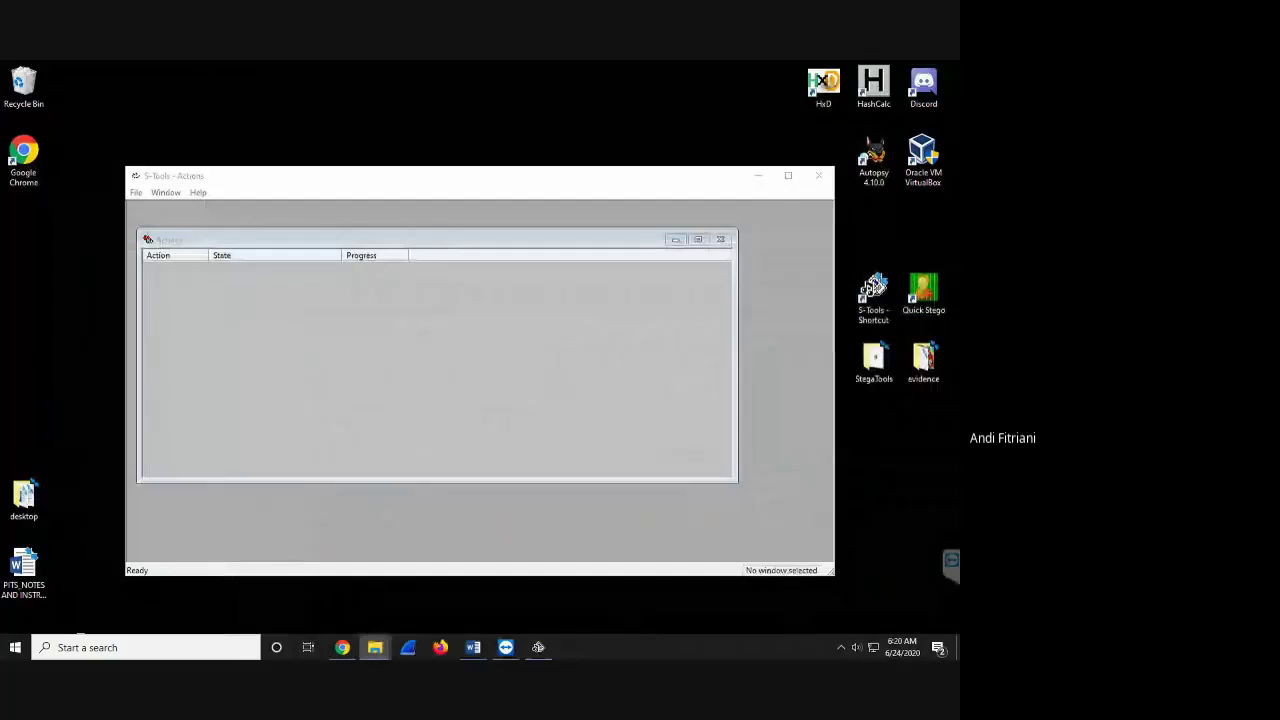
left_click_drag(689, 180, 496, 98)
double_click(923, 360)
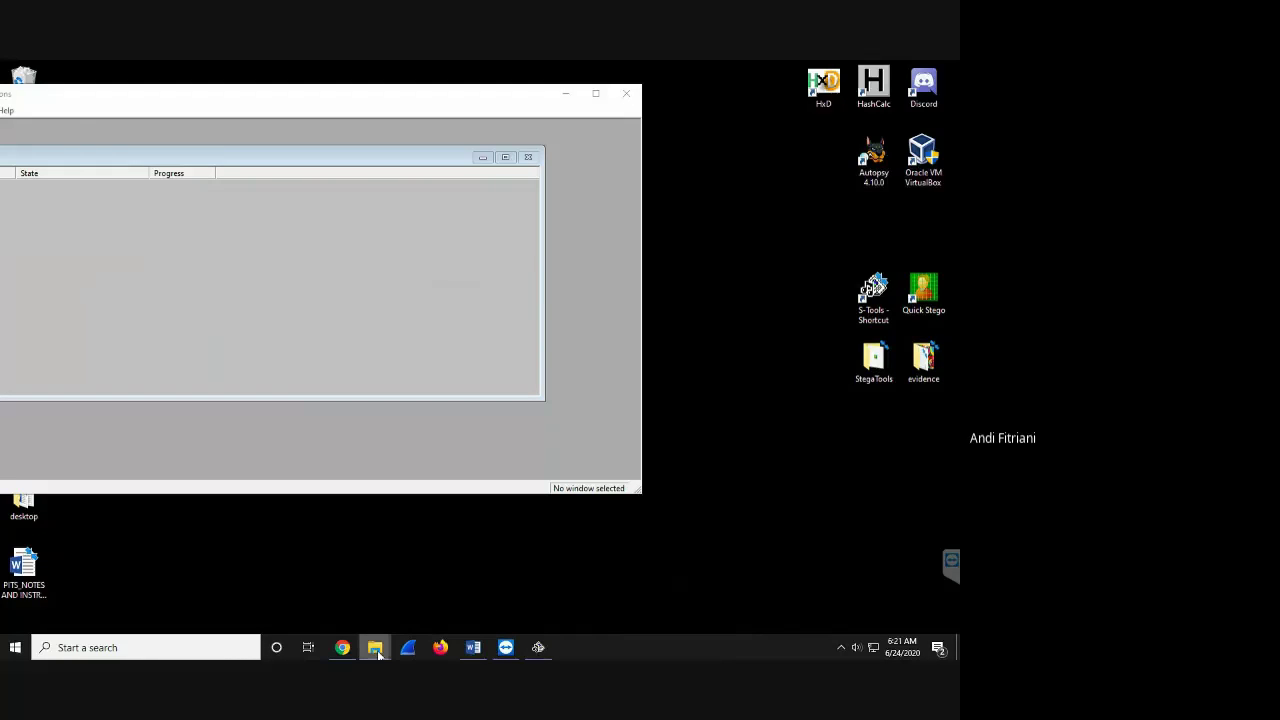
mouse_move(375, 645)
left_click_drag(434, 103, 578, 148)
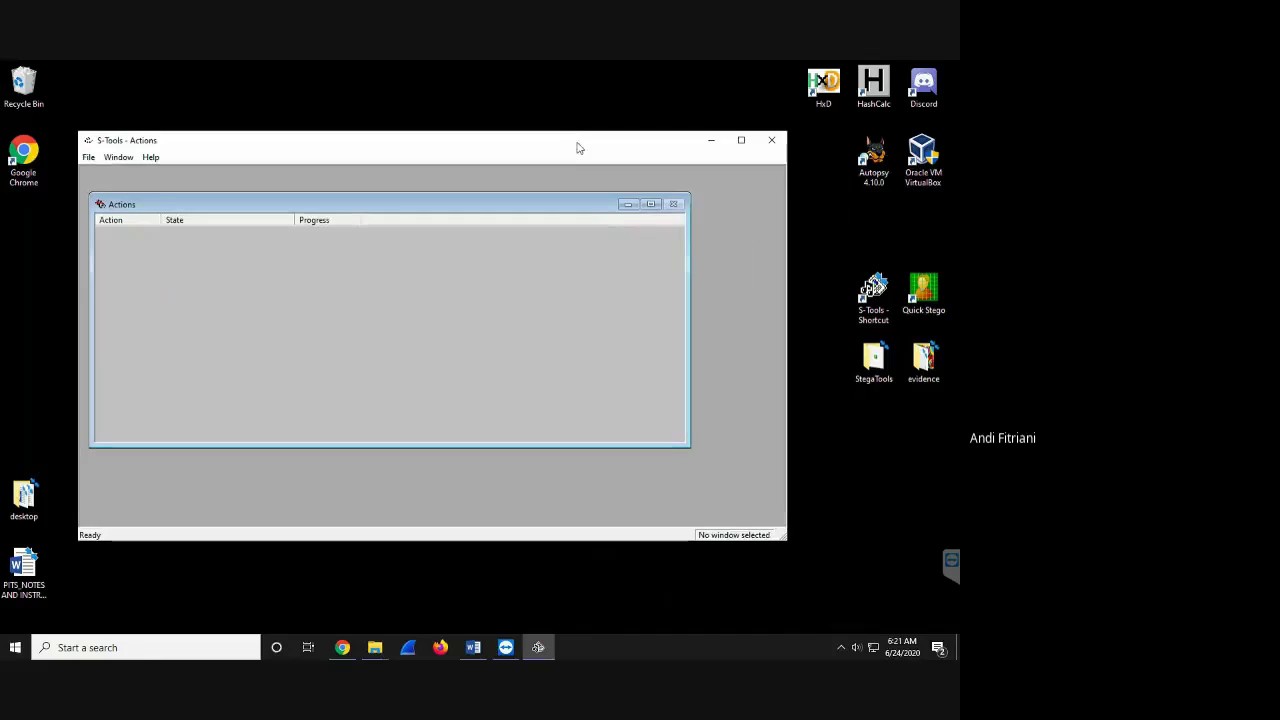
double_click(923, 365)
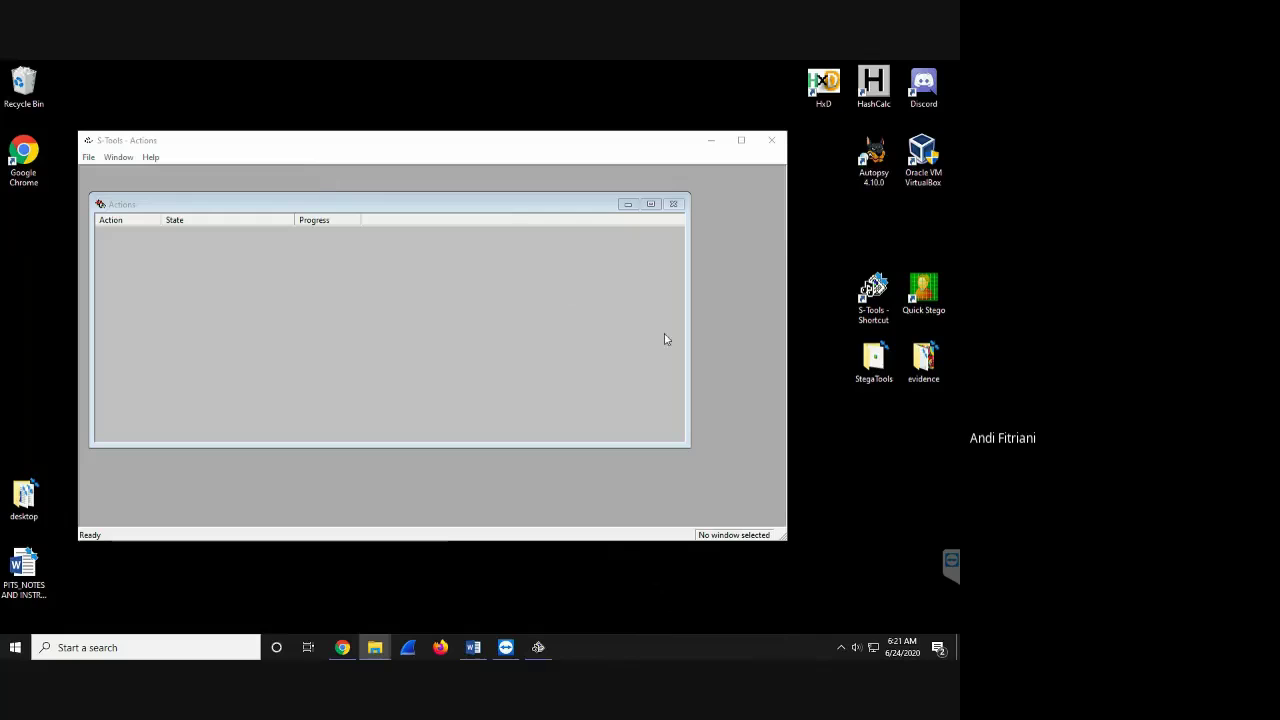
right_click(929, 369)
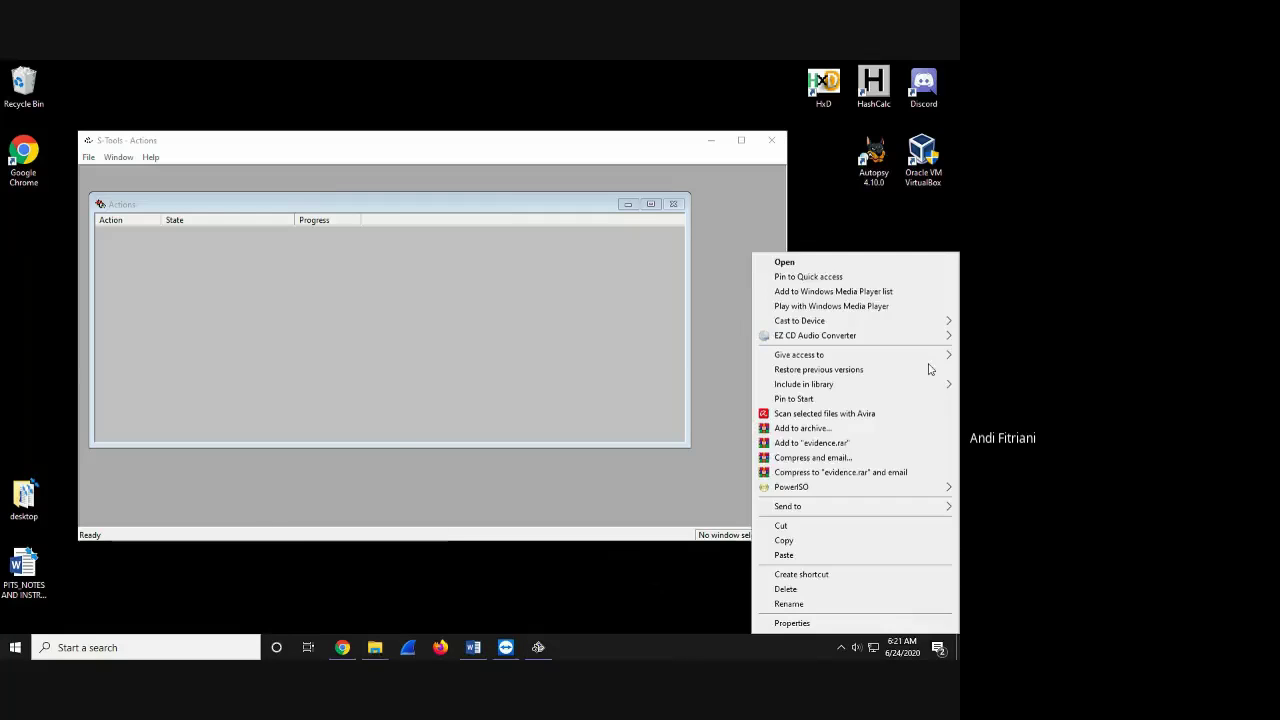
left_click(825, 262)
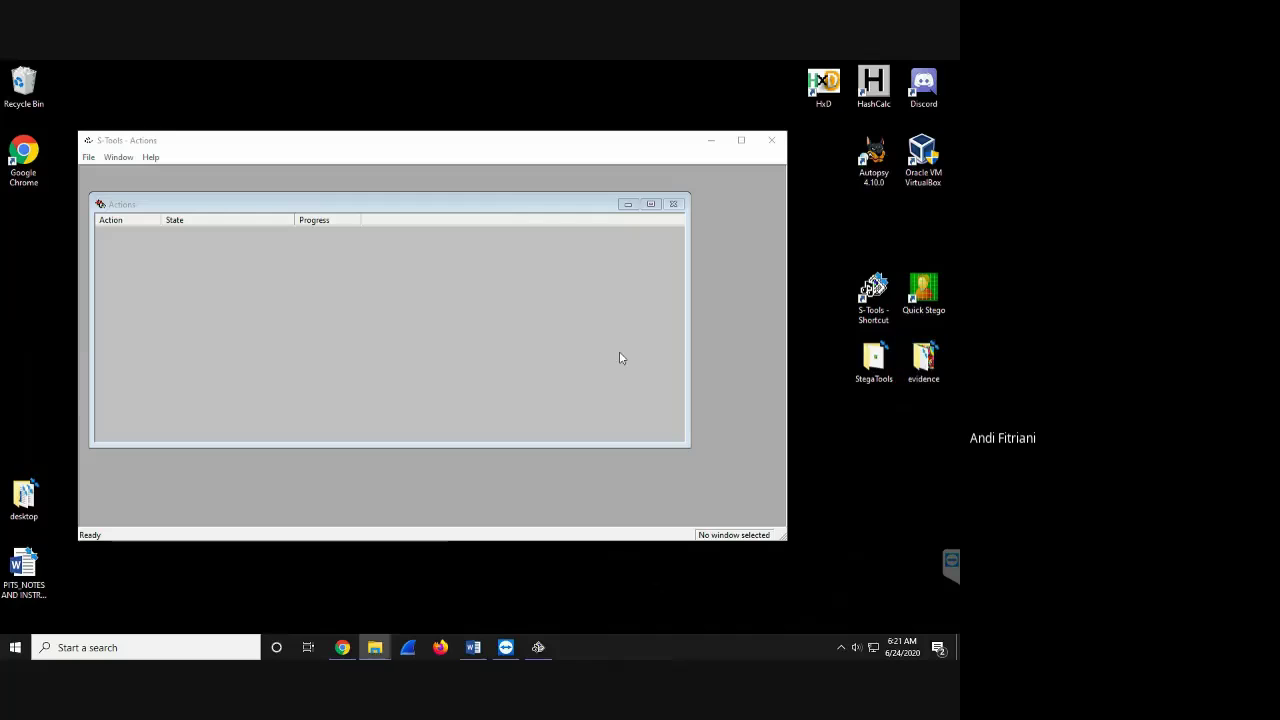
mouse_move(383, 651)
- Switch TeamViewer between remote monitors and drag the evidence folder onto monitor 1
mouse_move(746, 62)
left_click(530, 90)
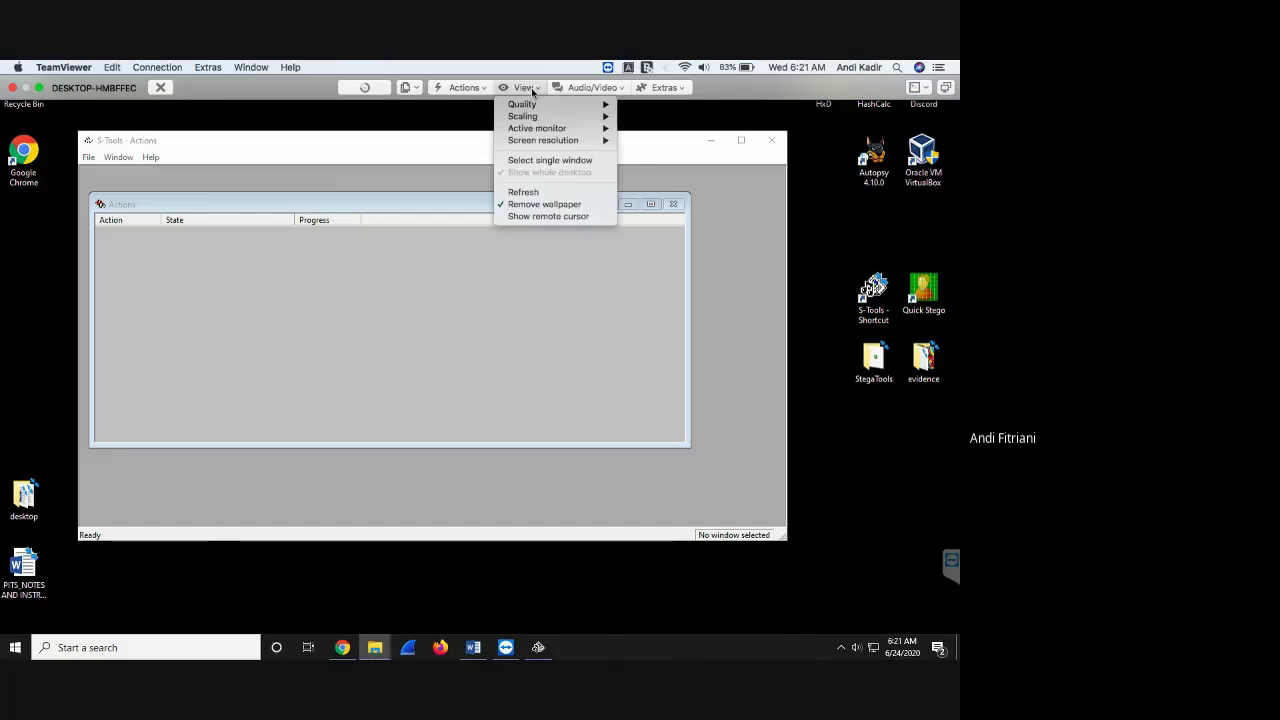
mouse_move(549, 132)
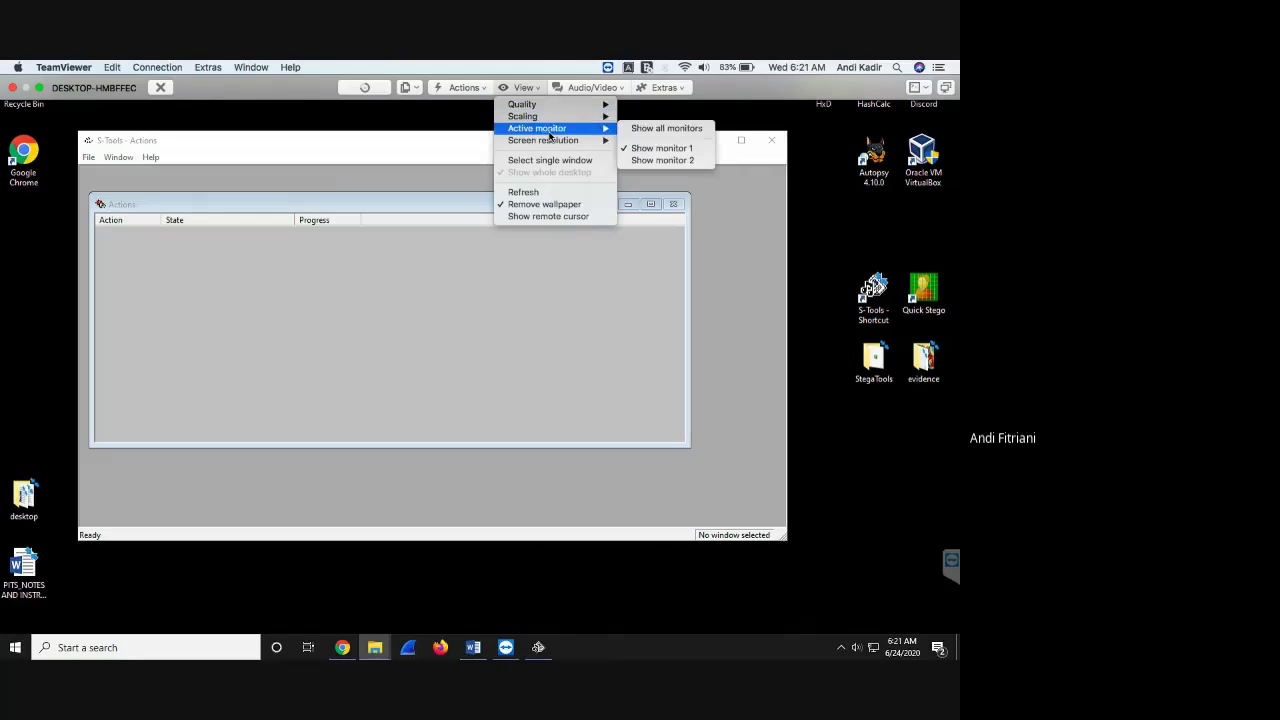
left_click(661, 160)
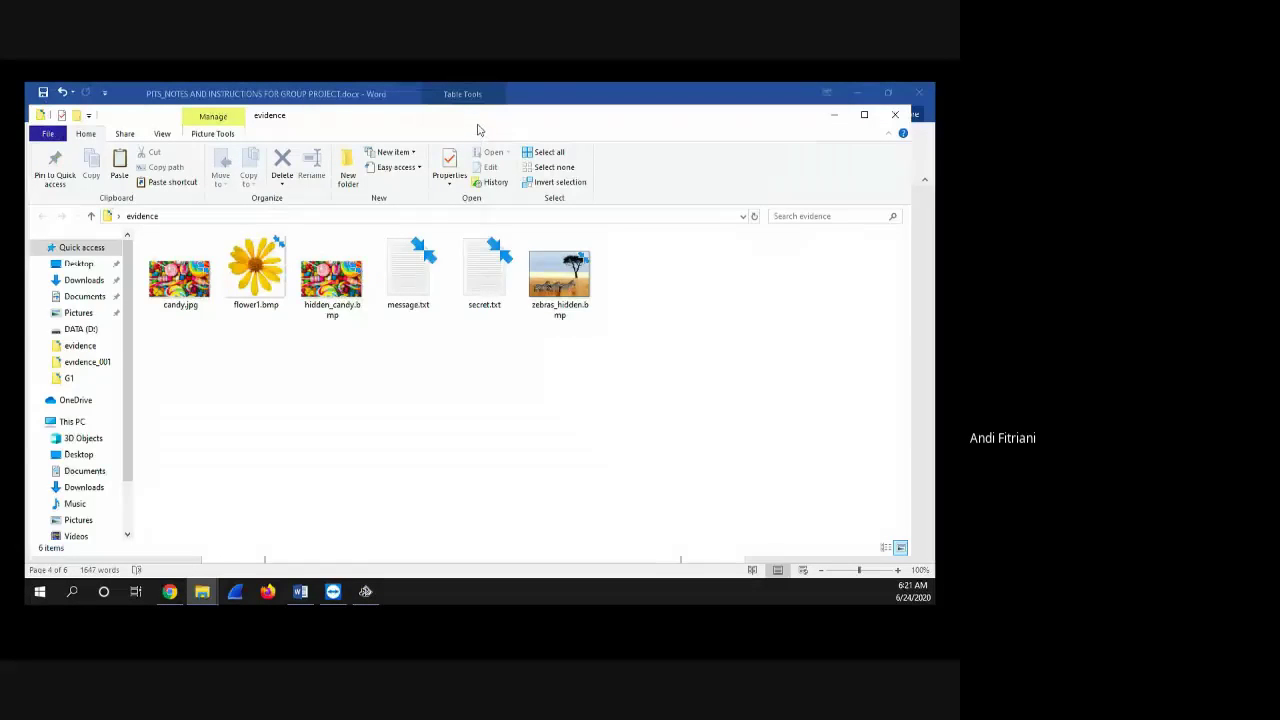
left_click_drag(477, 137, 3, 190)
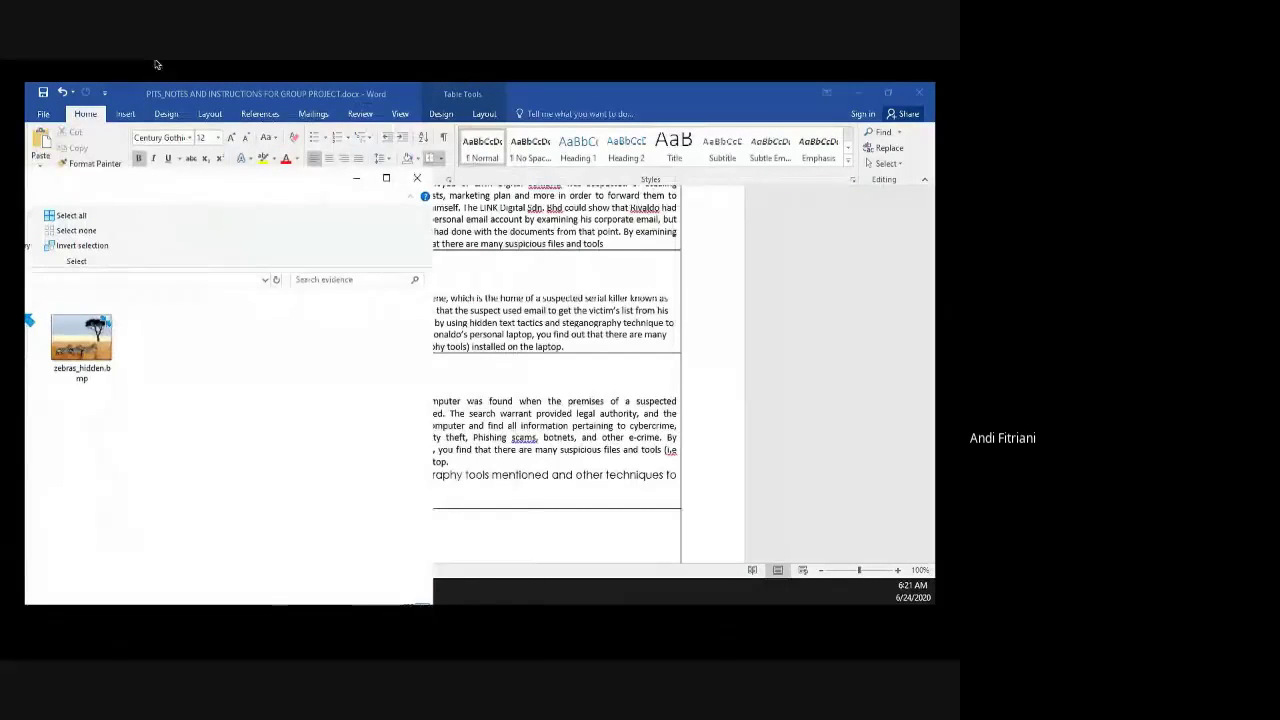
mouse_move(749, 81)
left_click(524, 88)
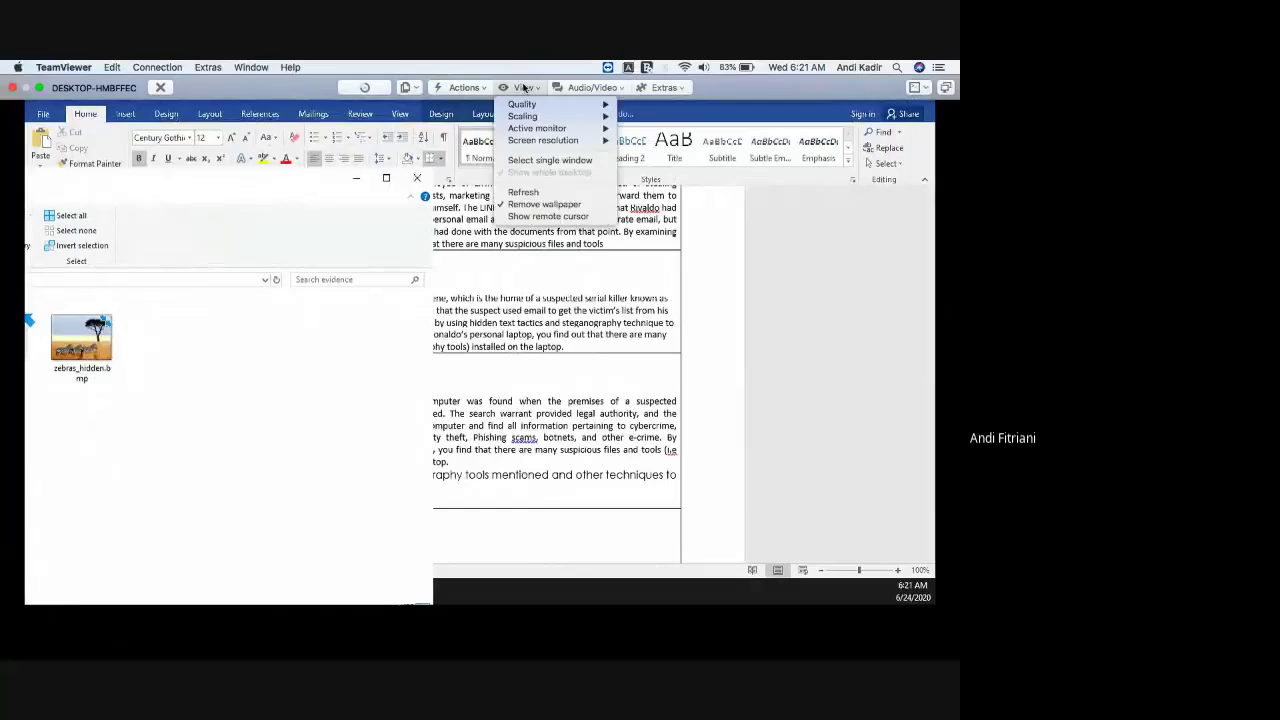
mouse_move(578, 140)
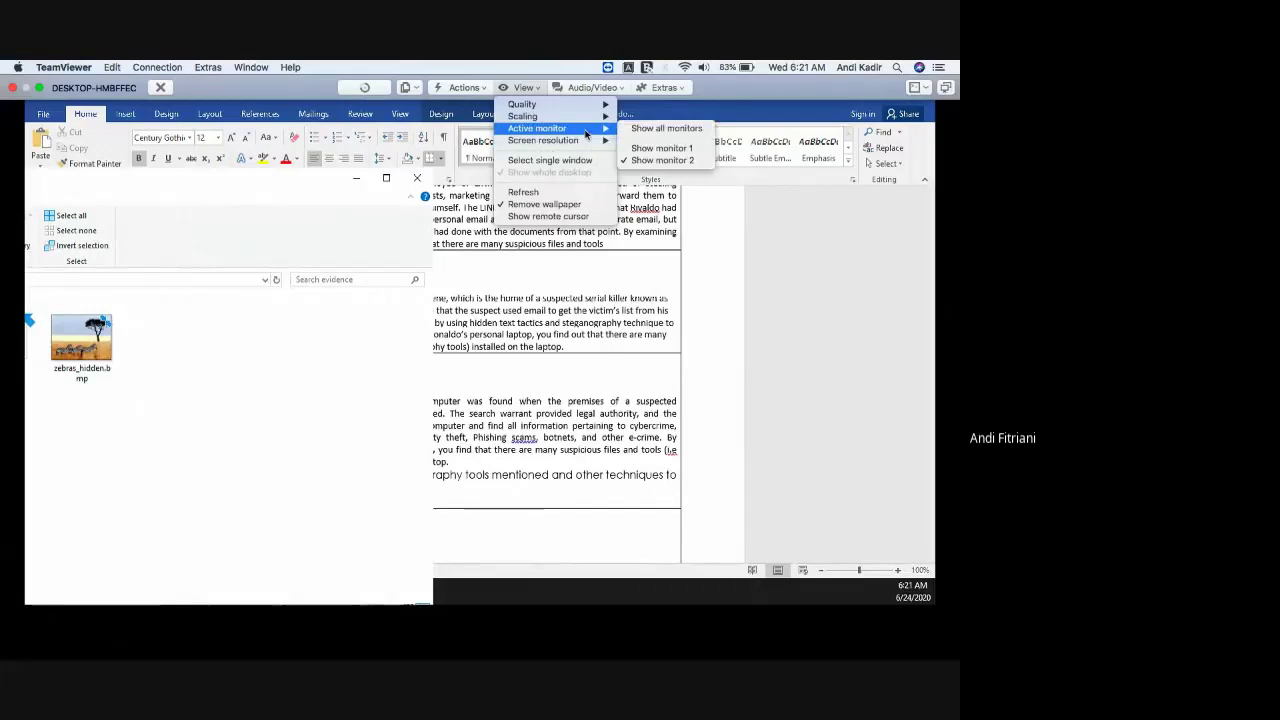
left_click(655, 131)
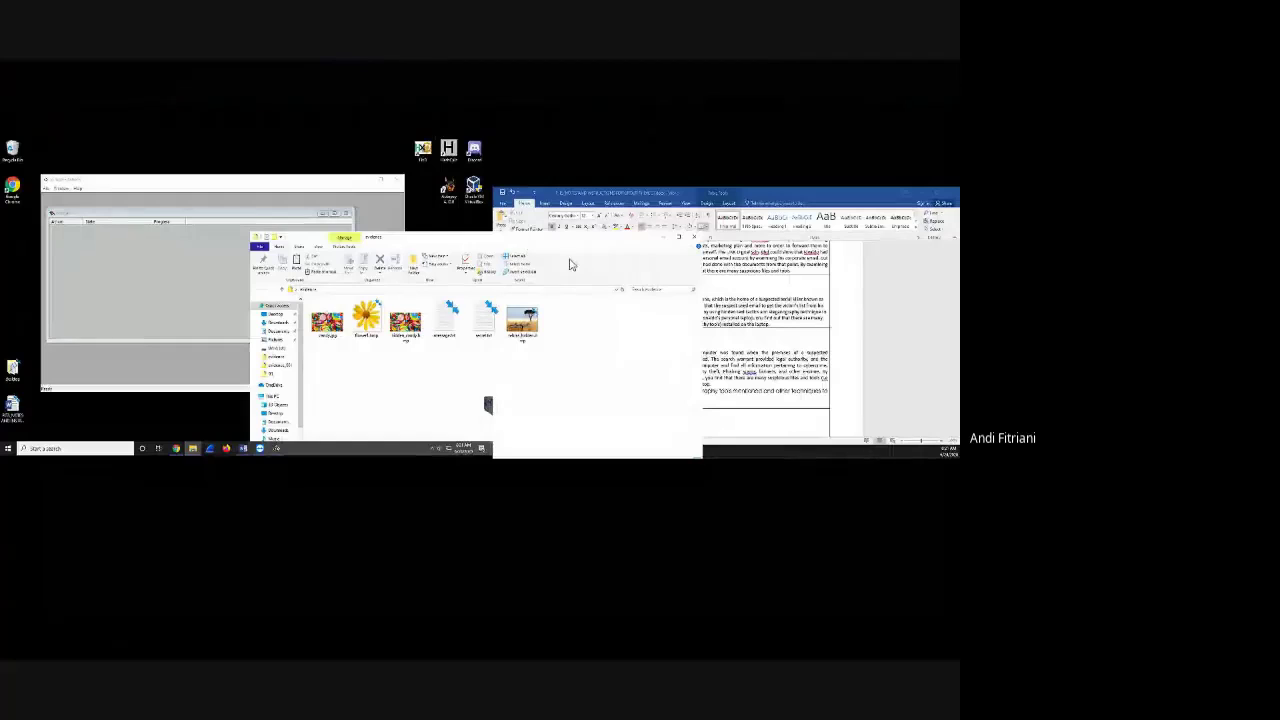
left_click_drag(390, 240, 140, 239)
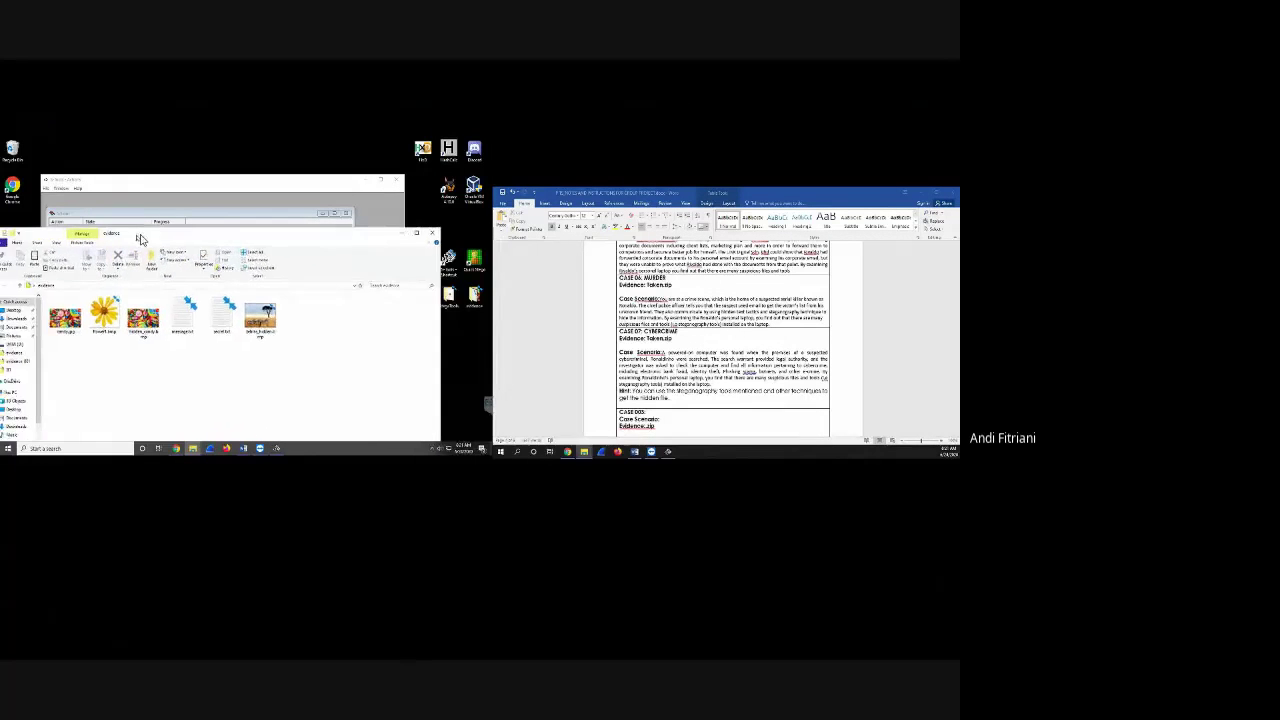
- Show only monitor 1 and place the evidence folder below S-Tools
mouse_move(530, 62)
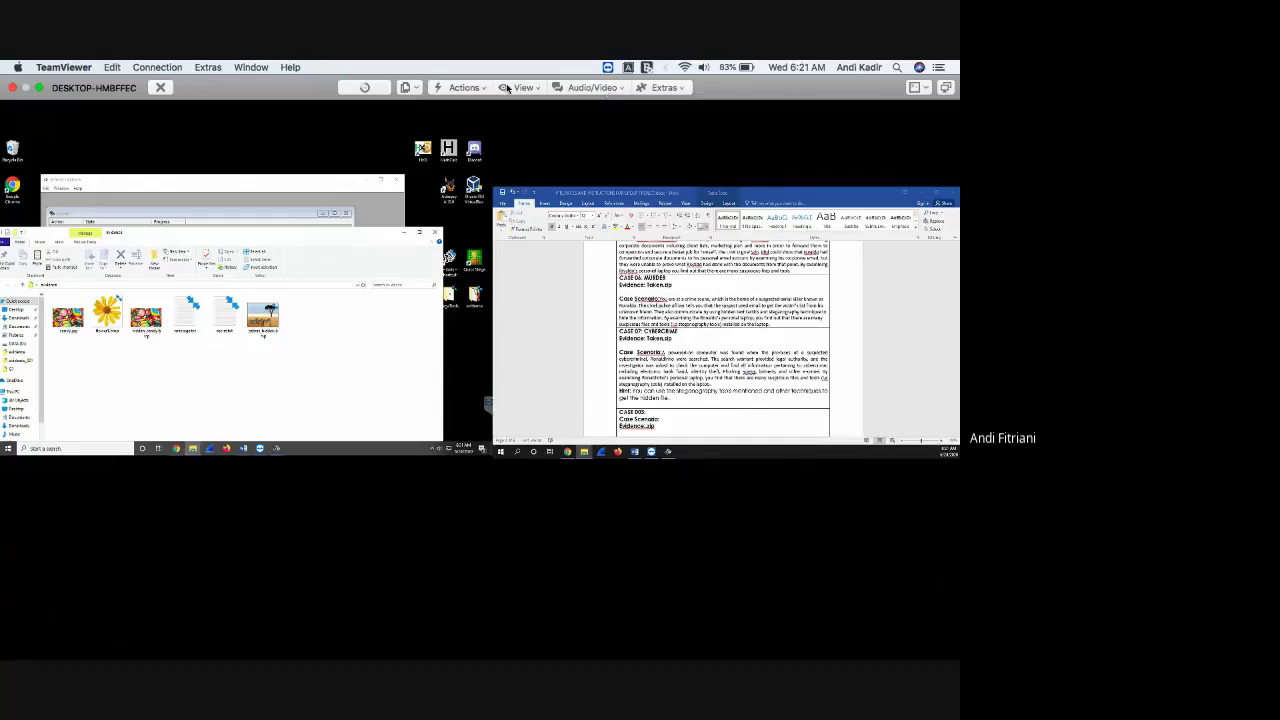
left_click(514, 88)
mouse_move(590, 128)
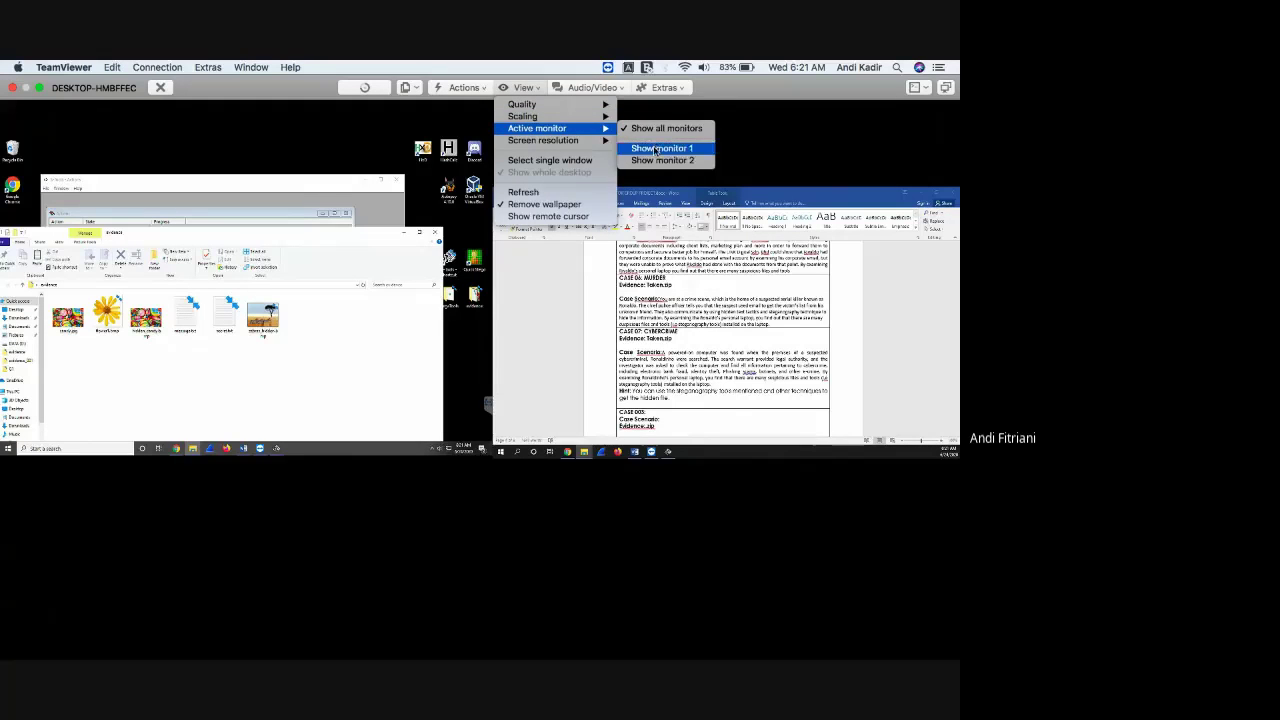
left_click(654, 147)
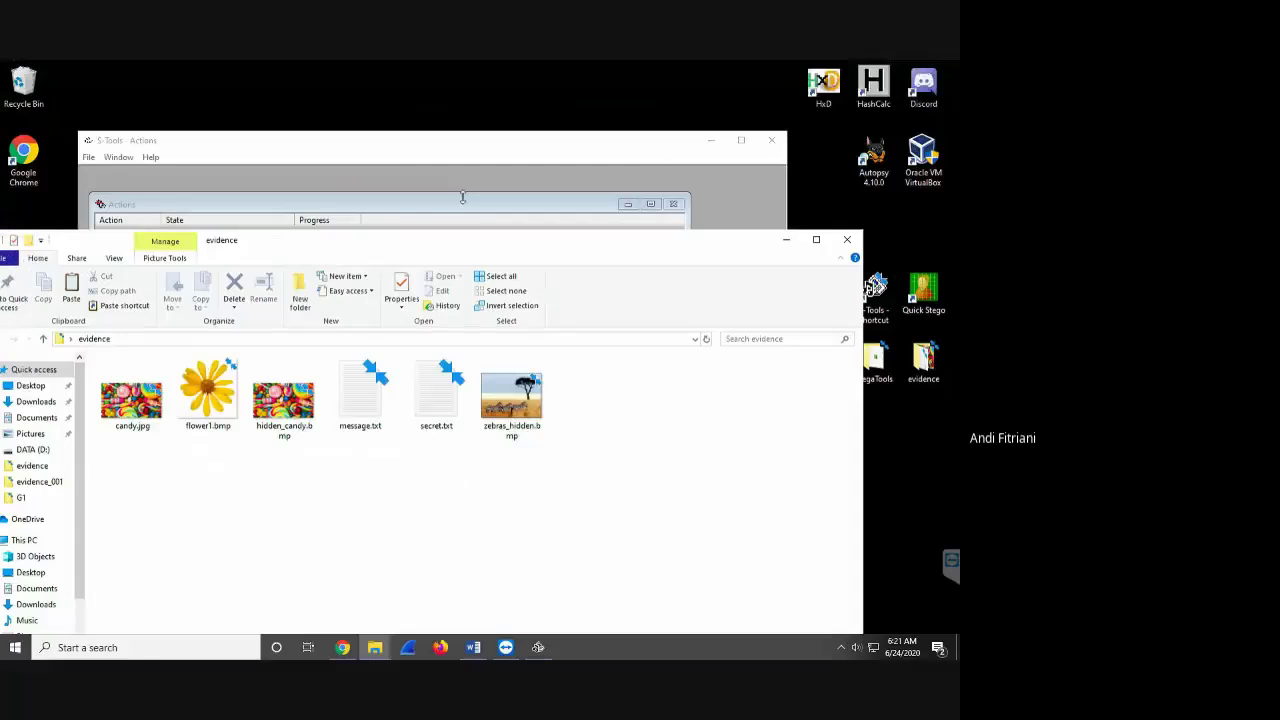
left_click_drag(517, 278, 527, 345)
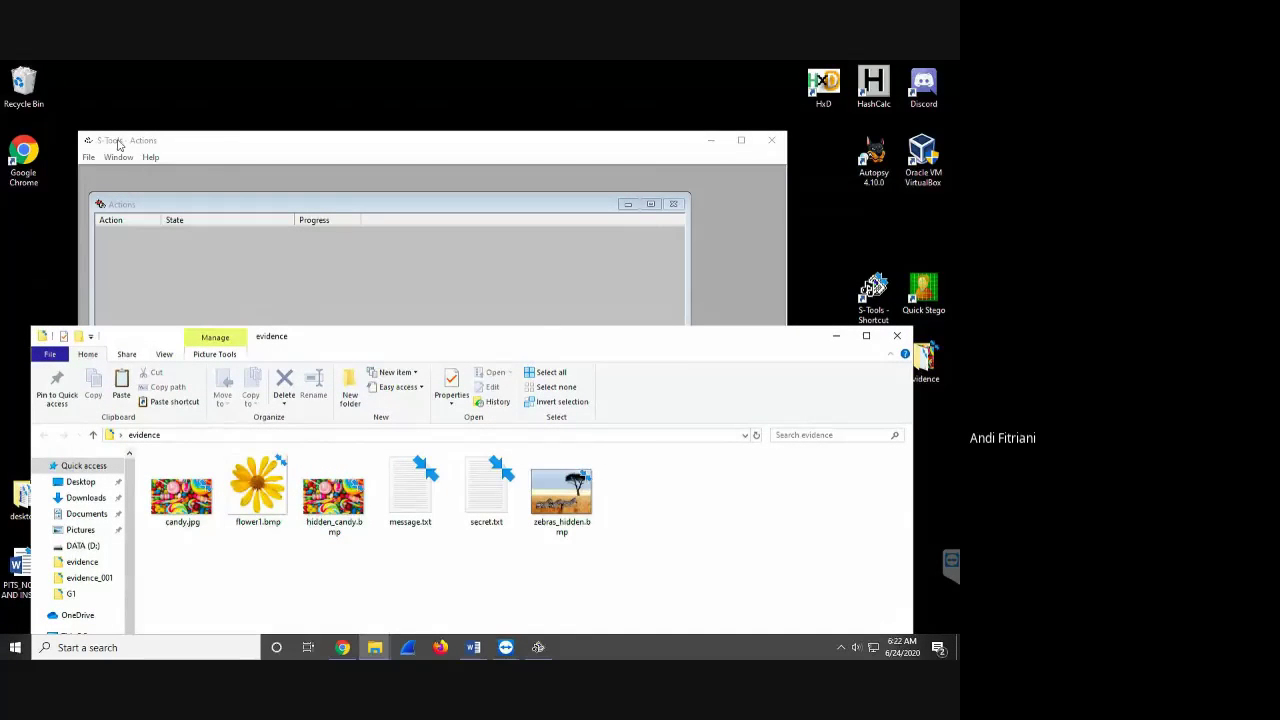
left_click(90, 158)
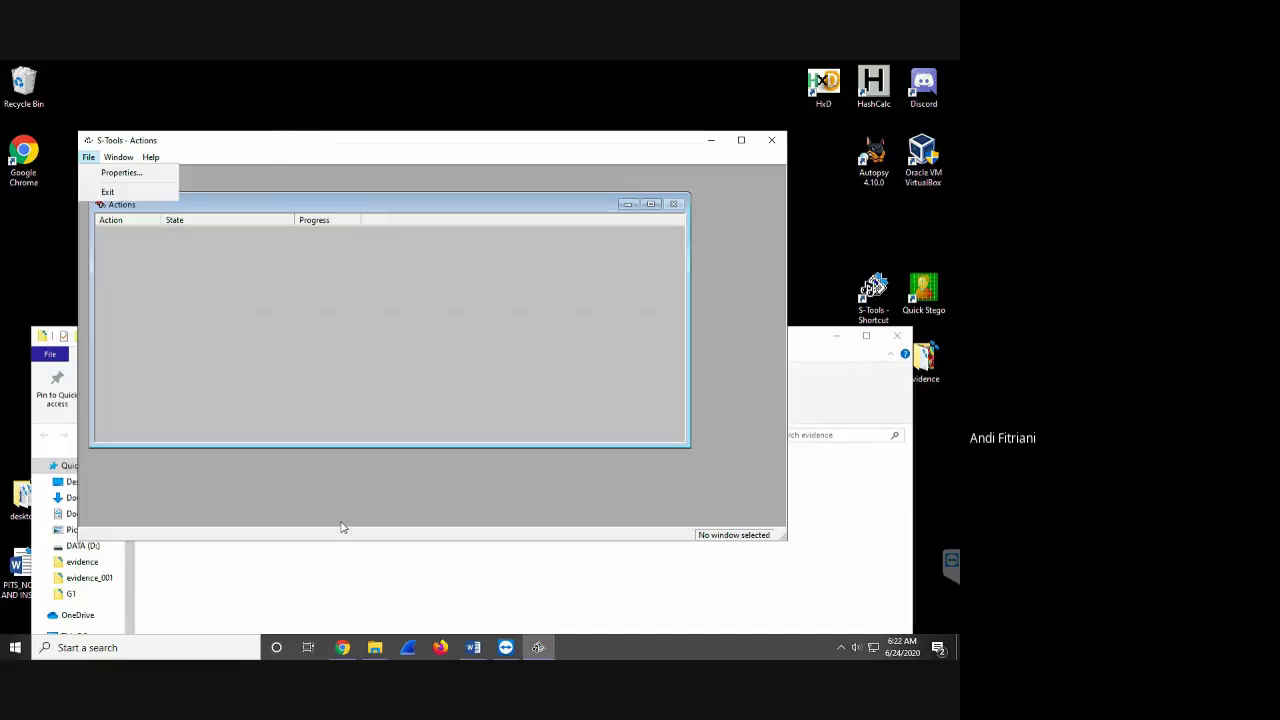
left_click(428, 600)
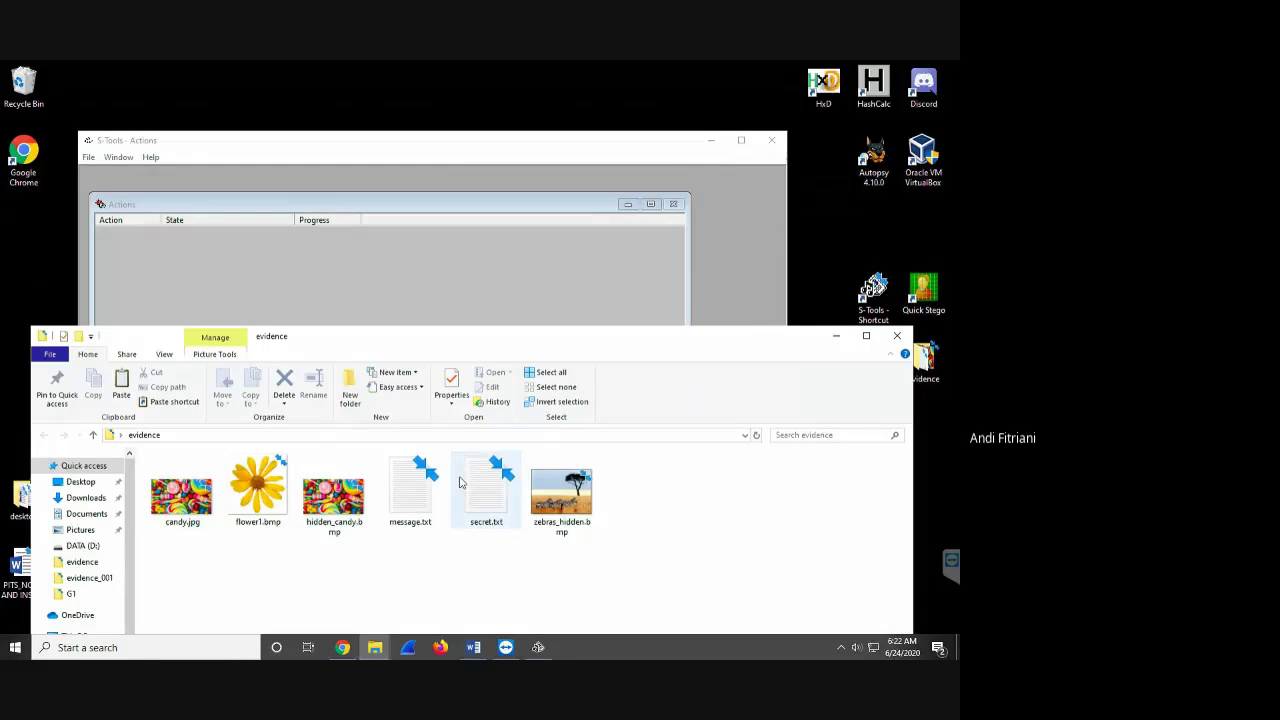
- Load flower1.bmp into S-Tools as the cover image and arrange the folder so secret.txt shows
left_click_drag(258, 500, 403, 268)
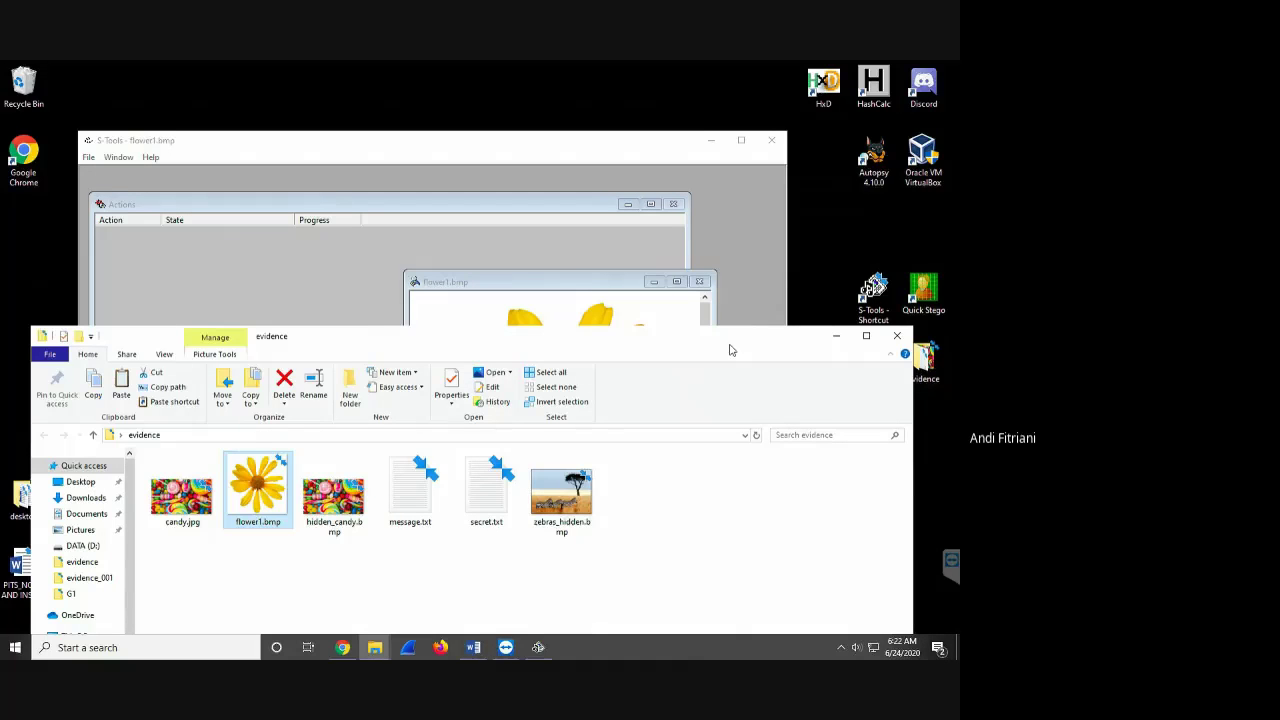
left_click_drag(729, 343, 516, 262)
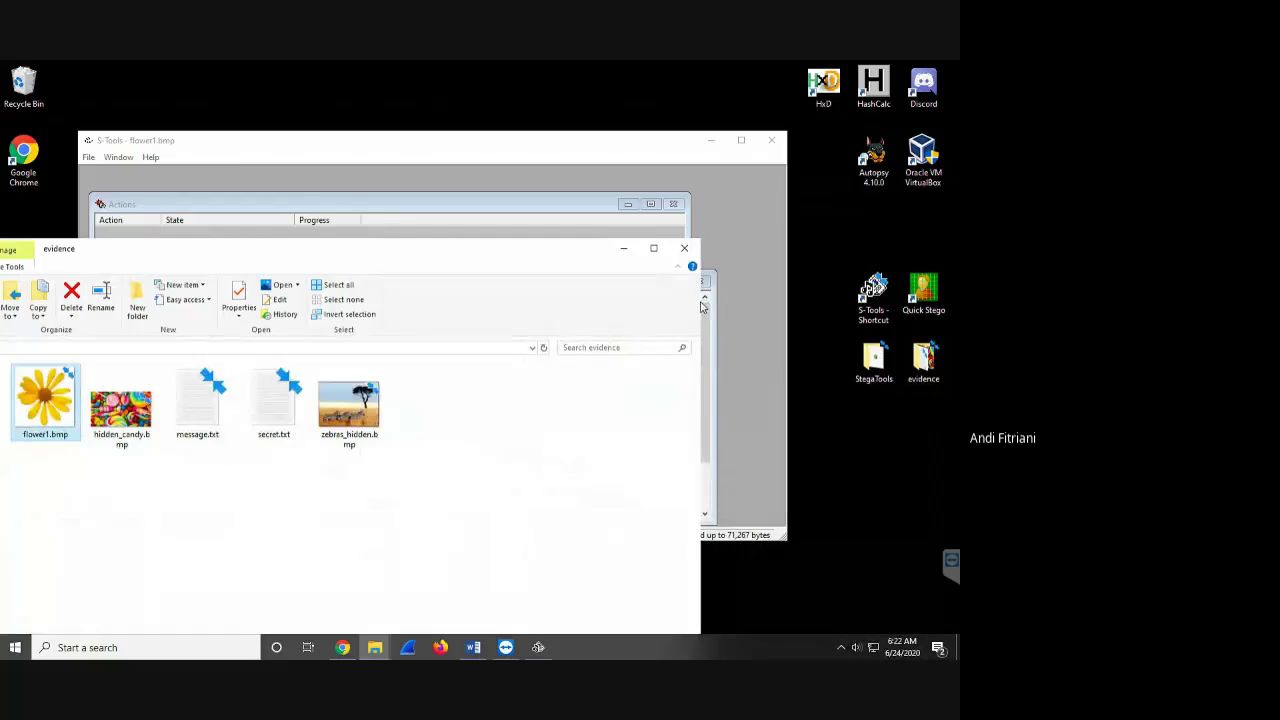
left_click_drag(700, 301, 272, 298)
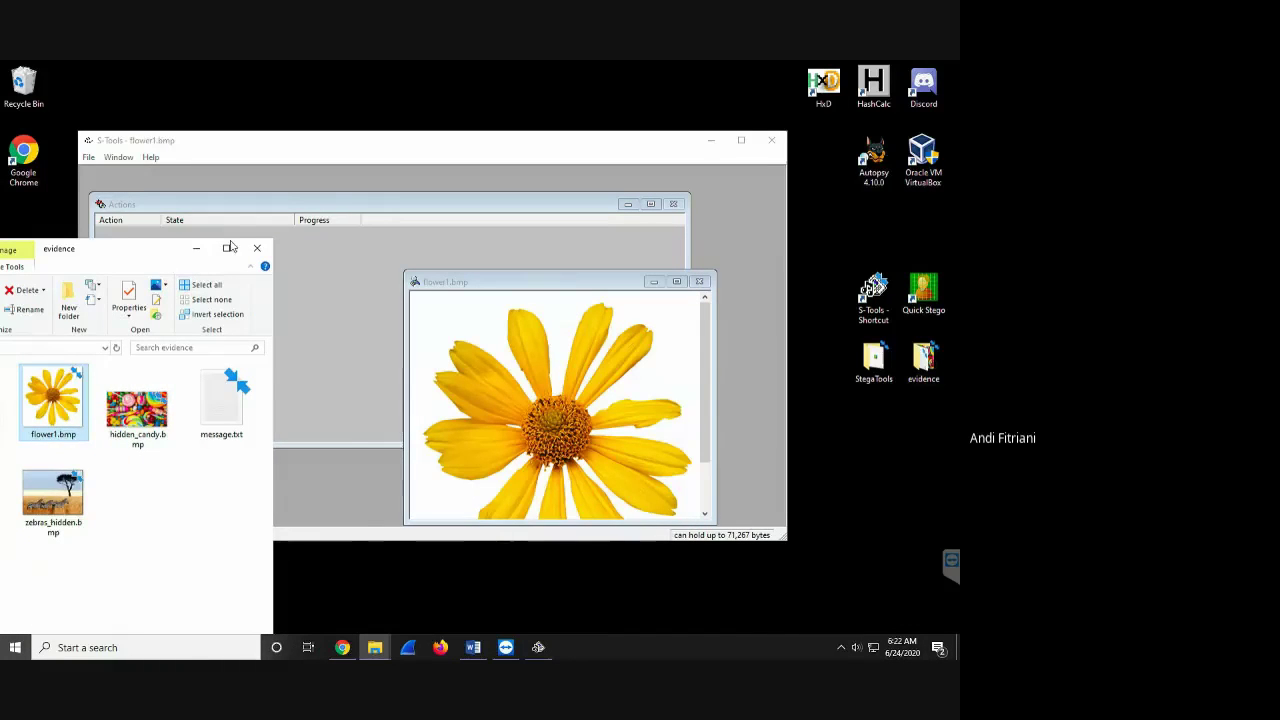
left_click_drag(165, 264, 305, 217)
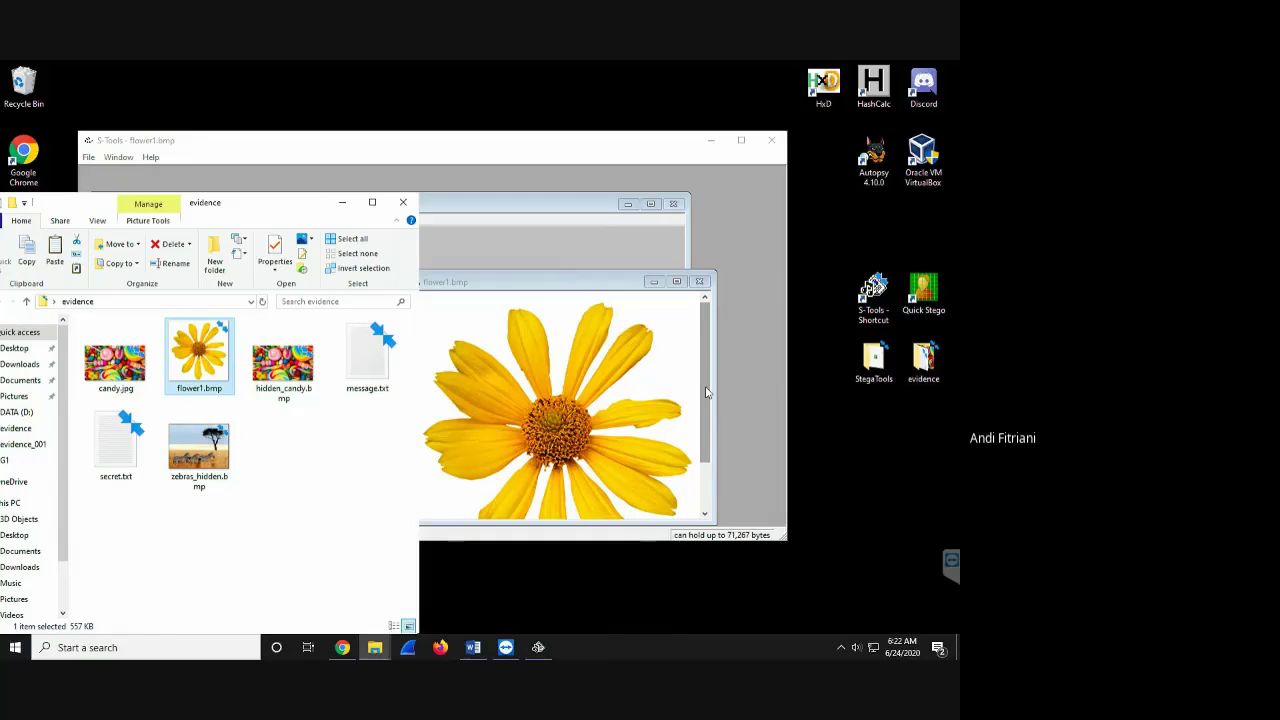
left_click(632, 400)
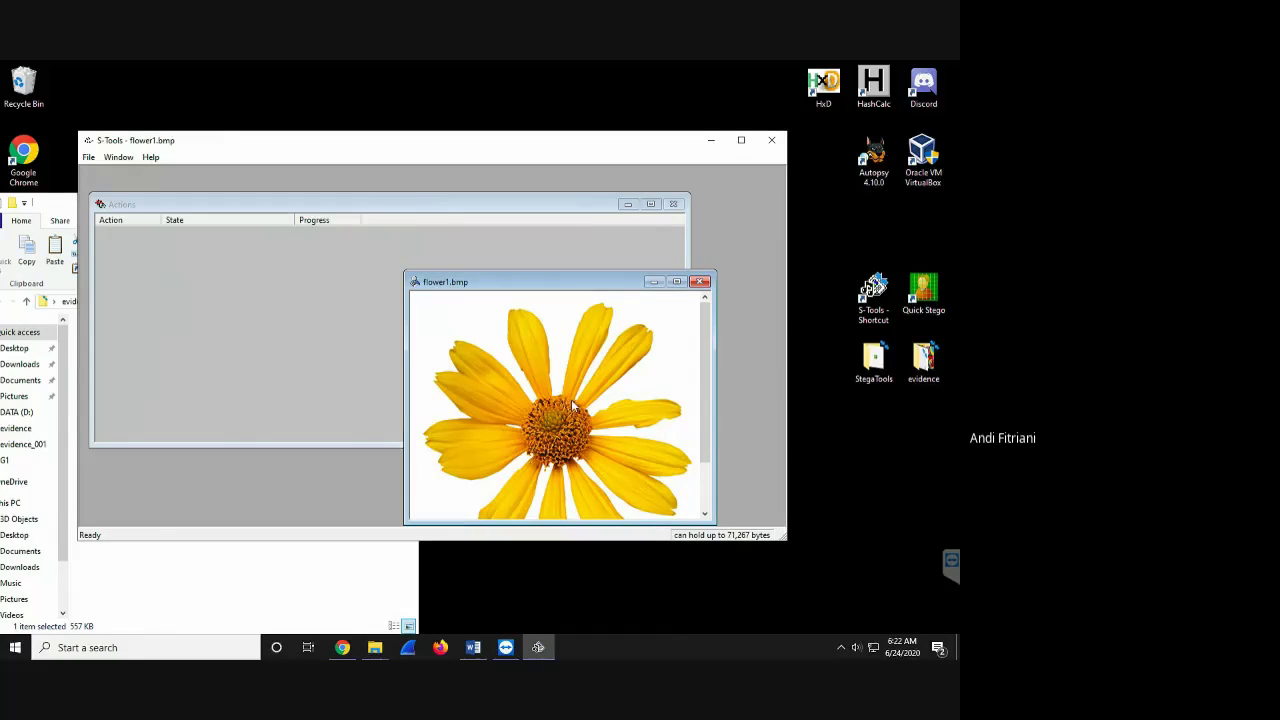
left_click(297, 555)
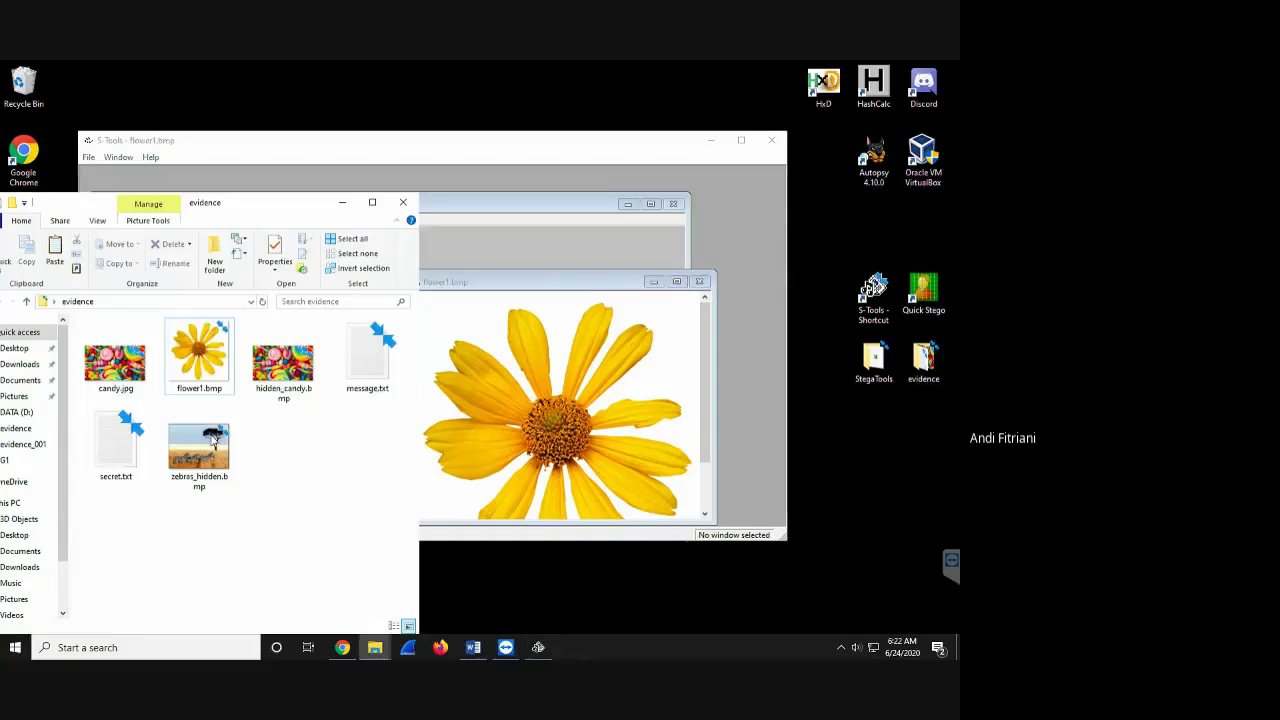
- Append '. meet me at klcc today' to secret.txt, save it, and drop it onto flower1.bmp
double_click(127, 452)
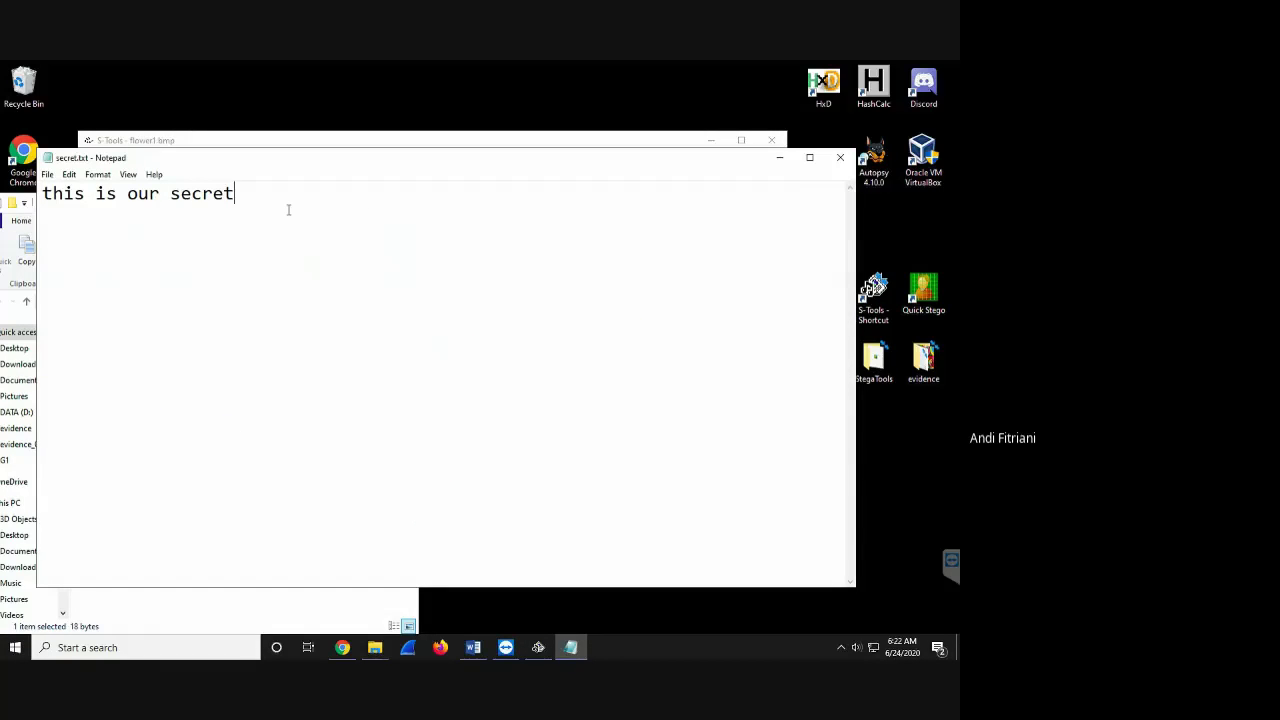
type(". meet me at klcc today")
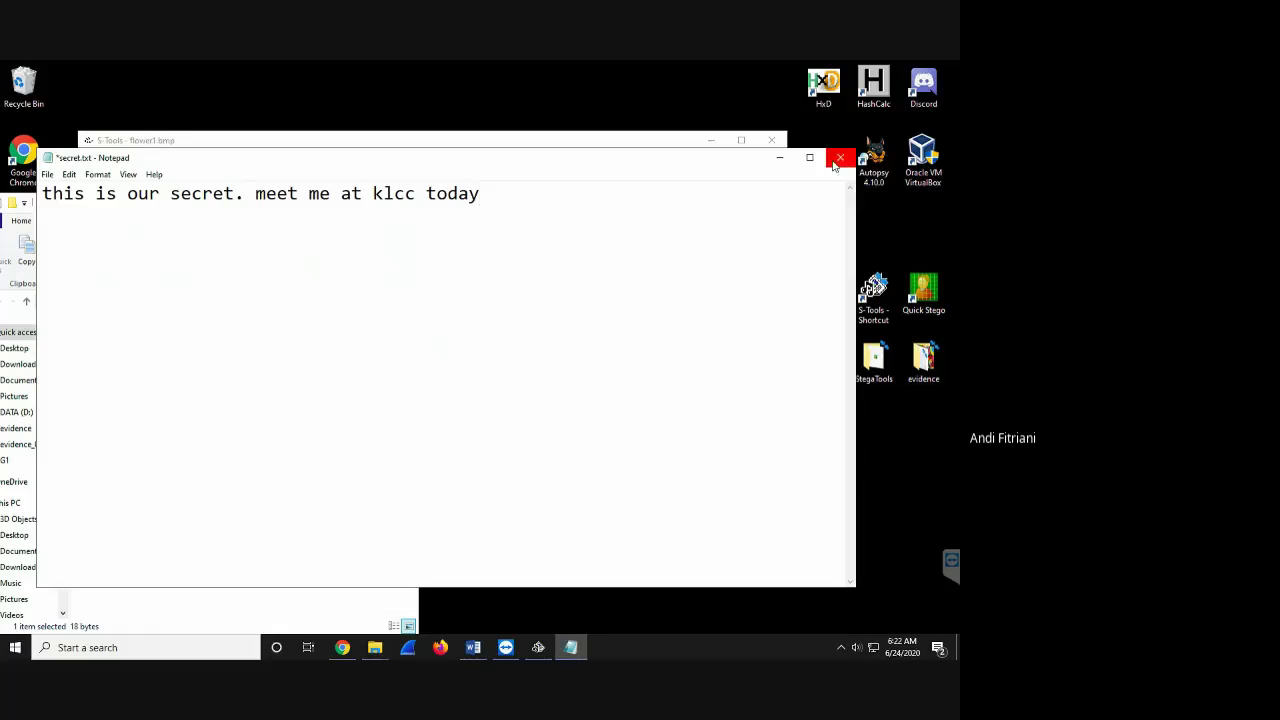
left_click(48, 175)
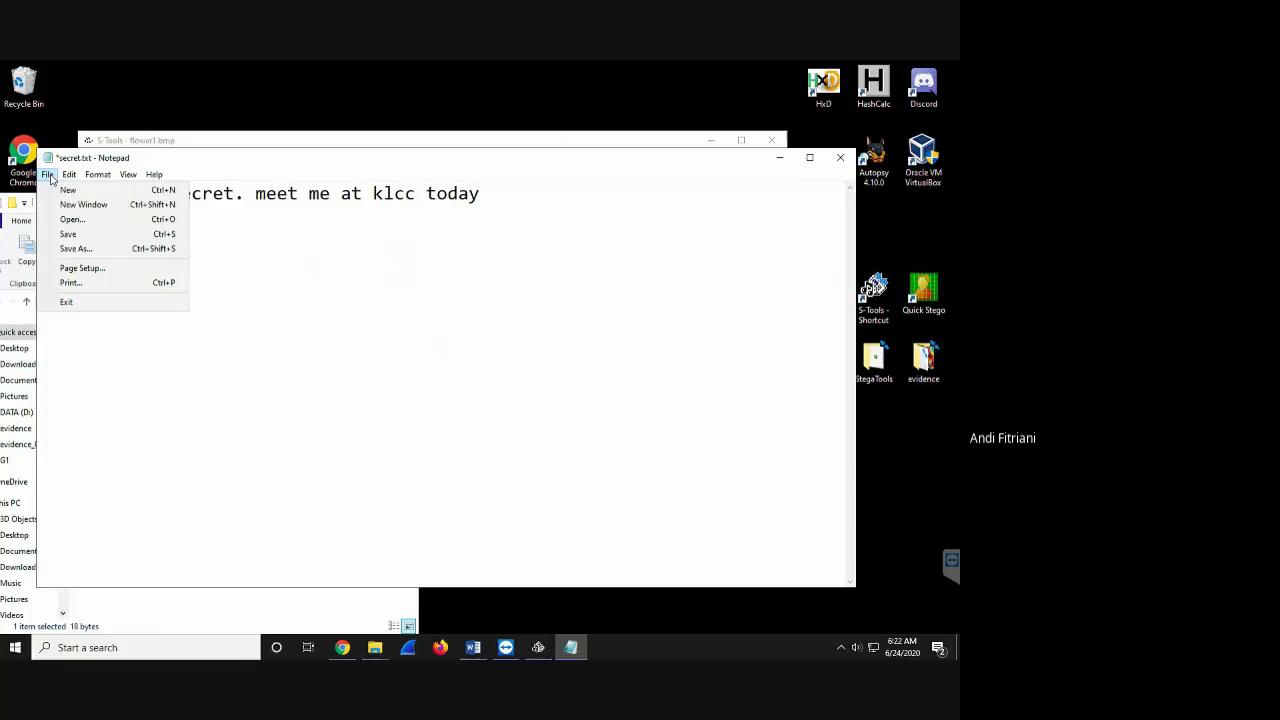
left_click(68, 234)
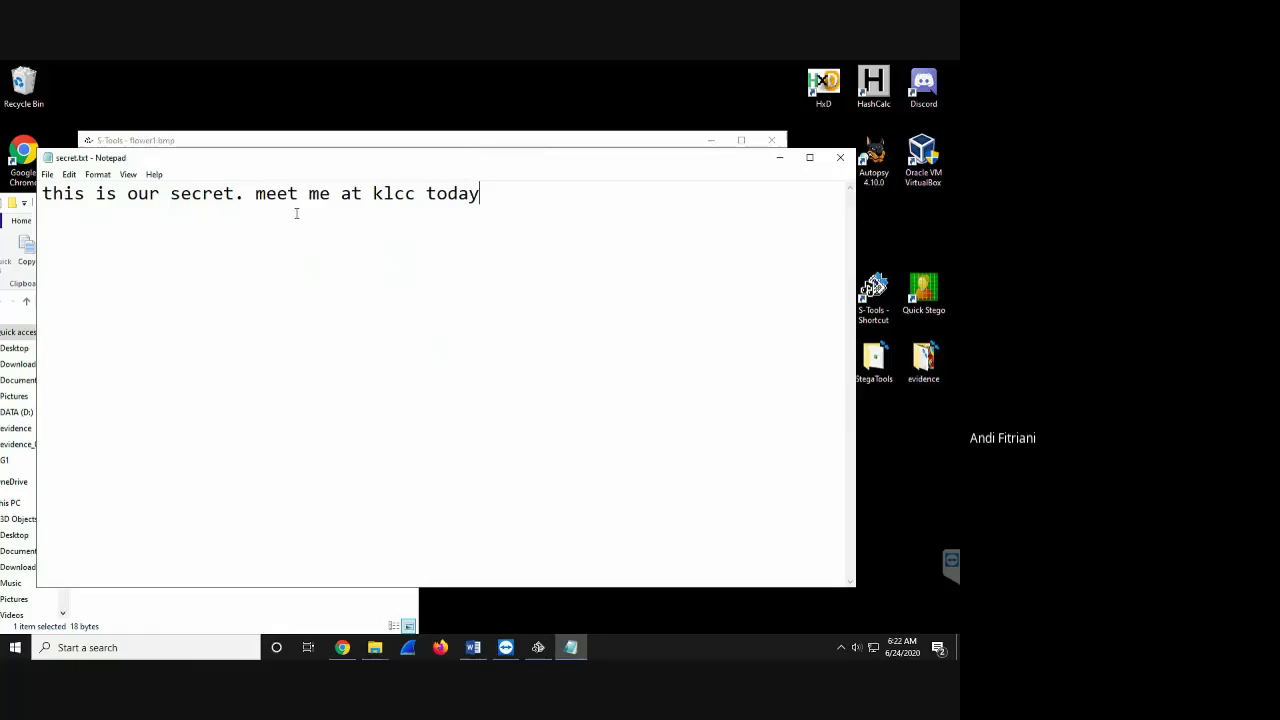
left_click(840, 157)
left_click_drag(124, 462, 568, 405)
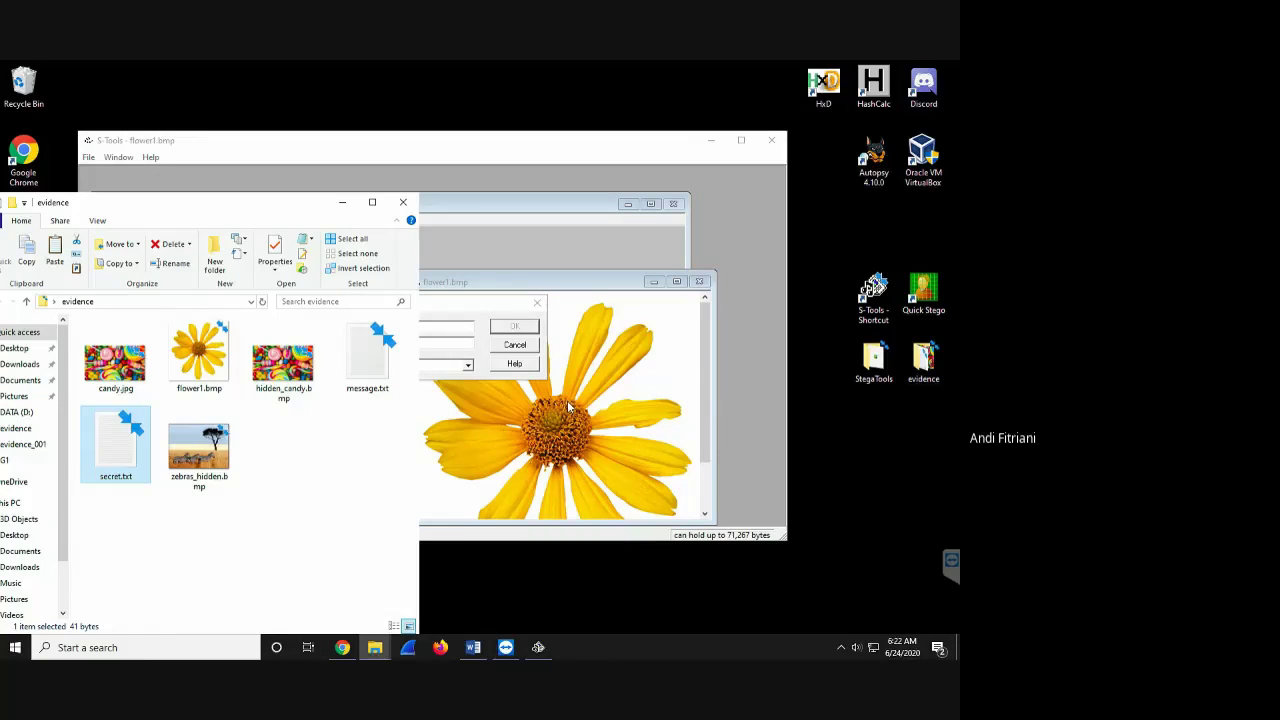
- Enter the passphrase, choose DES encryption, and confirm hiding secret.txt in flower1.bmp
left_click(604, 283)
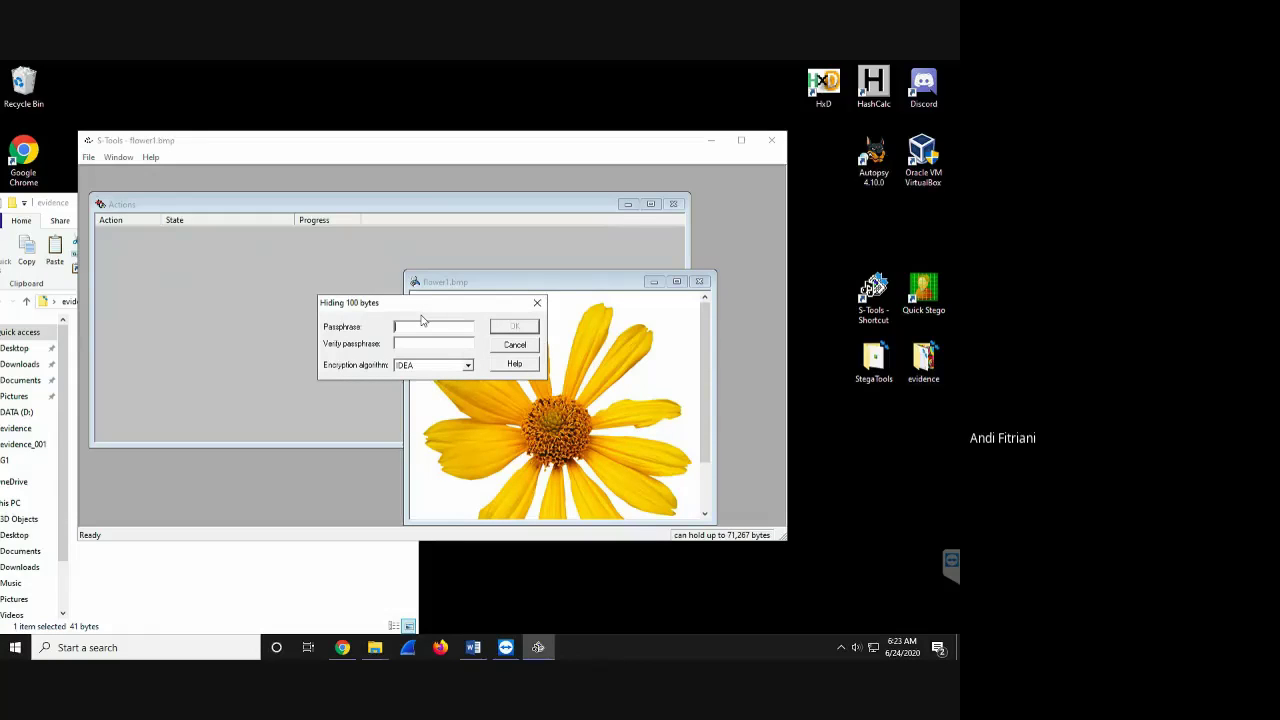
left_click(431, 366)
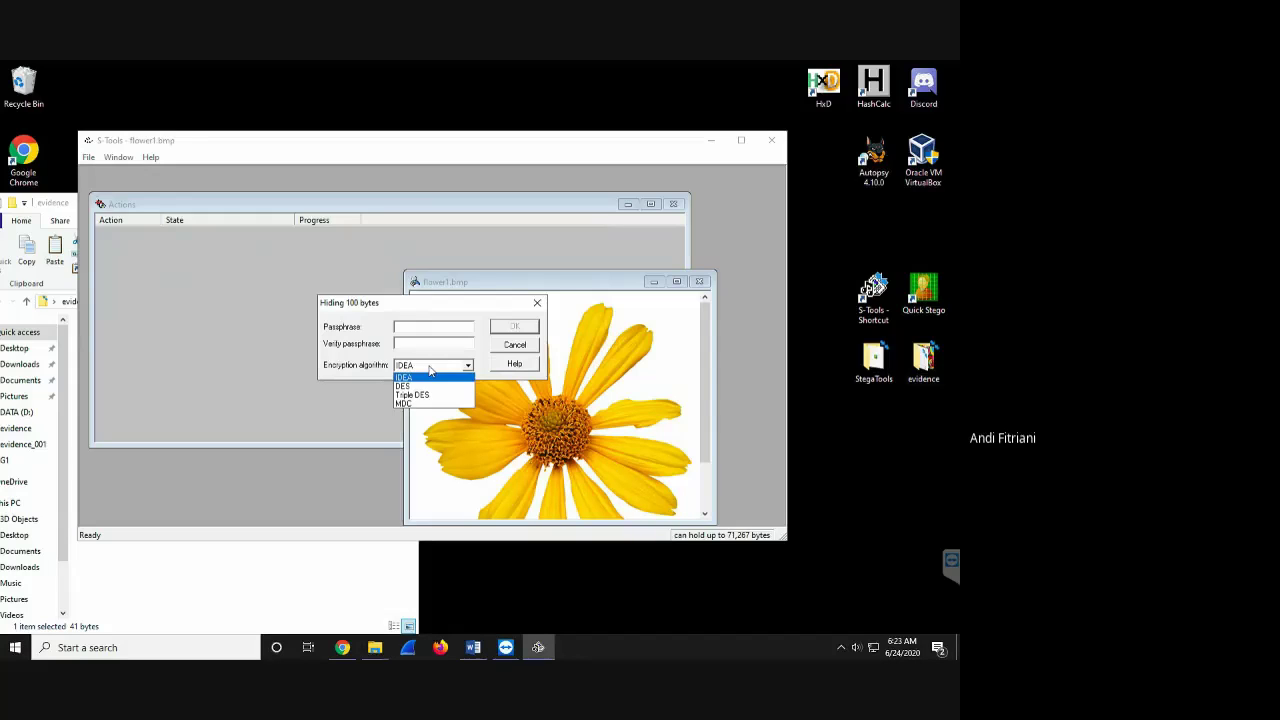
left_click(431, 325)
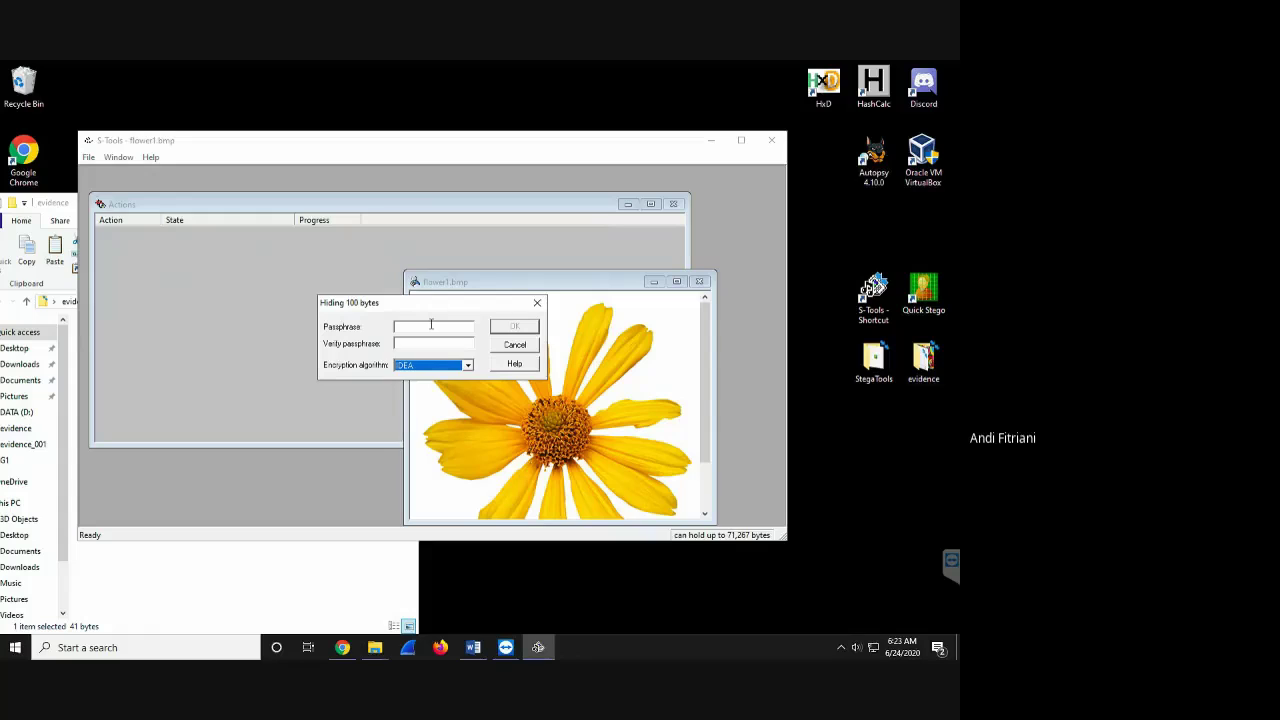
left_click(431, 324)
type("1123")
left_click(425, 368)
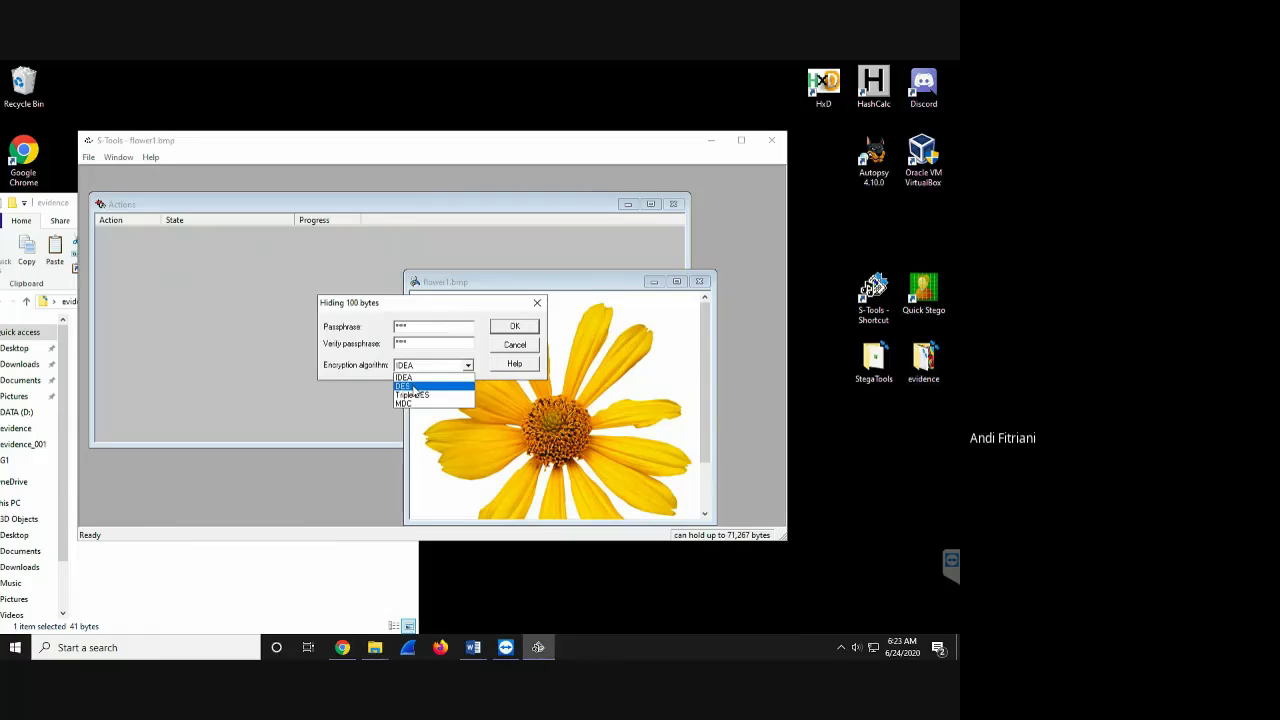
left_click(413, 389)
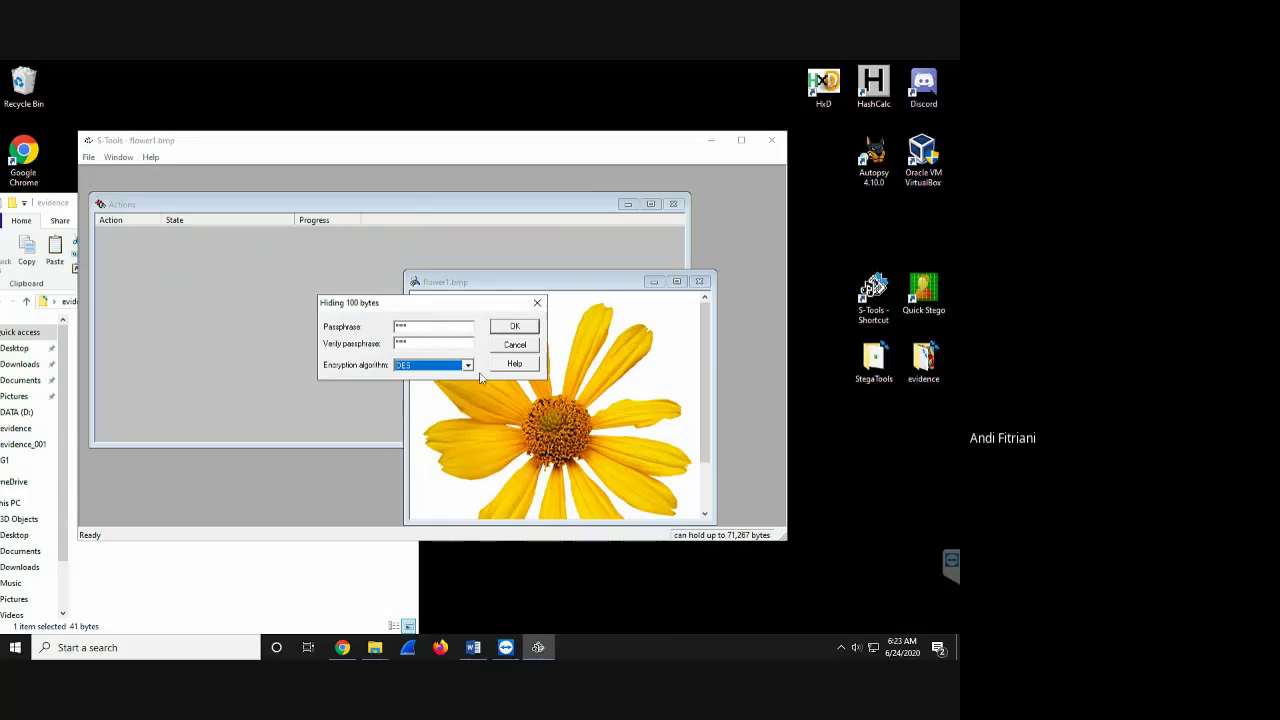
left_click(513, 328)
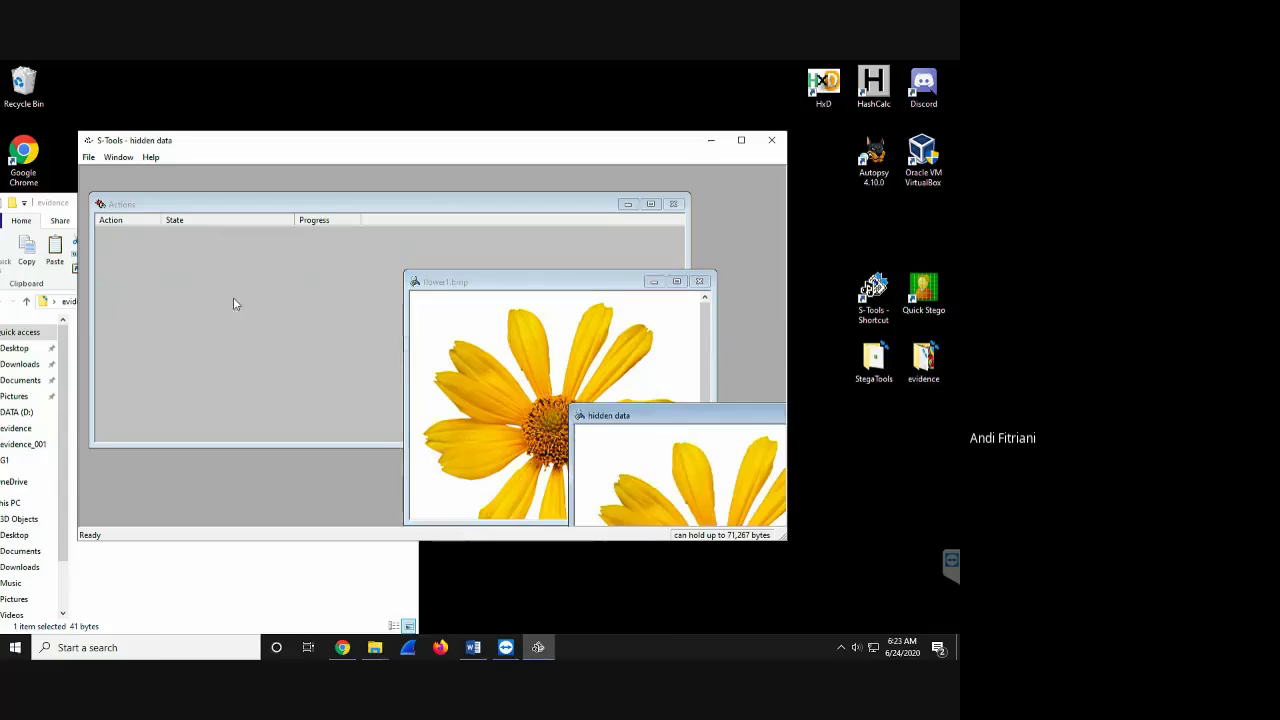
- Save the hidden-data image as hidden_flower.bmp, then close it and the original flower1.bmp window
left_click_drag(661, 425, 210, 257)
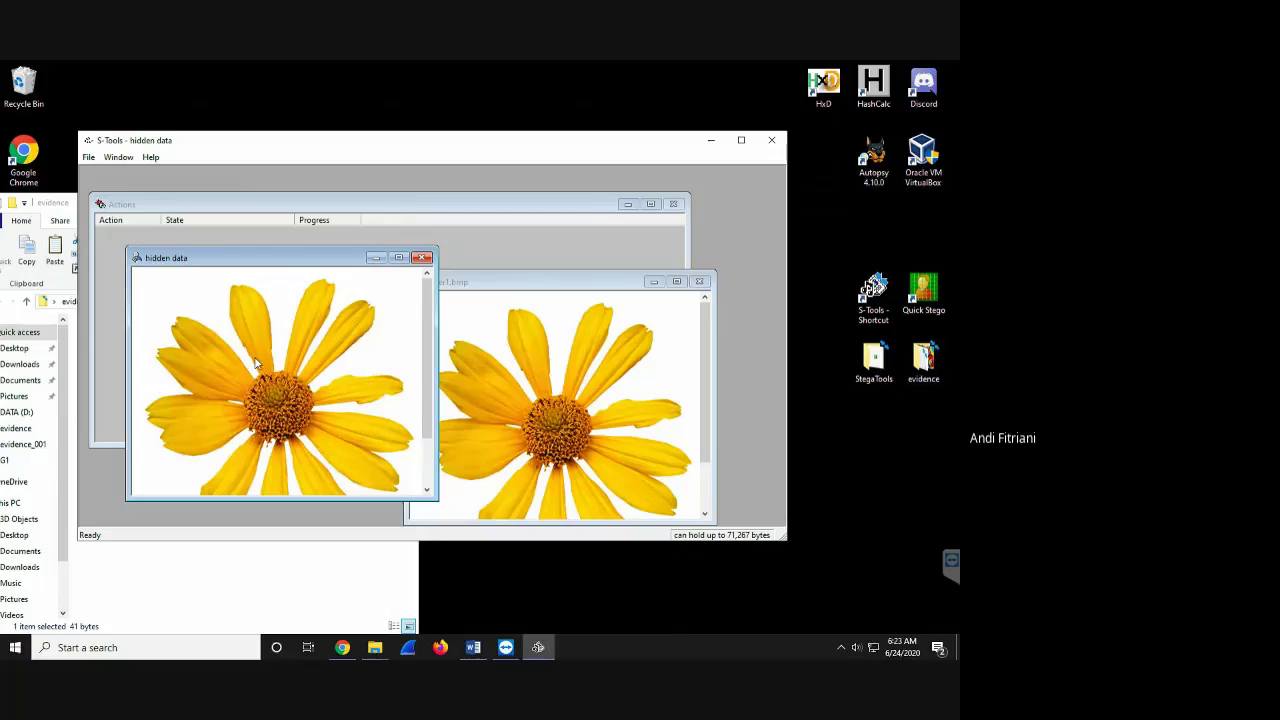
right_click(256, 364)
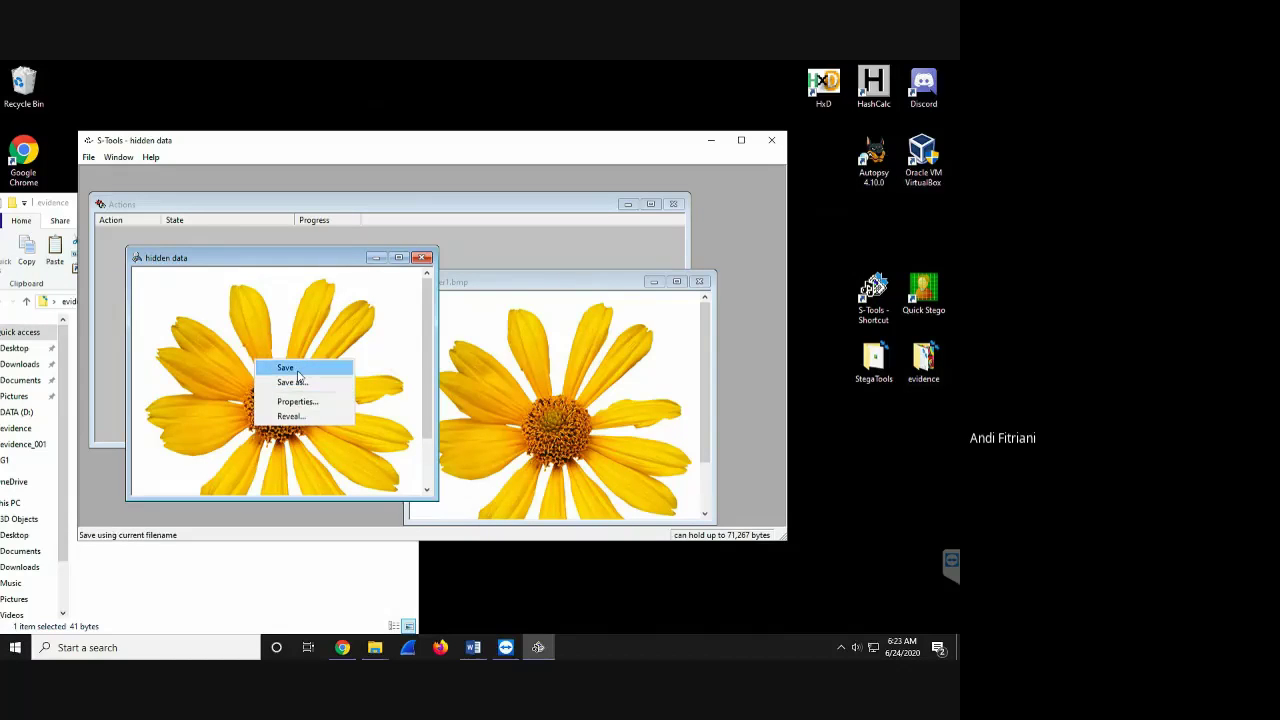
left_click(298, 376)
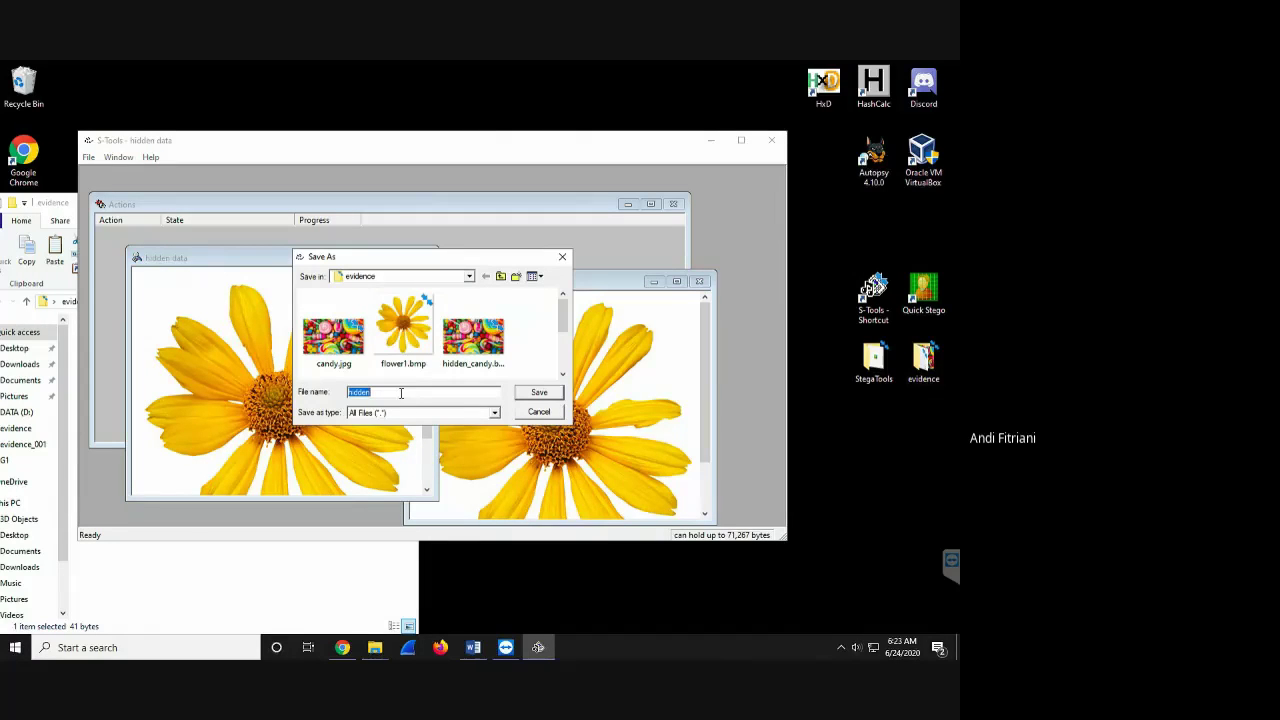
left_click(400, 391)
type("_flower.bmp")
key("Return")
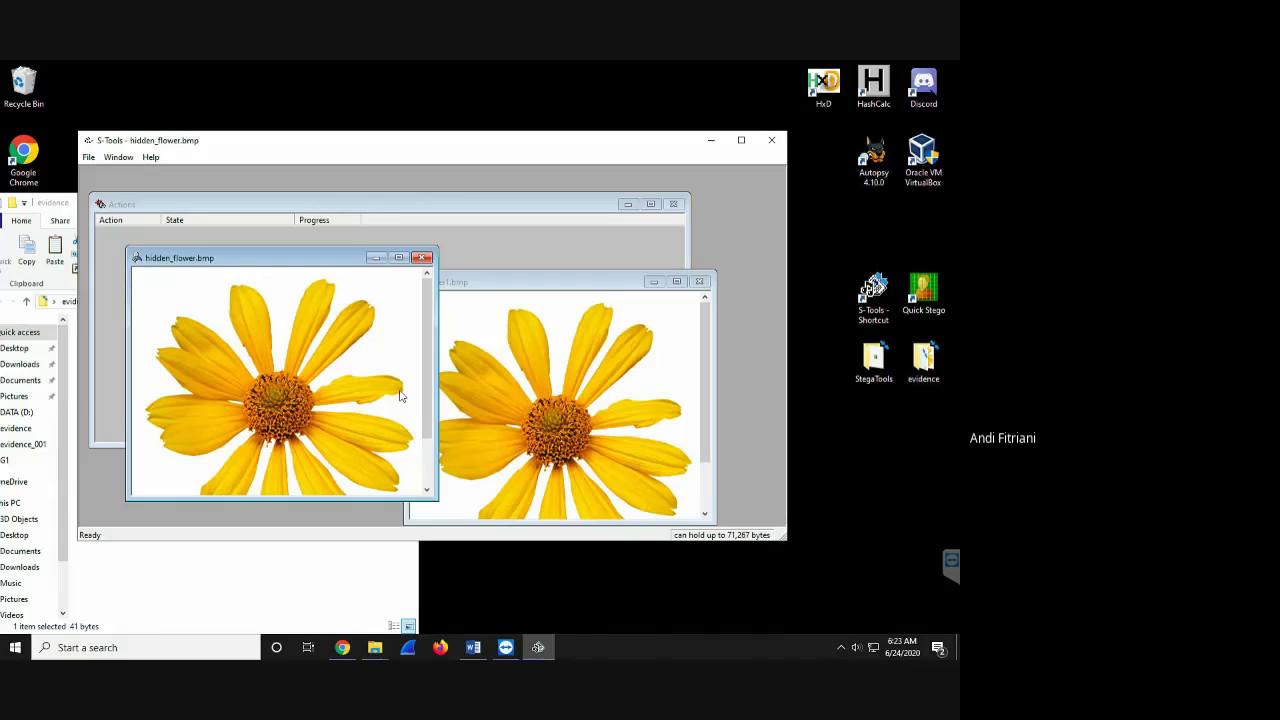
left_click(422, 258)
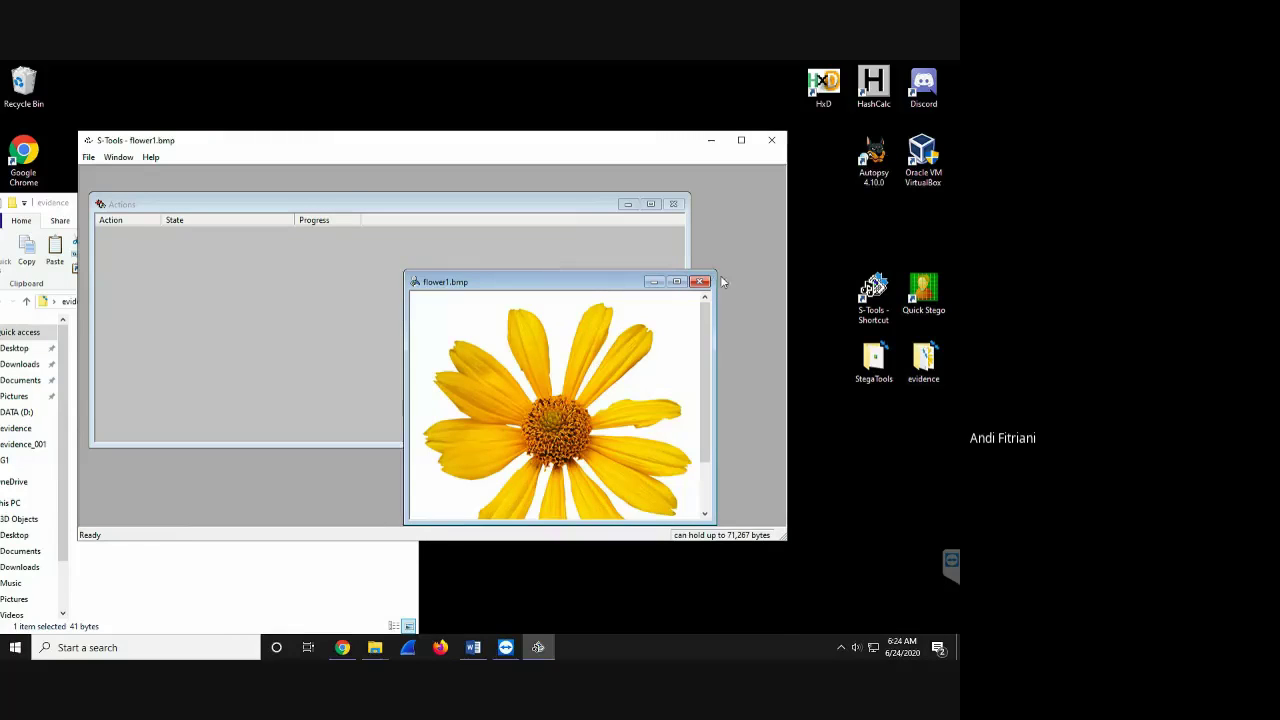
left_click(700, 281)
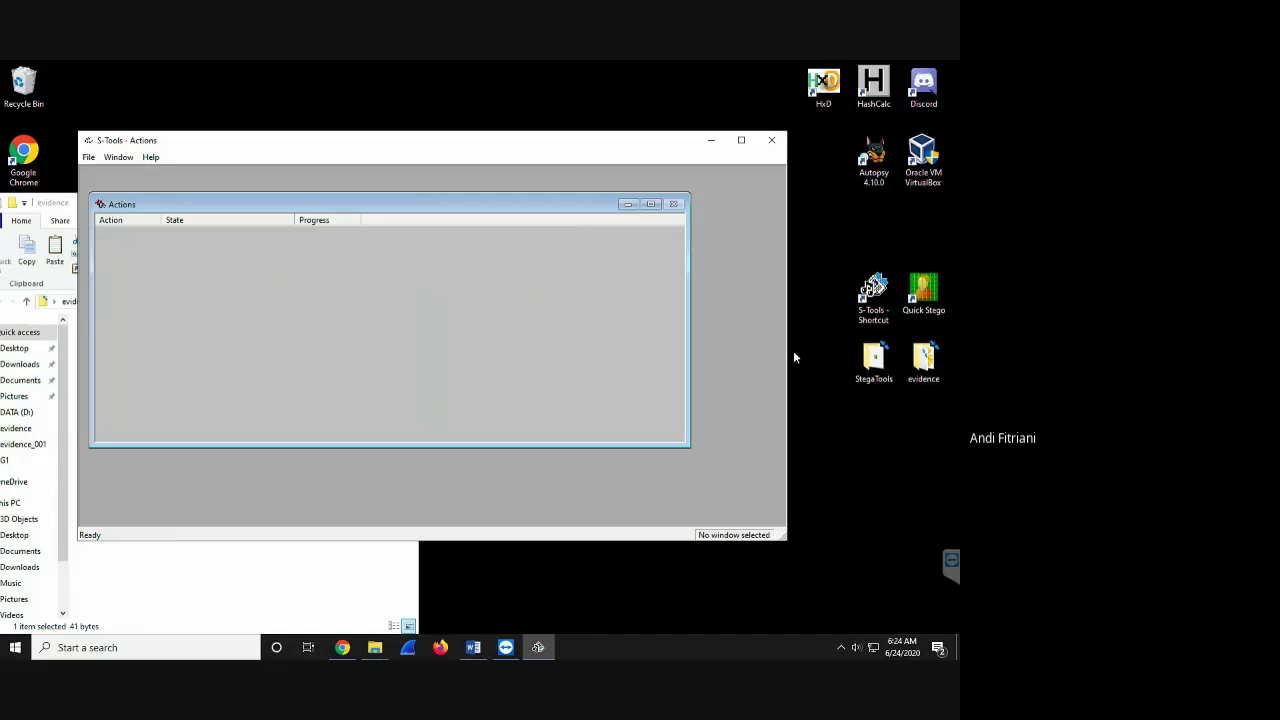
- Load hidden_flower.bmp from the evidence folder into S-Tools
left_click(926, 372)
double_click(926, 372)
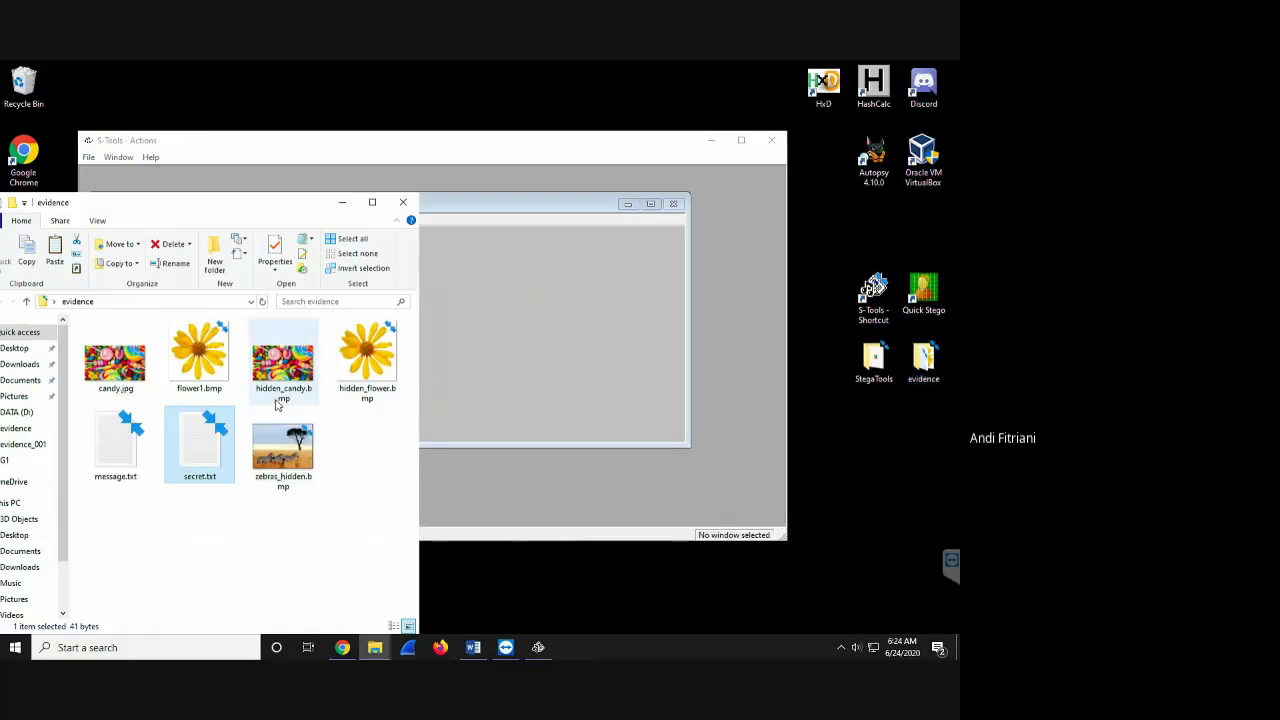
left_click(361, 364)
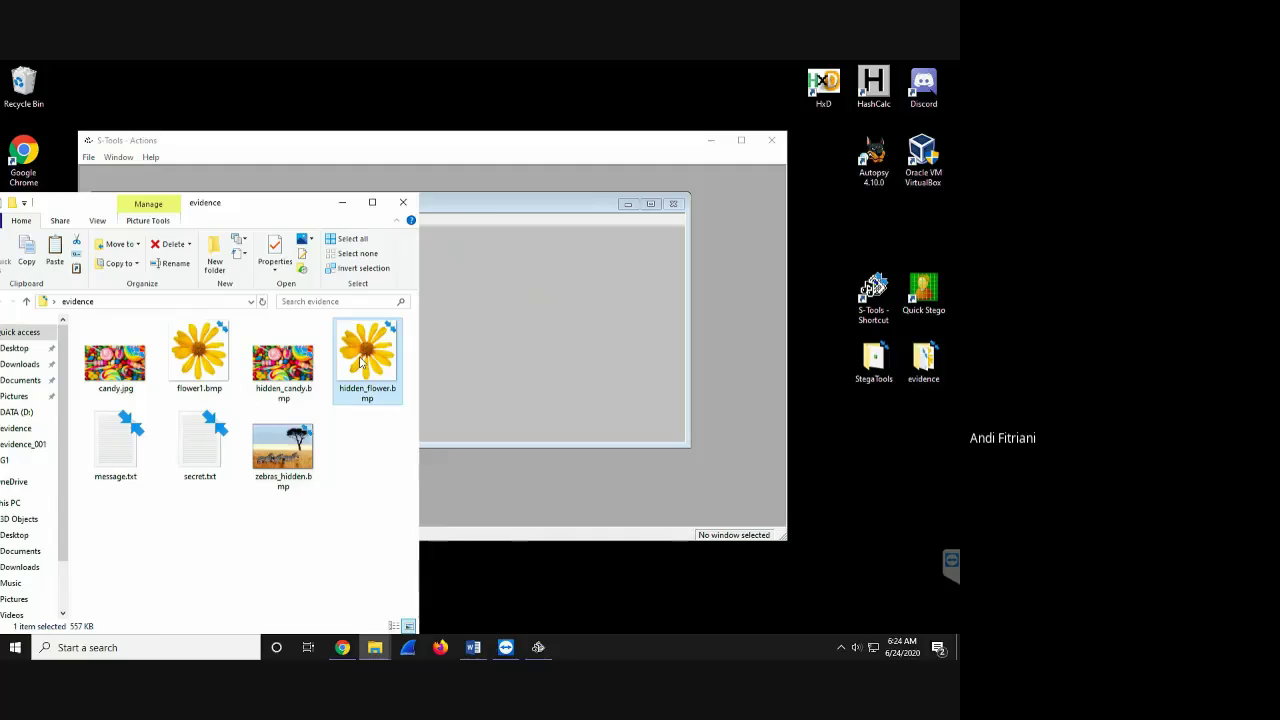
left_click_drag(361, 364, 409, 245)
left_click(635, 339)
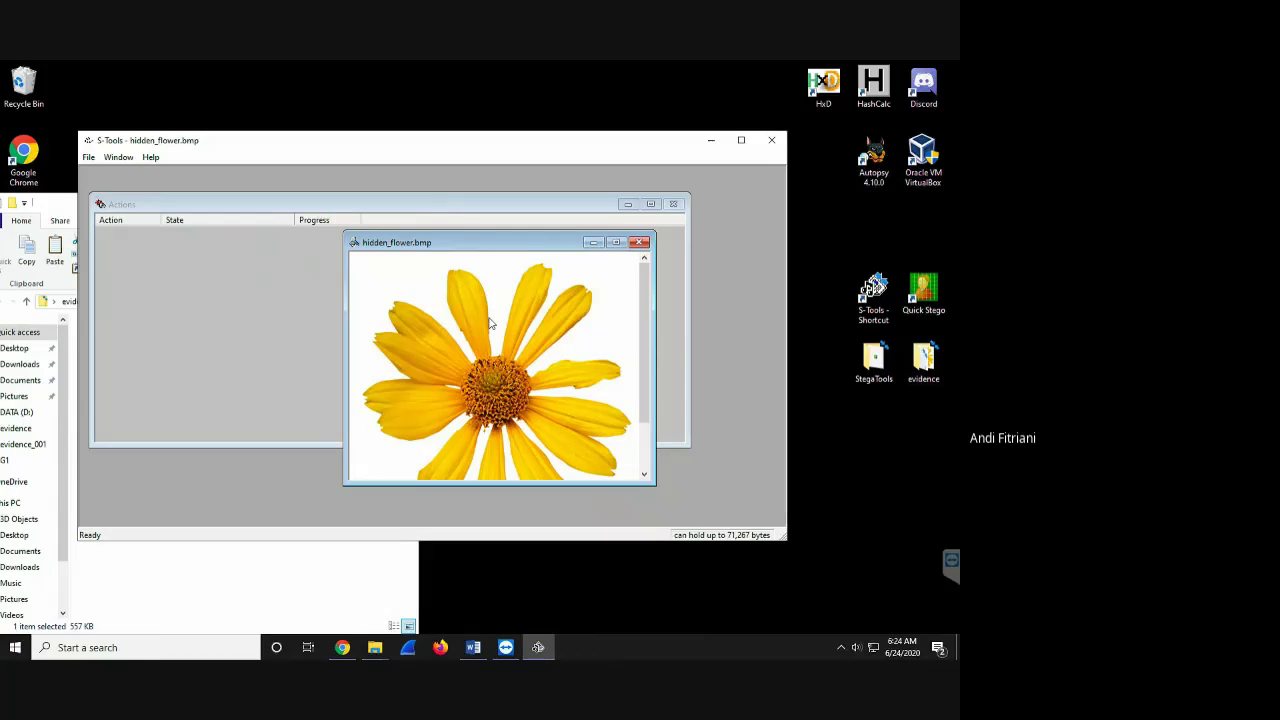
- Reveal the image's hidden data using the passphrase and DES decryption
right_click(490, 322)
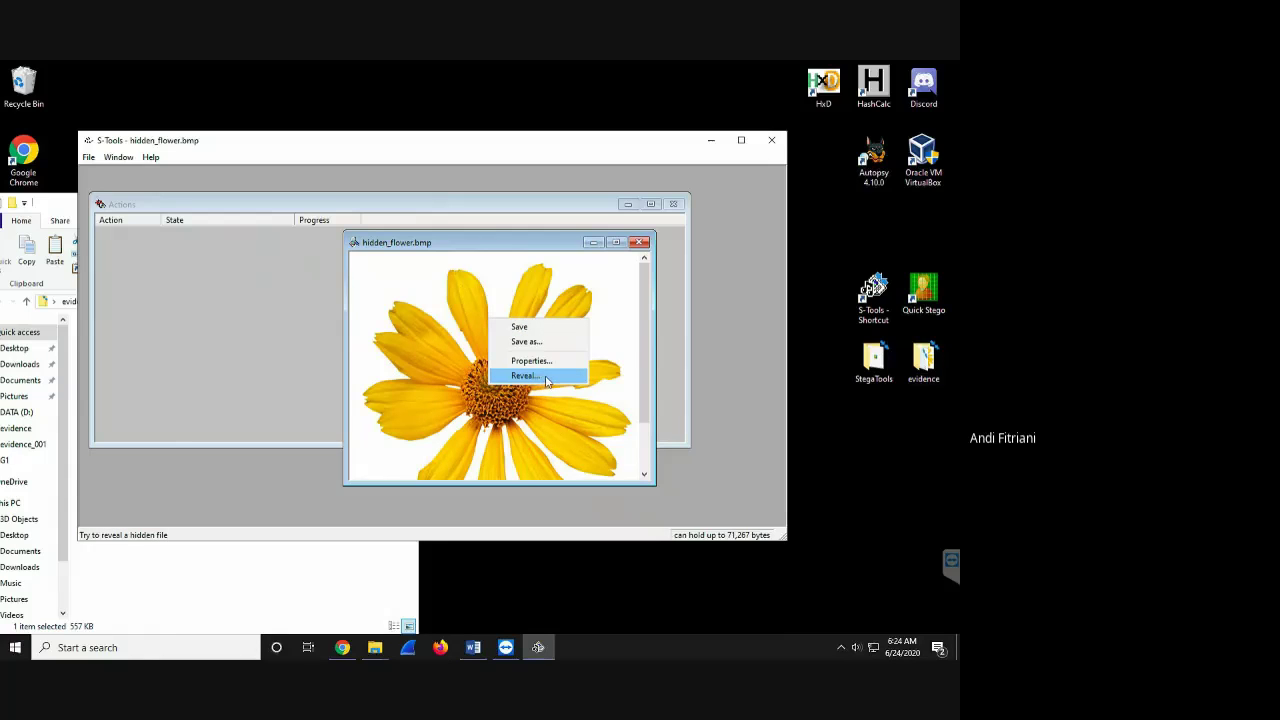
left_click(546, 381)
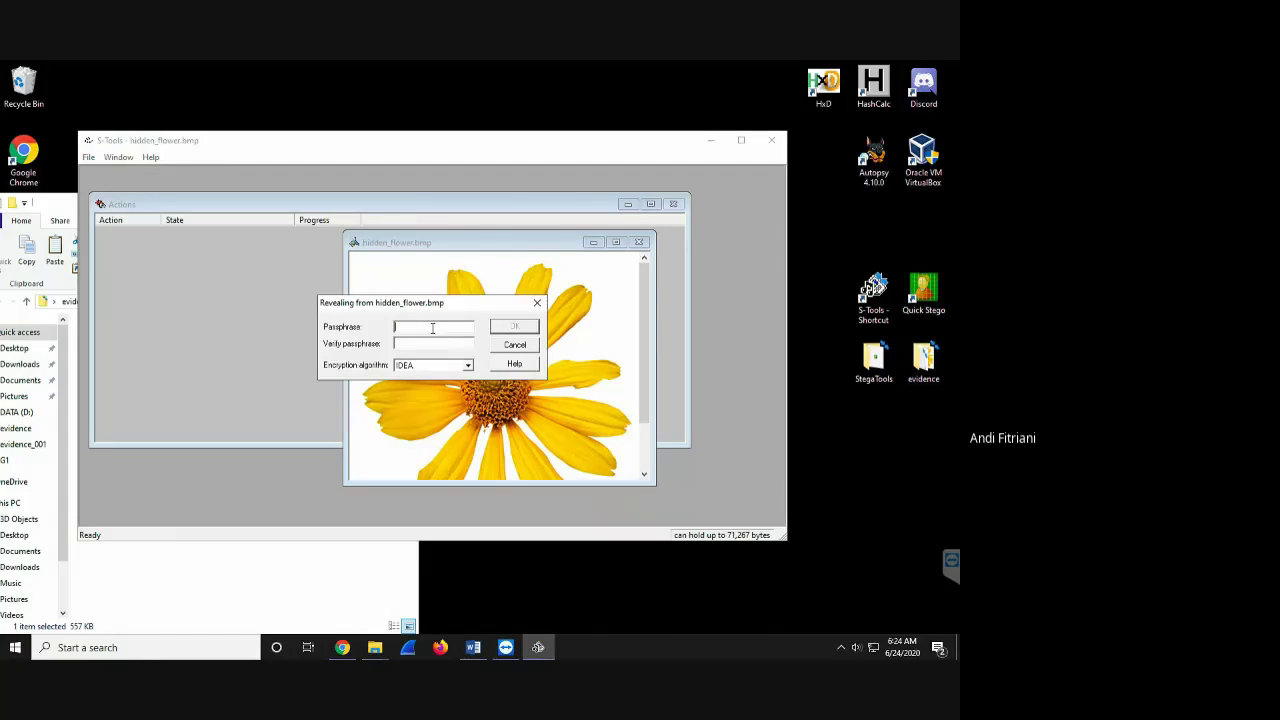
type("123")
left_click(432, 342)
type("123")
left_click(432, 366)
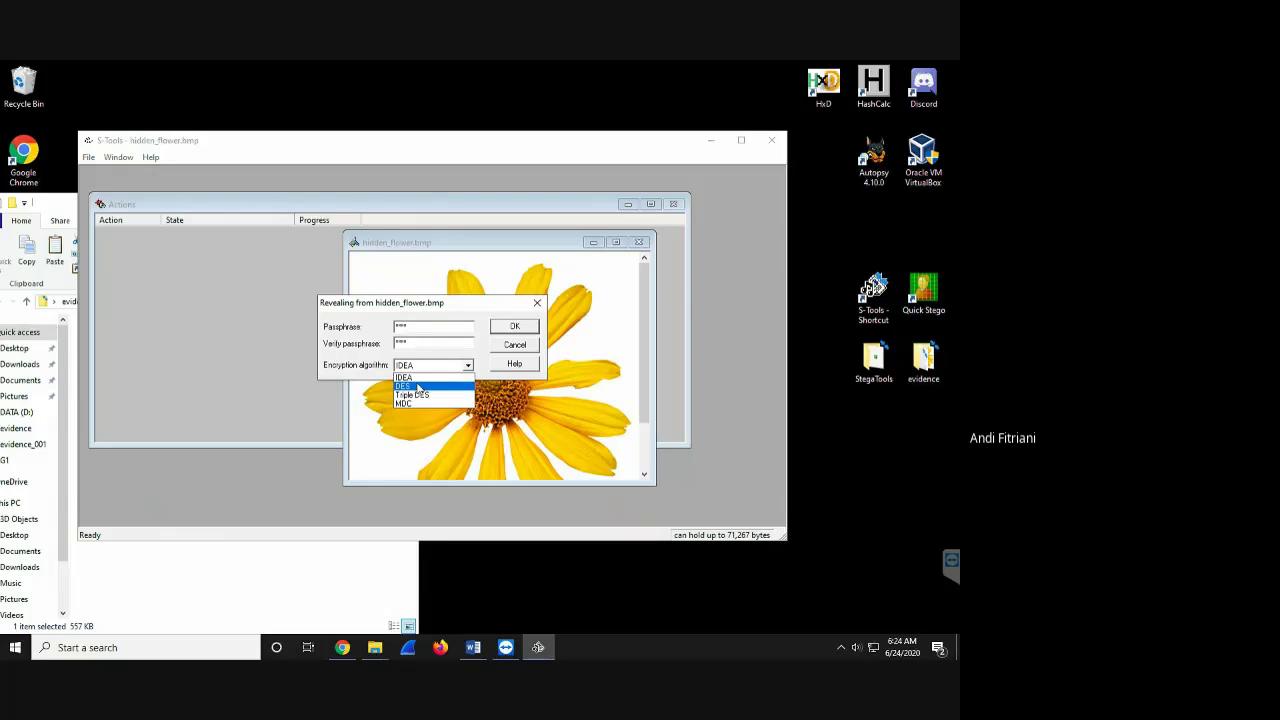
left_click(419, 387)
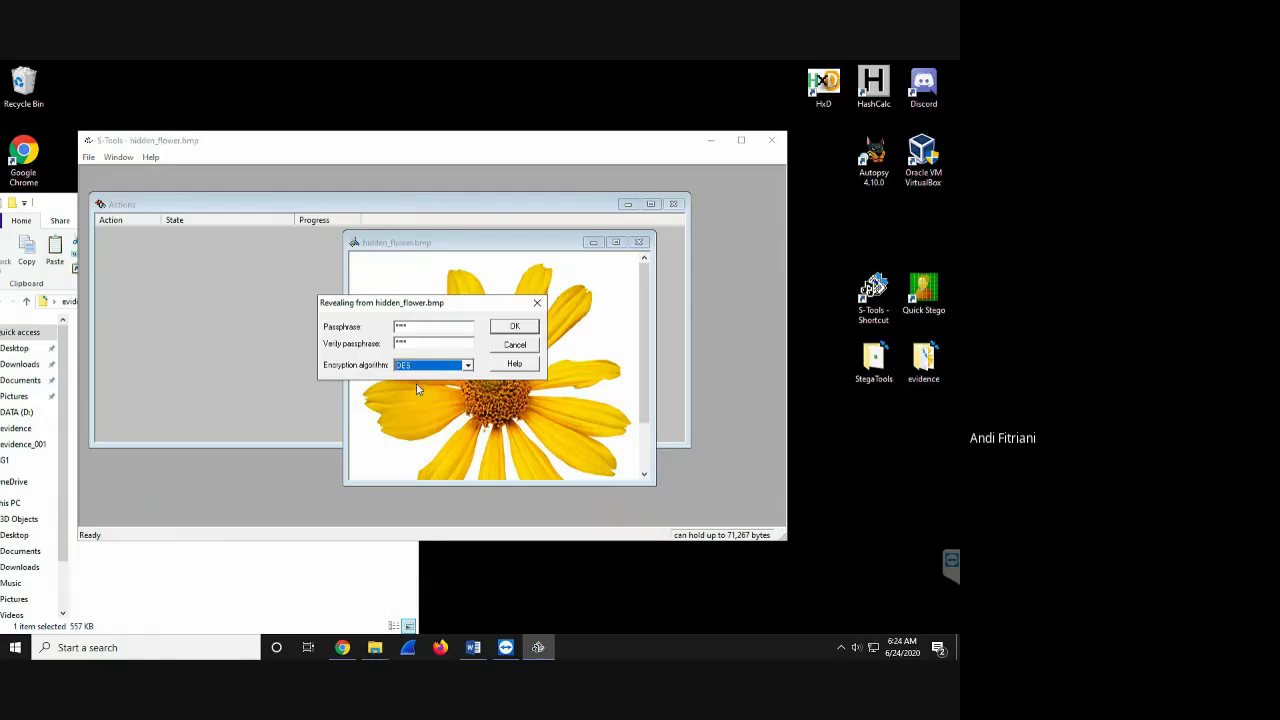
left_click(514, 327)
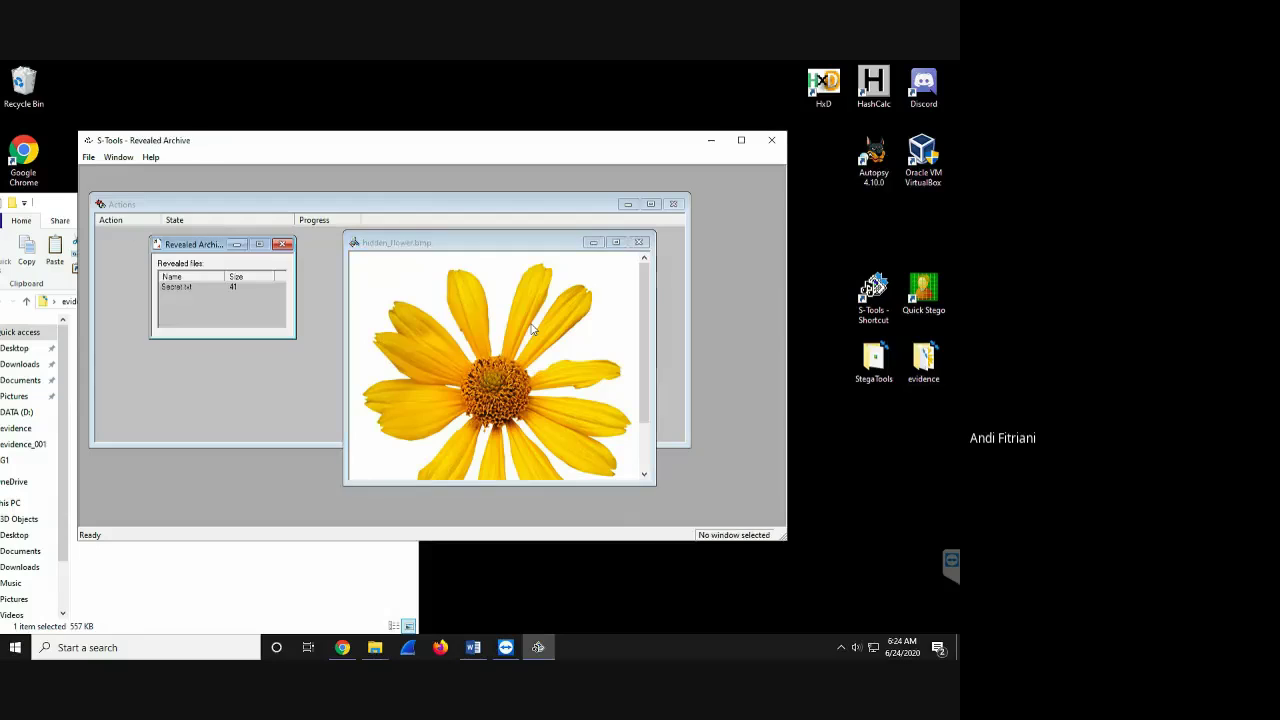
- Save the revealed Secret.txt as HidingSecret.txt, then close the image and Revealed Archive windows
left_click(179, 290)
right_click(186, 290)
left_click(216, 297)
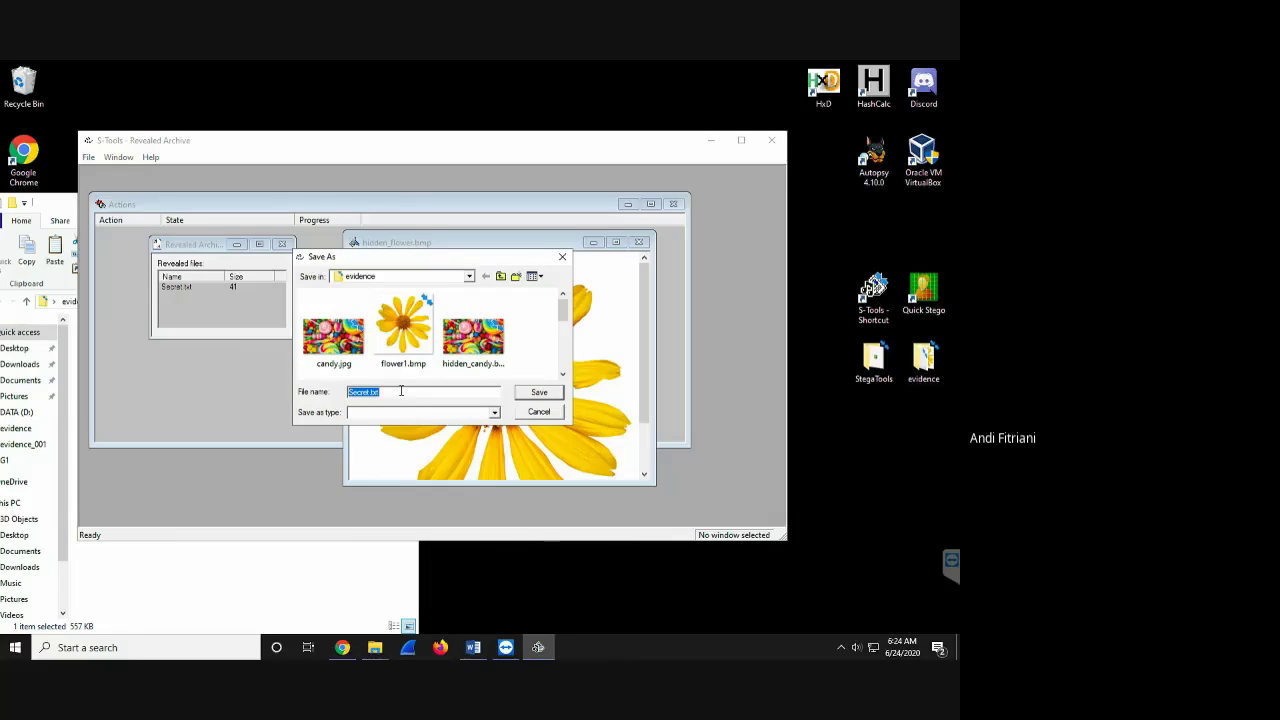
left_click(401, 391)
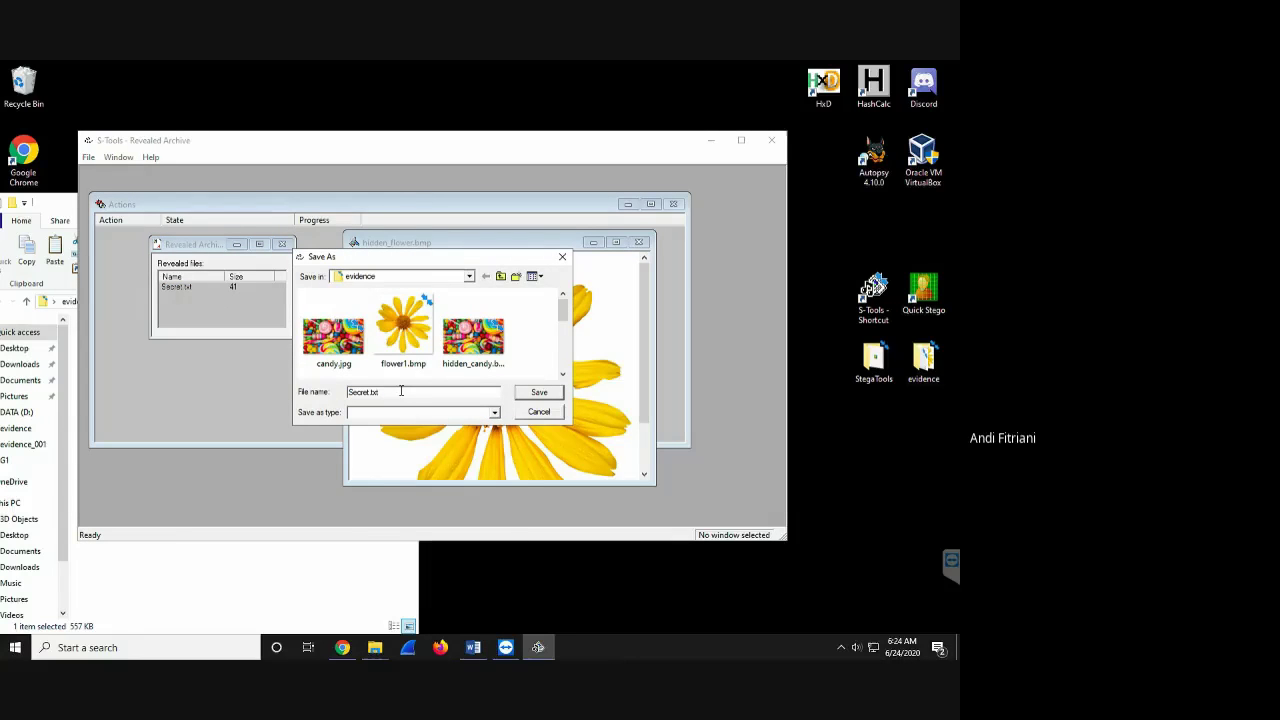
left_click(349, 392)
type("Hiding")
left_click(549, 394)
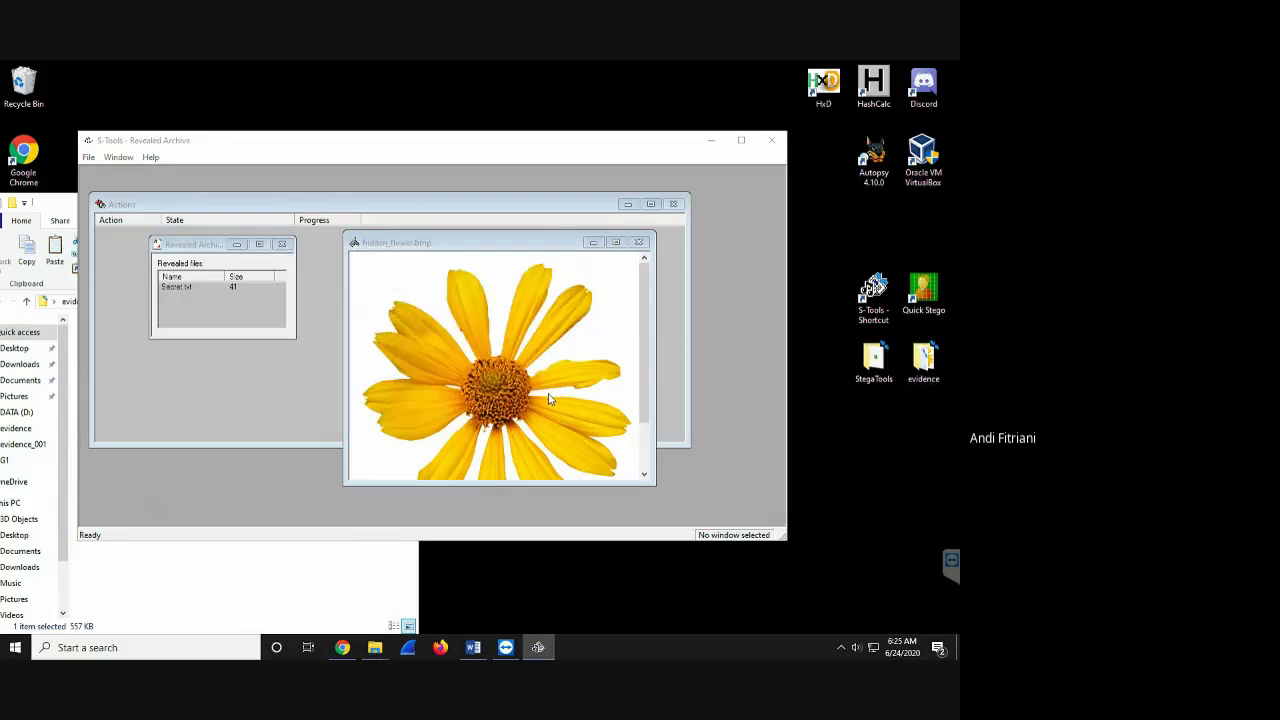
left_click(647, 245)
left_click(674, 206)
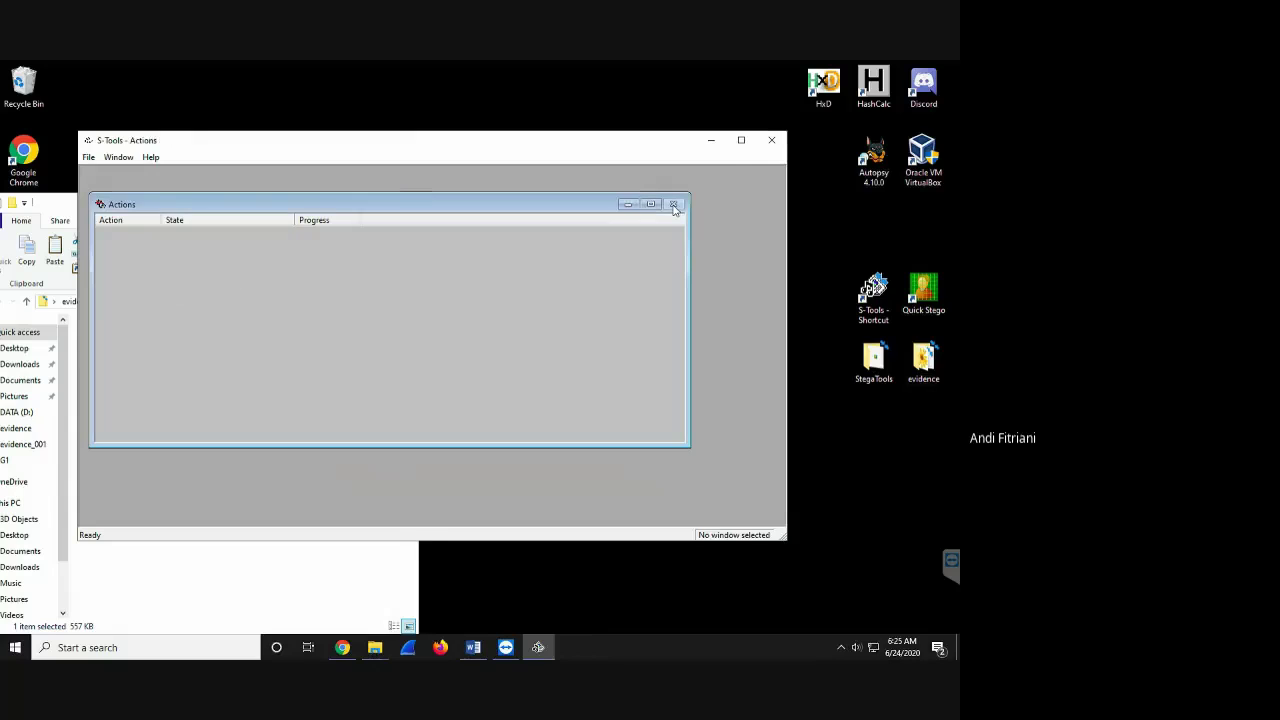
- Quit S-Tools and the evidence folder, then open StegaTools\MP3Steno\README.txt in Notepad
left_click(778, 142)
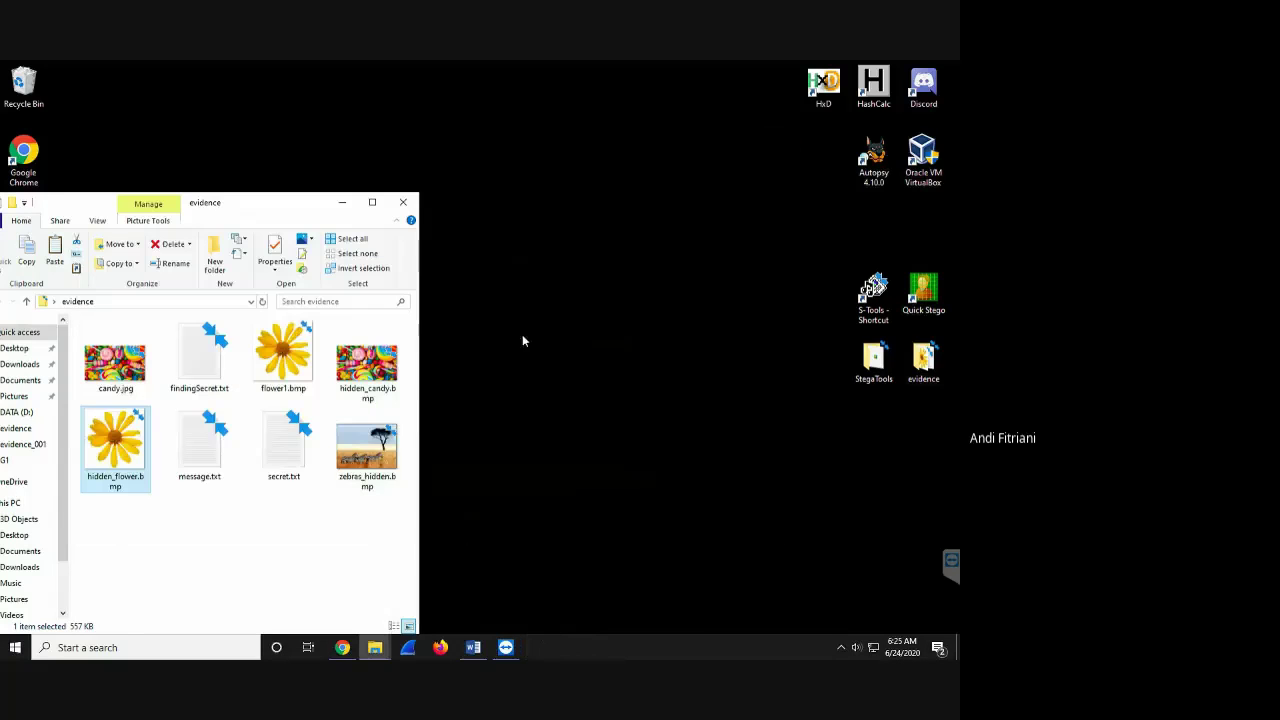
left_click(403, 202)
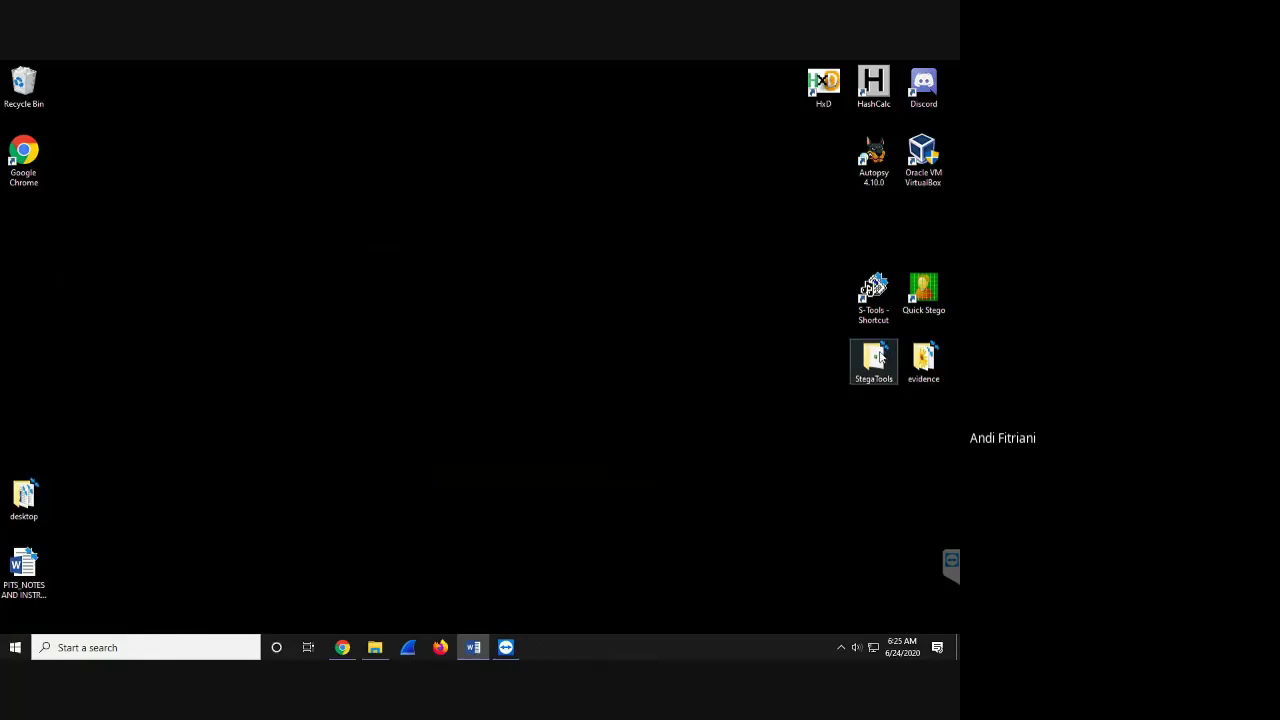
double_click(876, 358)
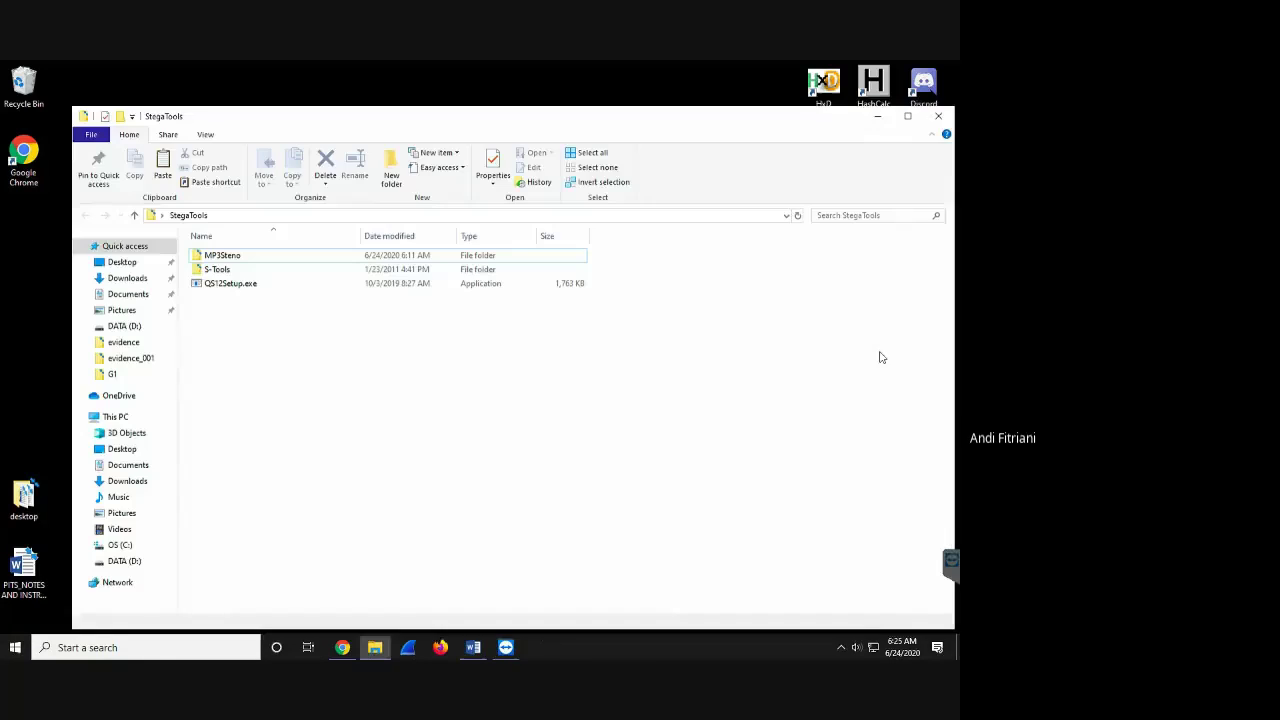
double_click(232, 256)
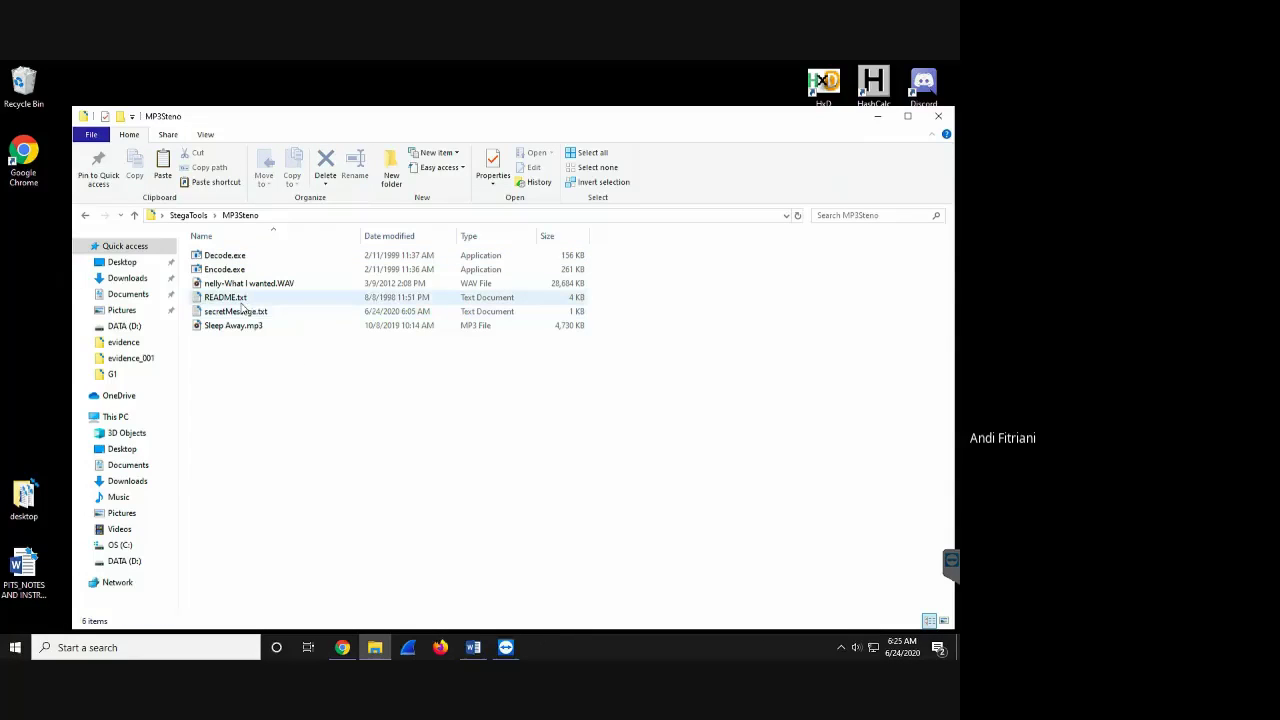
left_click(238, 299)
double_click(238, 299)
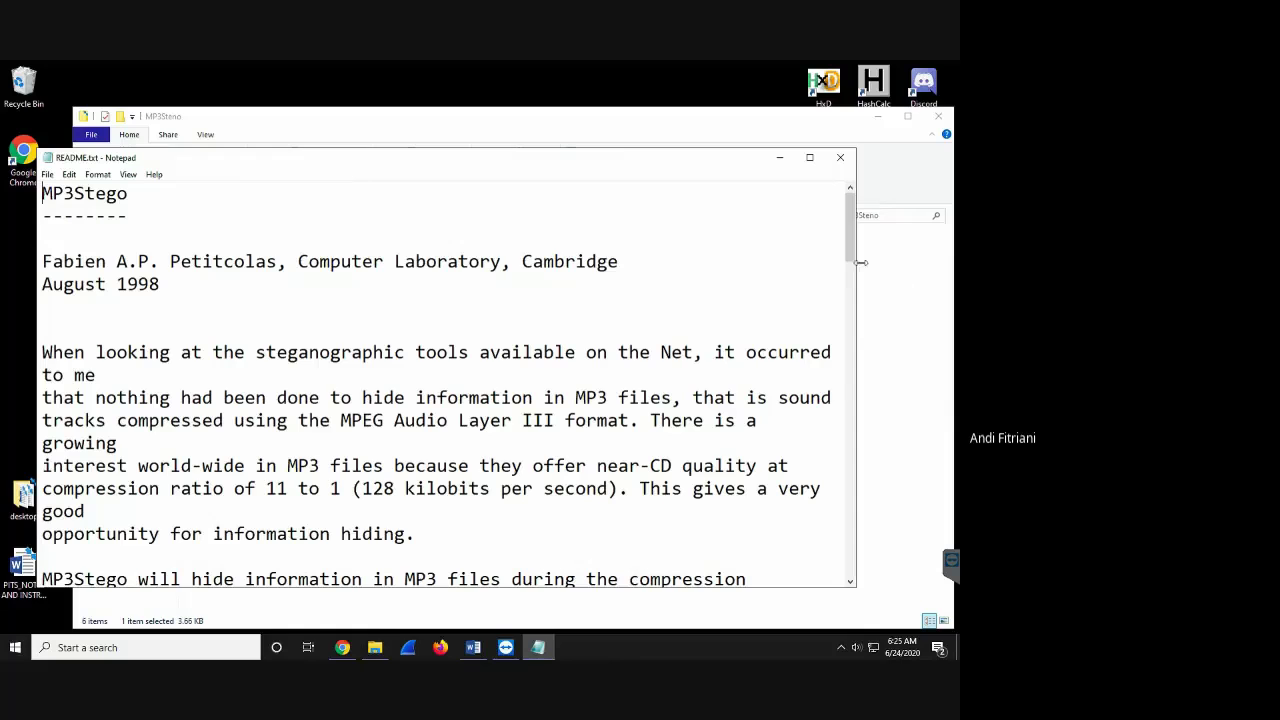
- Scroll to the usage section and correct 'exemple' to 'example'
scroll(851, 265, "down", 1)
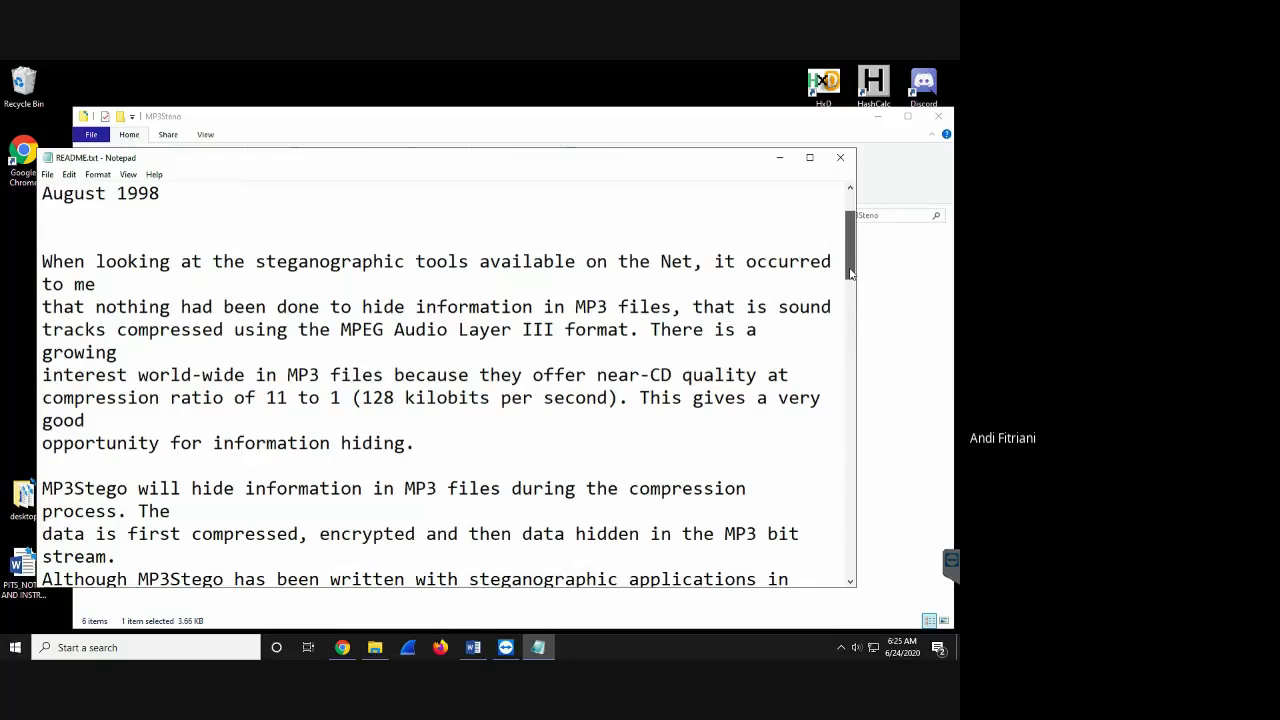
left_click_drag(851, 270, 851, 453)
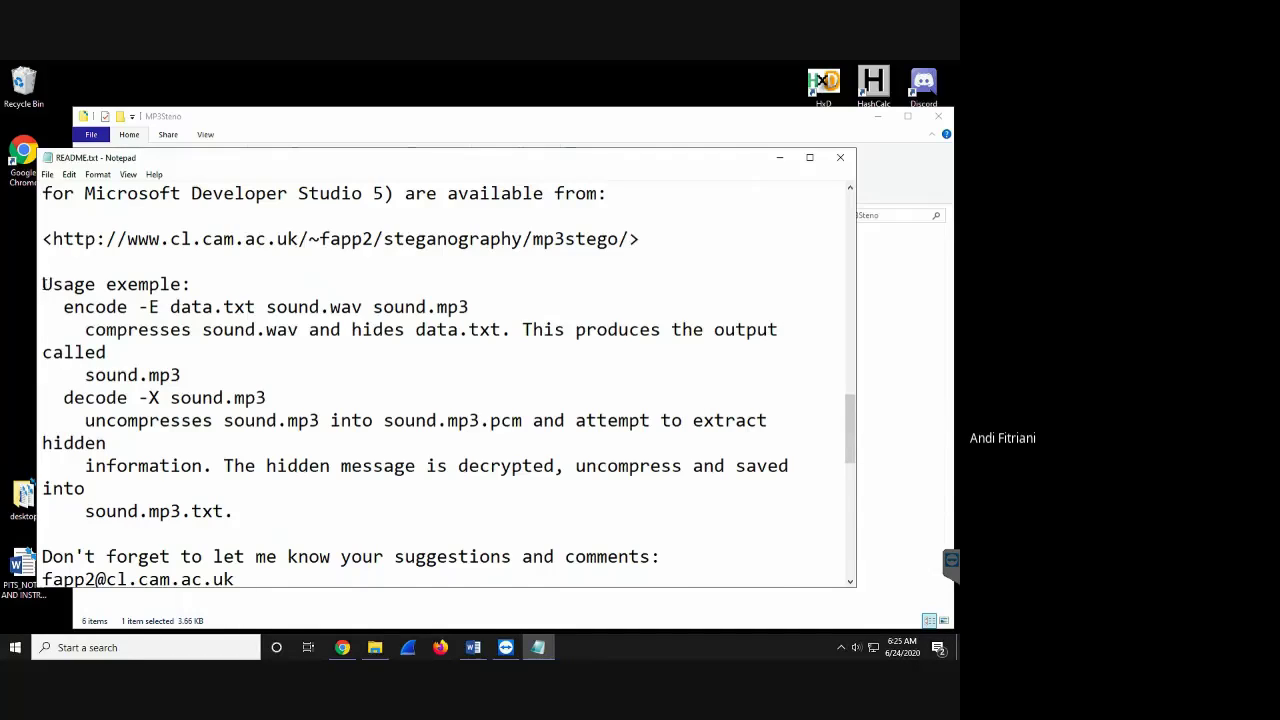
left_click_drag(42, 284, 354, 329)
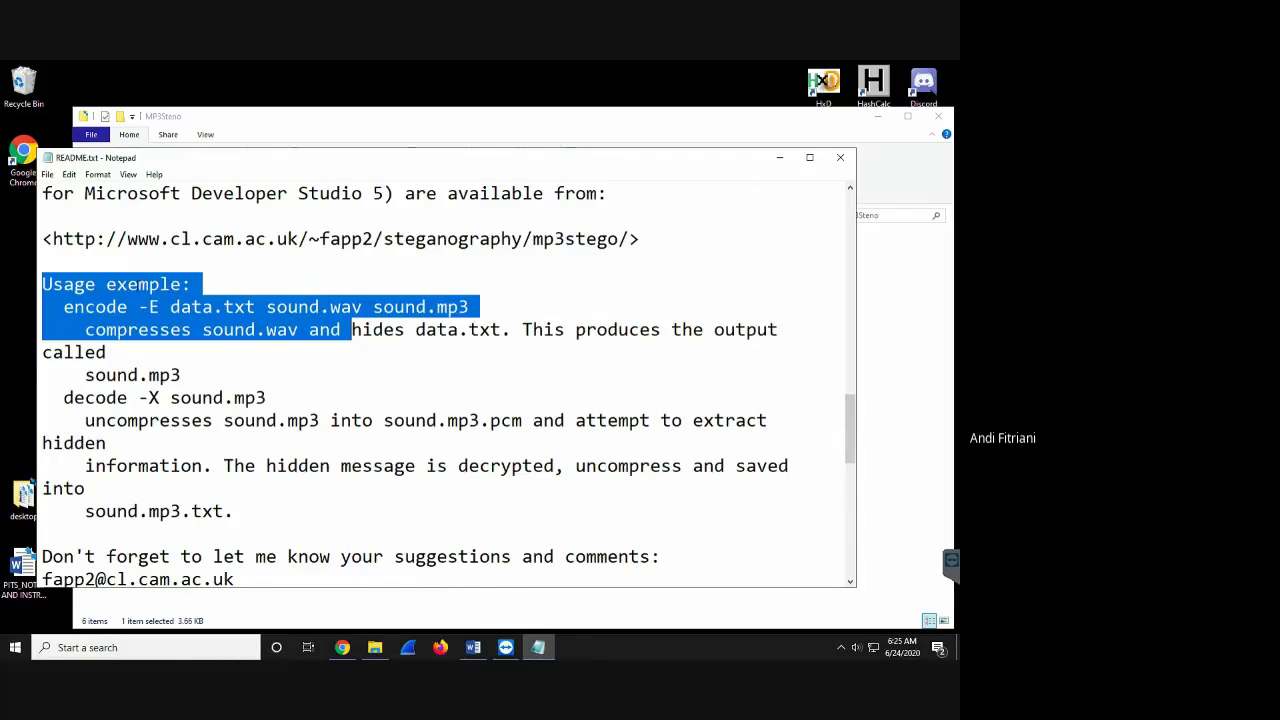
left_click(138, 284)
key("BackSpace")
type("a")
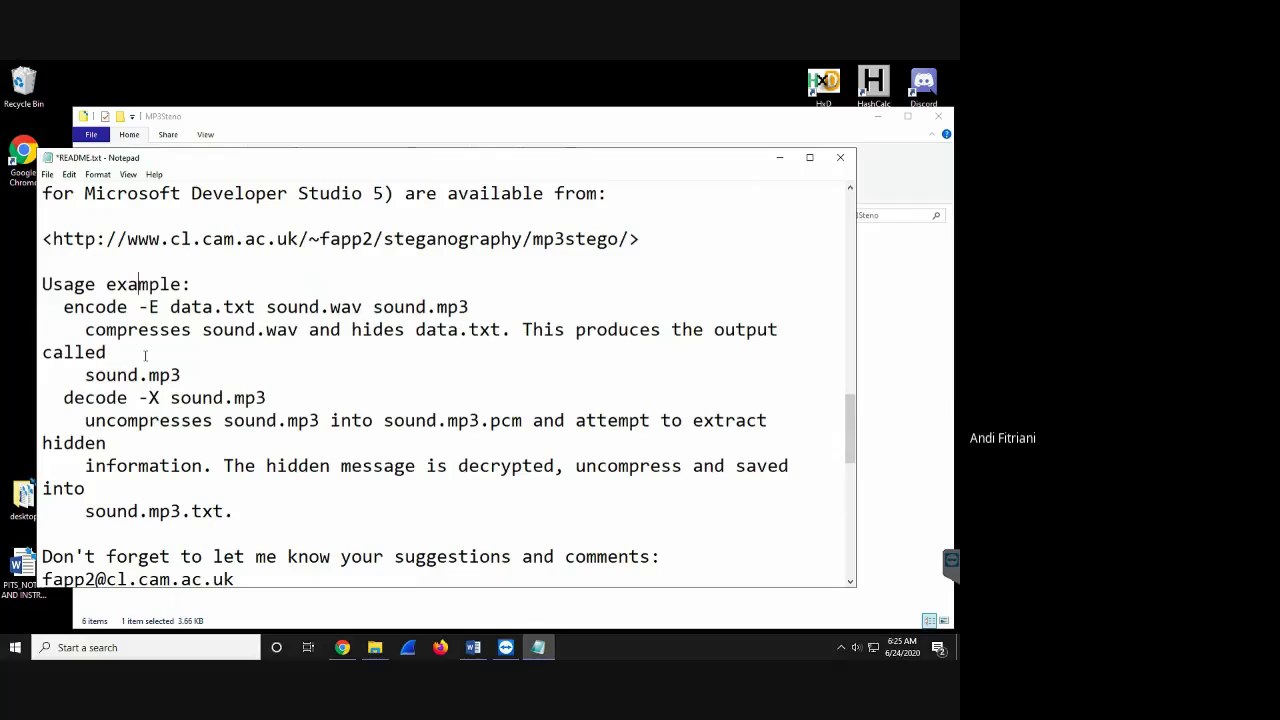
left_click(96, 330)
- Highlight the encode command line to review it, then close README.txt
left_click_drag(64, 307, 357, 330)
left_click_drag(449, 323, 484, 309)
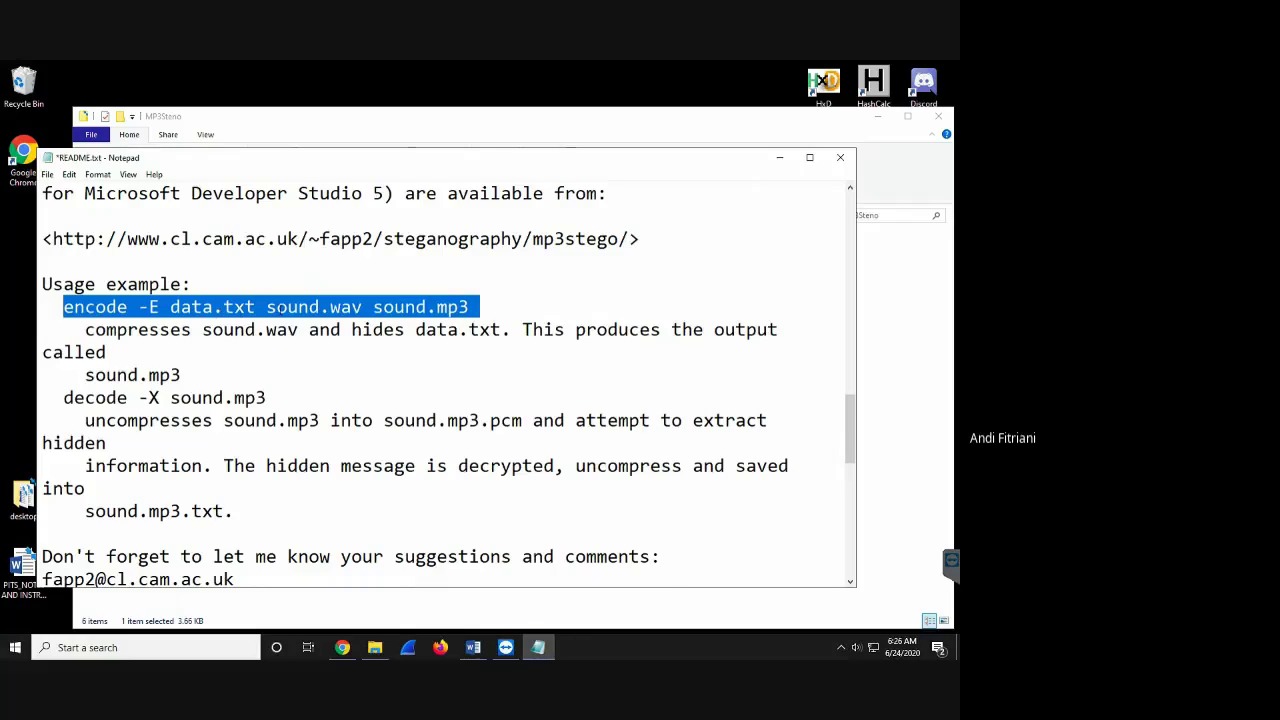
left_click(300, 309)
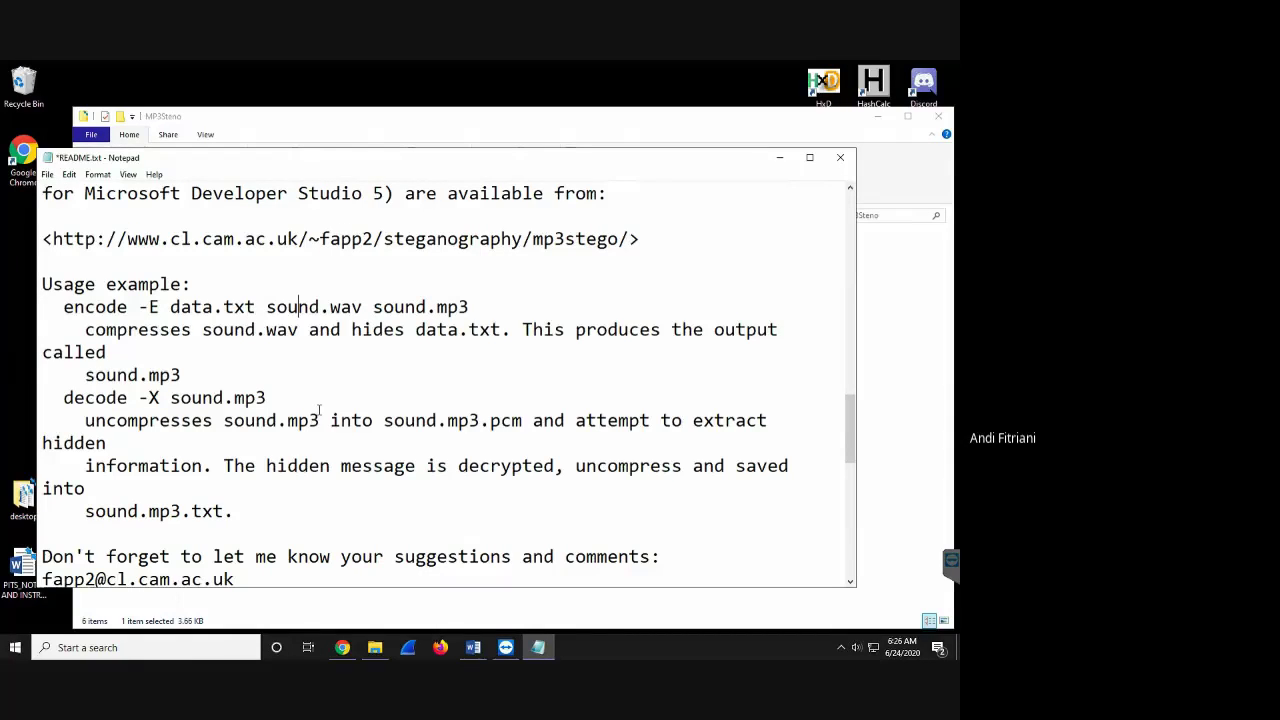
left_click(845, 166)
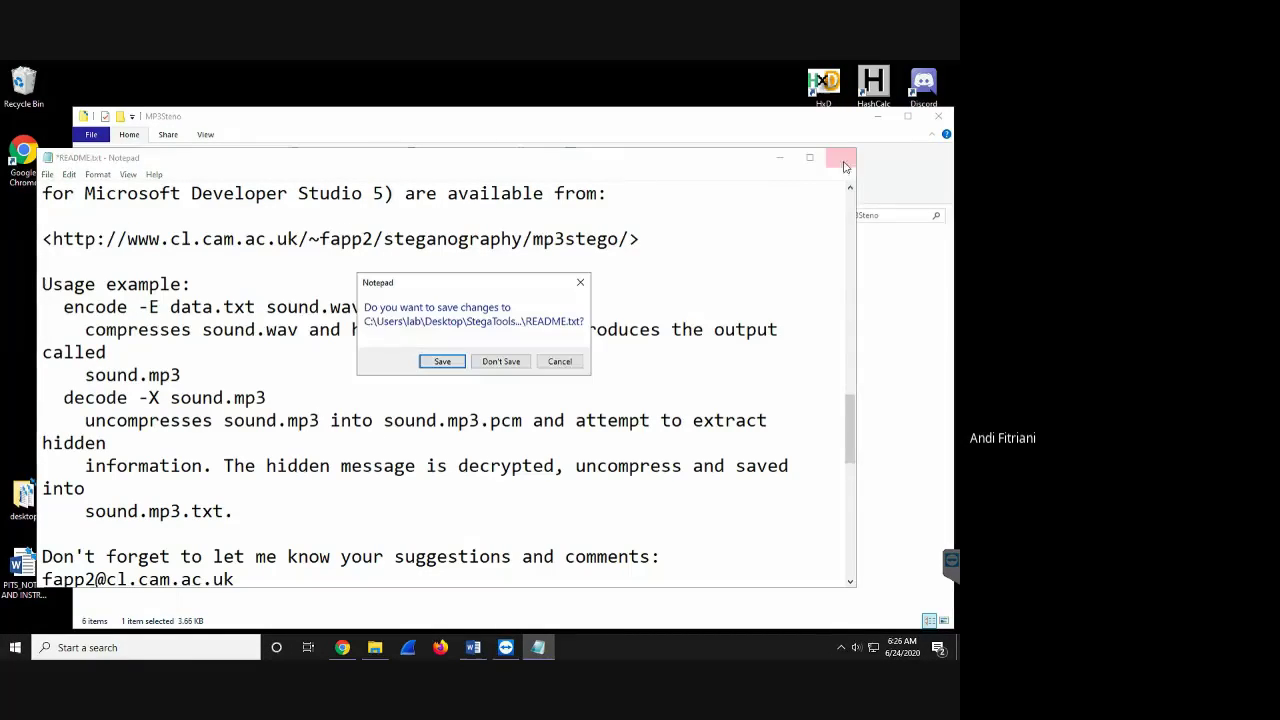
- Save the corrected README.txt and launch Command Prompt via a 'cmd' search
left_click(442, 362)
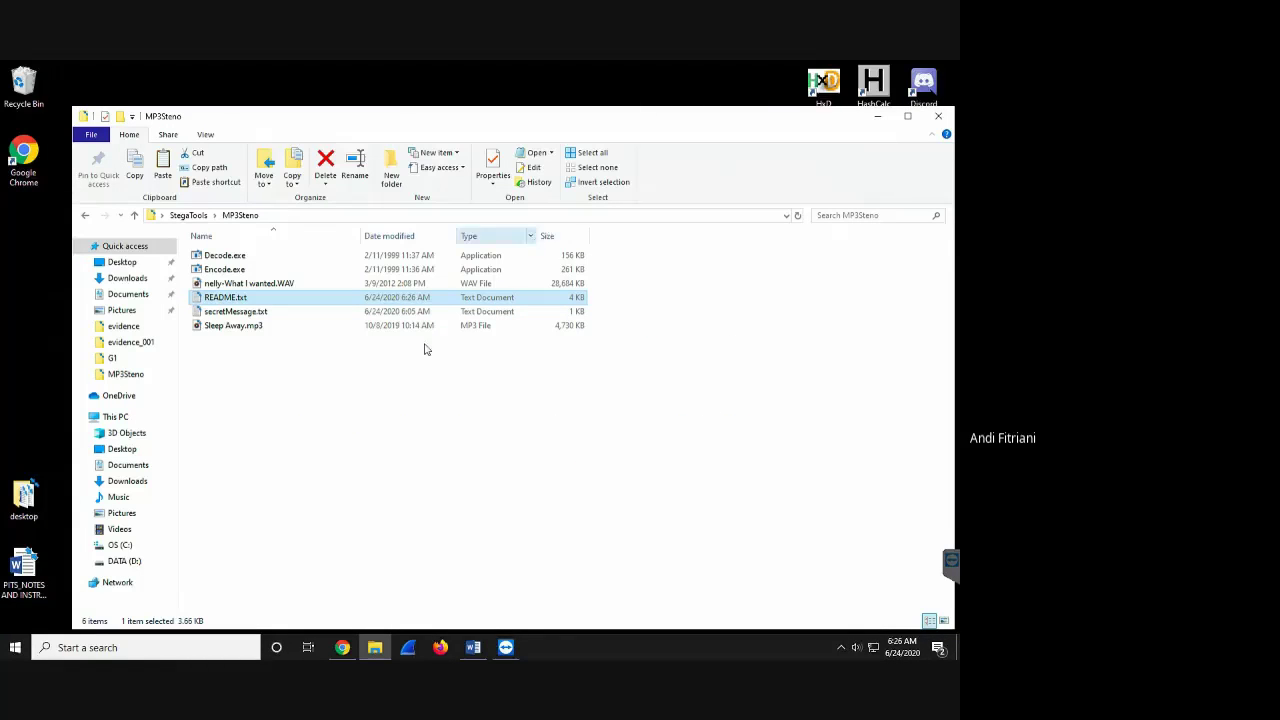
left_click(16, 648)
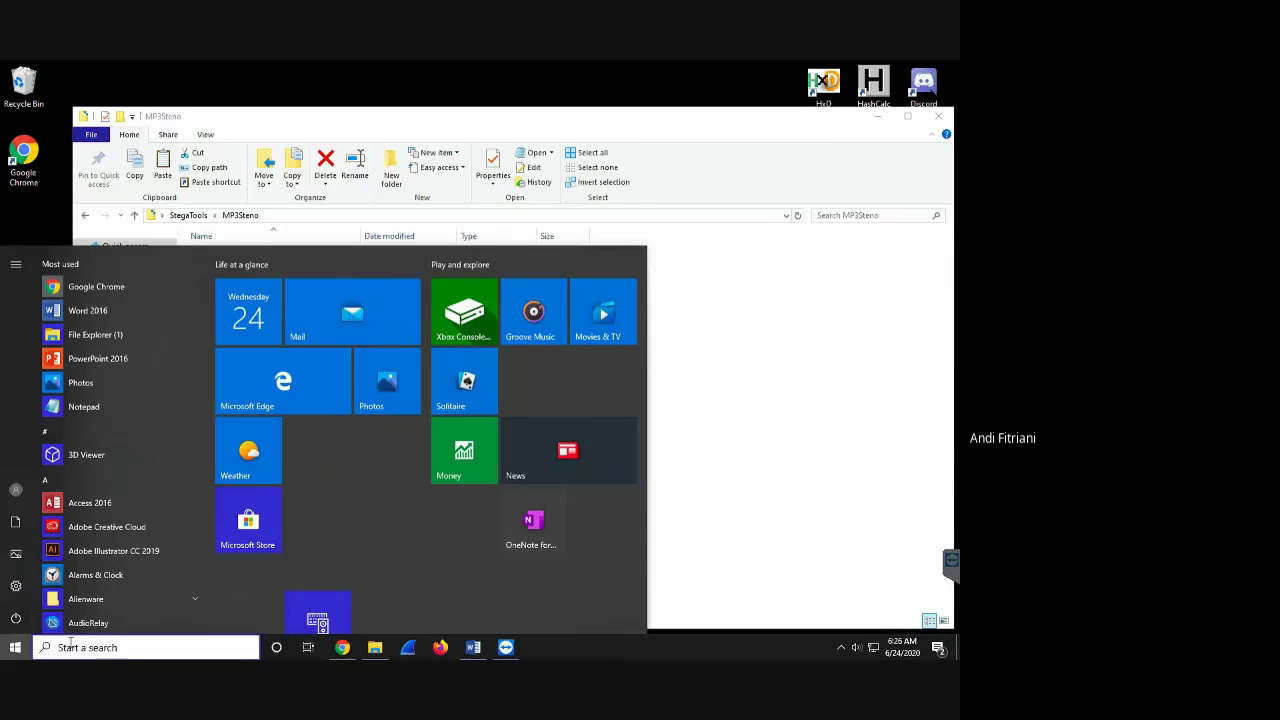
type("cm")
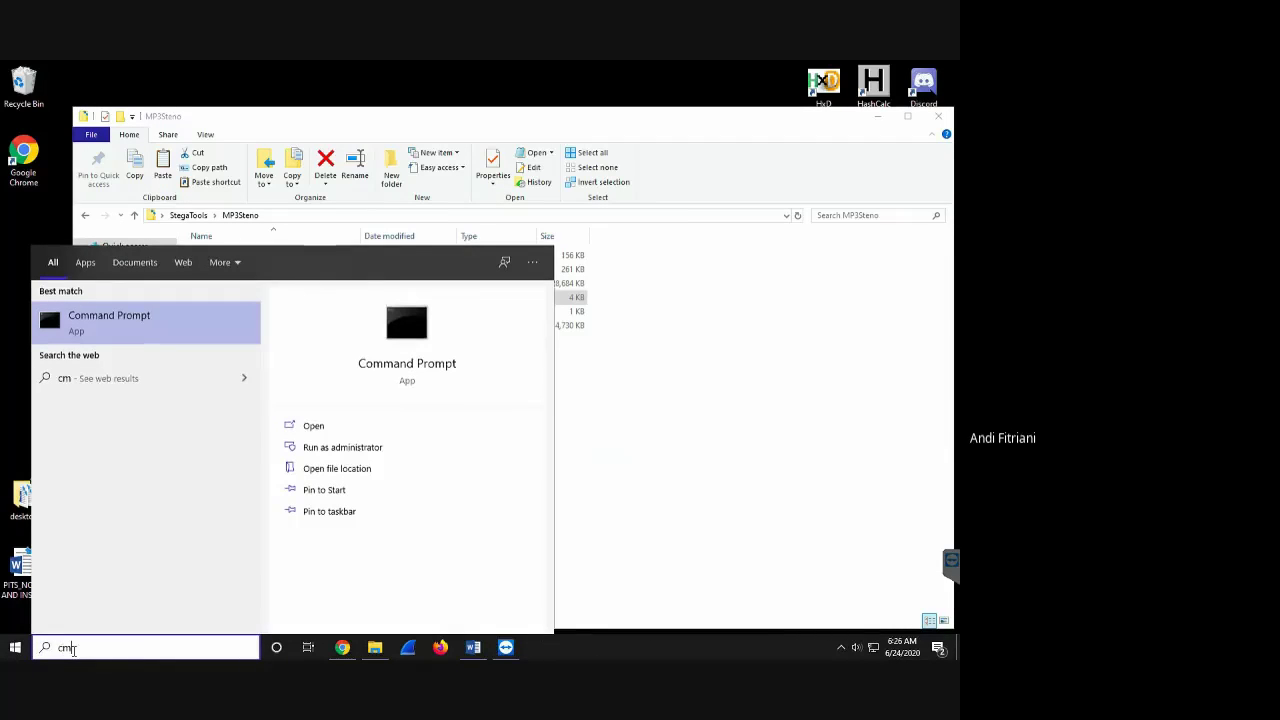
type("d")
key("Return")
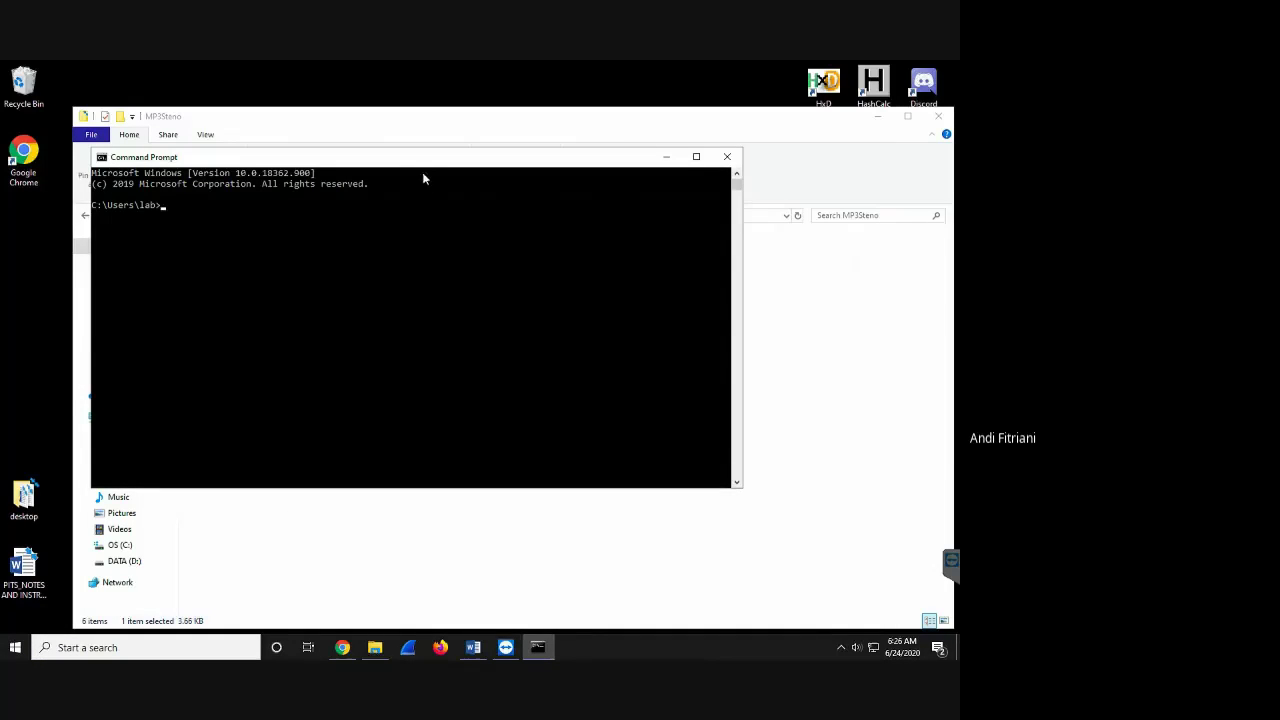
- Close the MP3Steno folder and pick font size 20 in the console Properties
left_click_drag(423, 169, 588, 287)
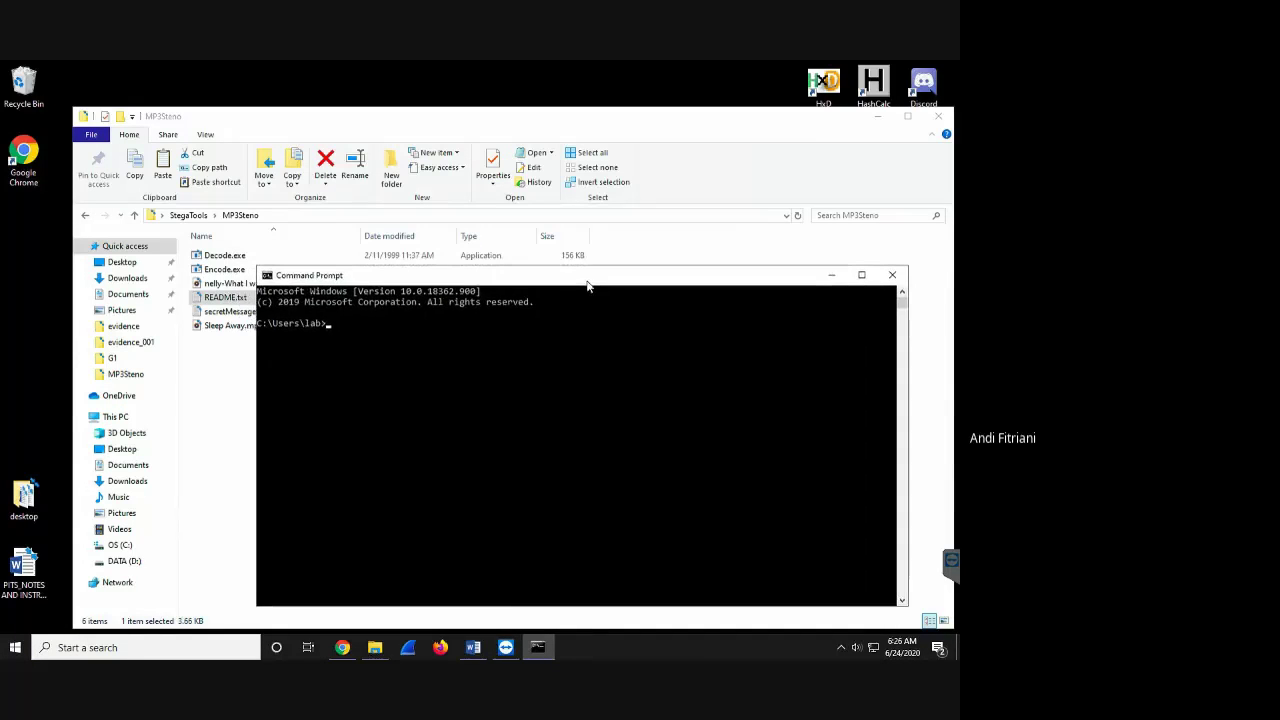
left_click(938, 116)
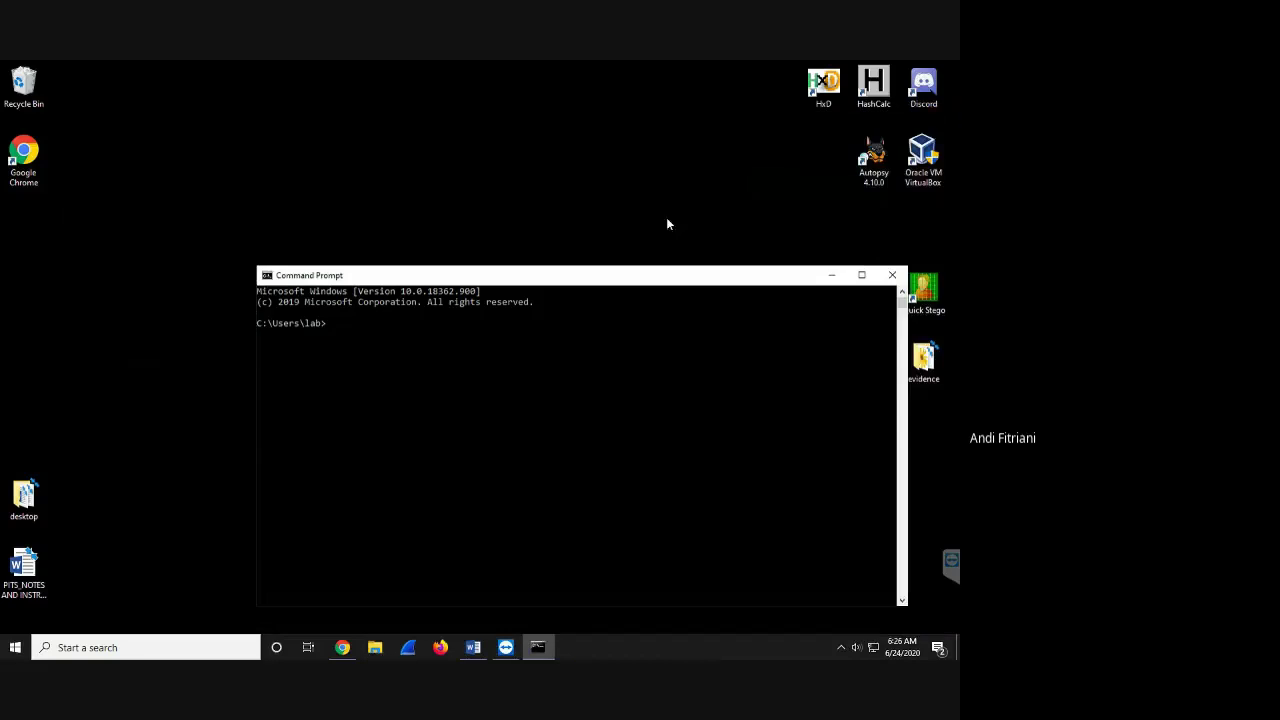
left_click_drag(658, 274, 540, 163)
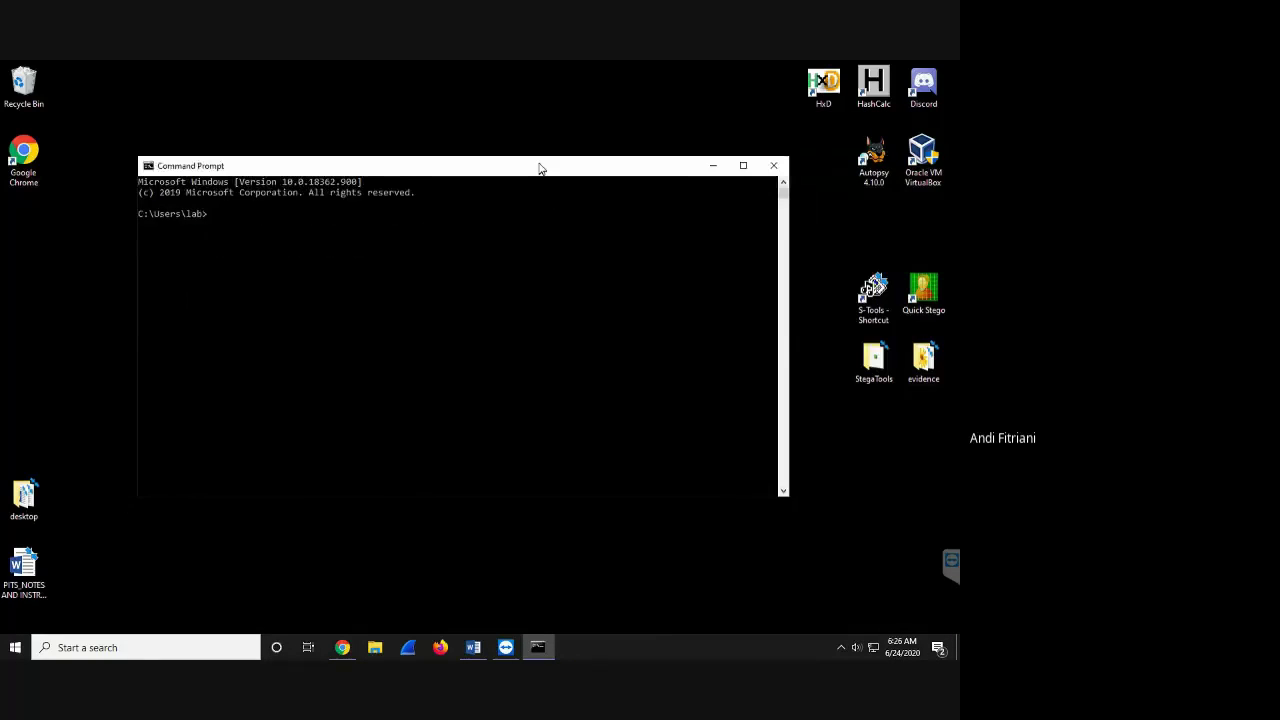
left_click(148, 166)
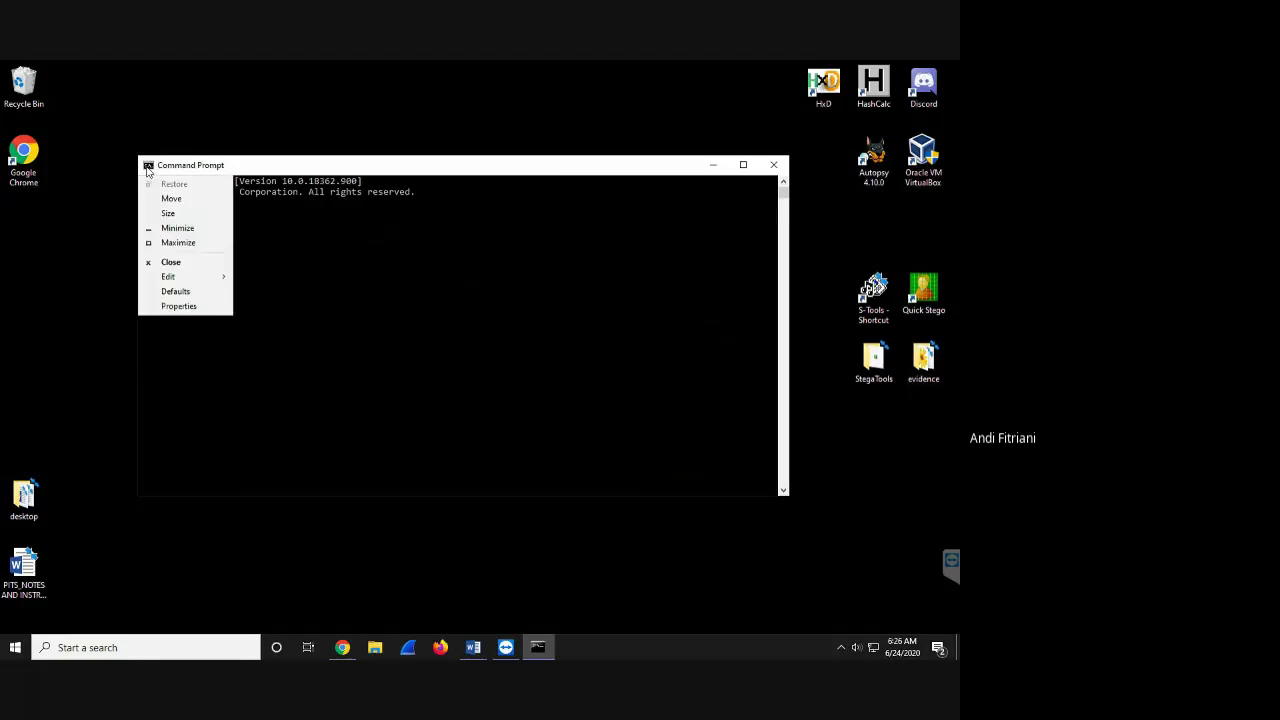
left_click(180, 305)
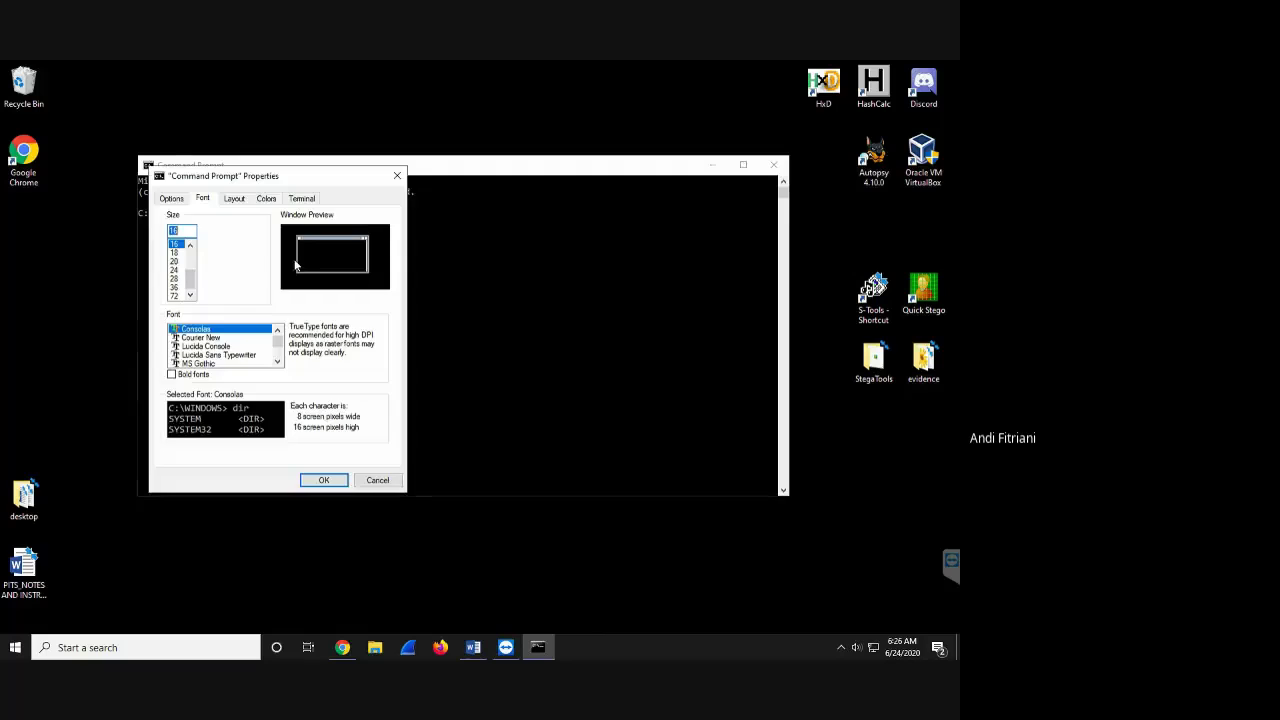
left_click(175, 261)
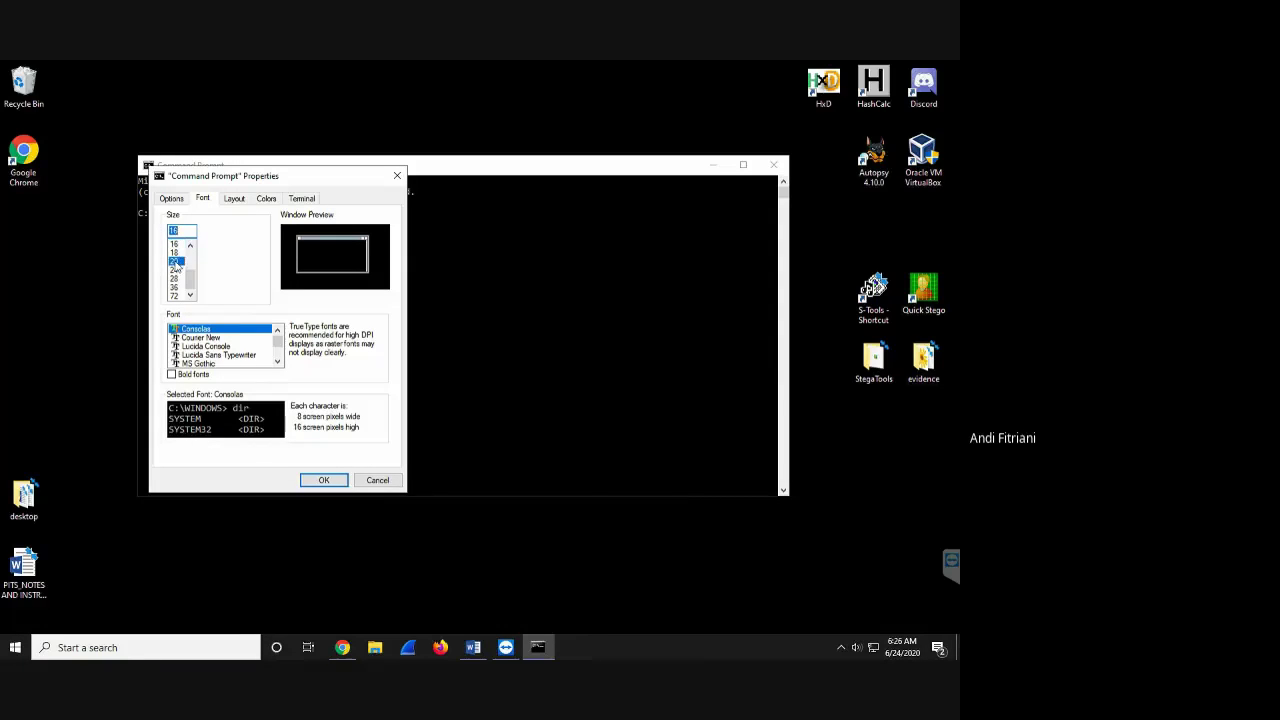
- Apply the size 20 console font and reposition the Command Prompt window
left_click(325, 479)
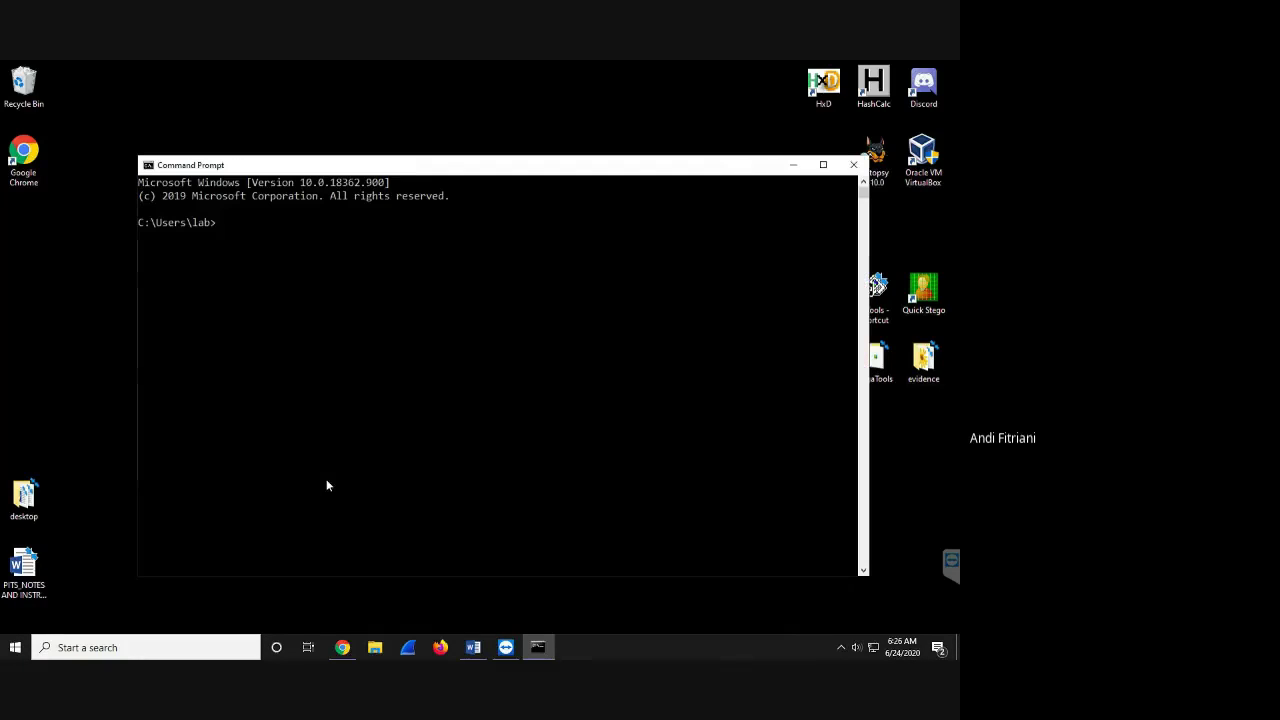
left_click_drag(511, 166, 463, 160)
left_click(360, 240)
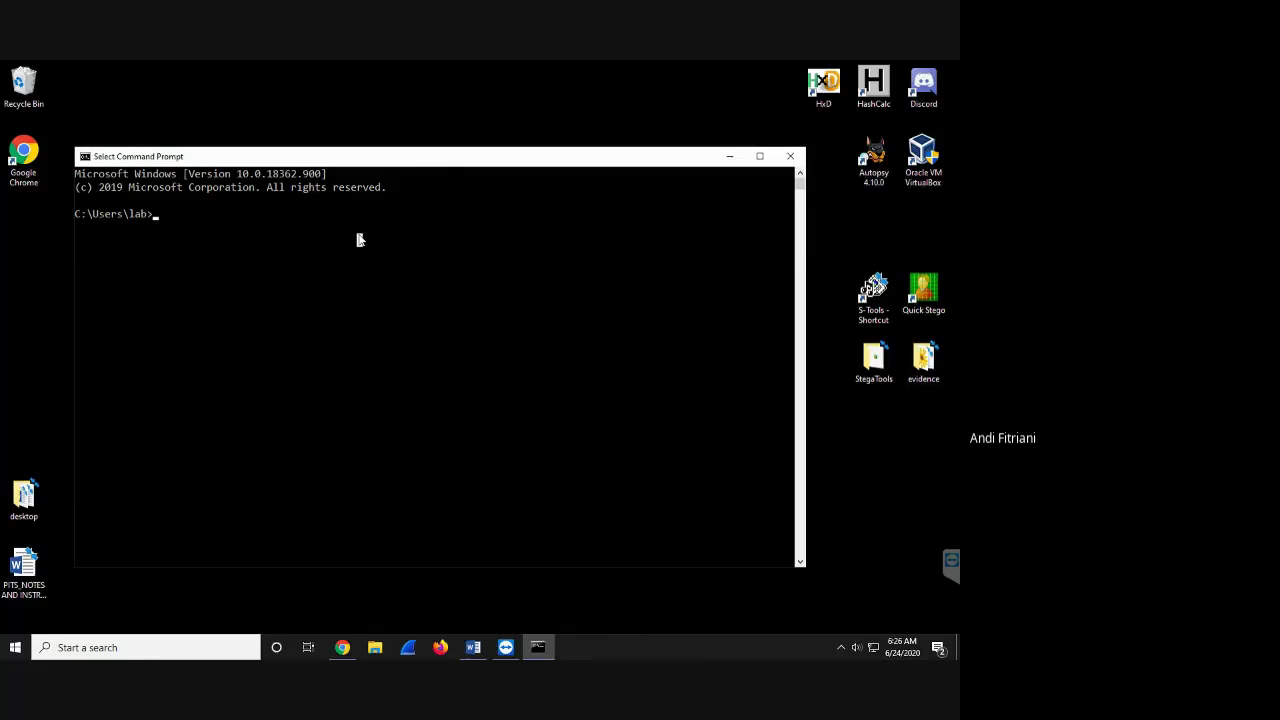
left_click(641, 226)
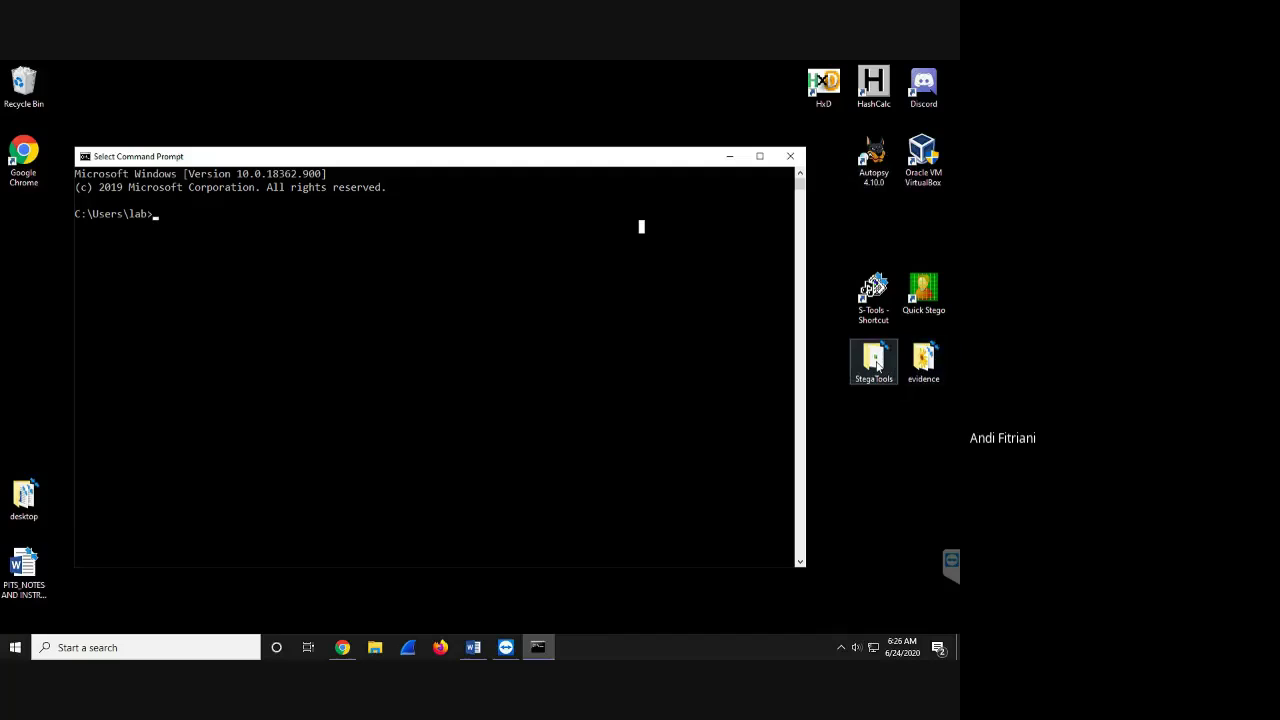
left_click(415, 286)
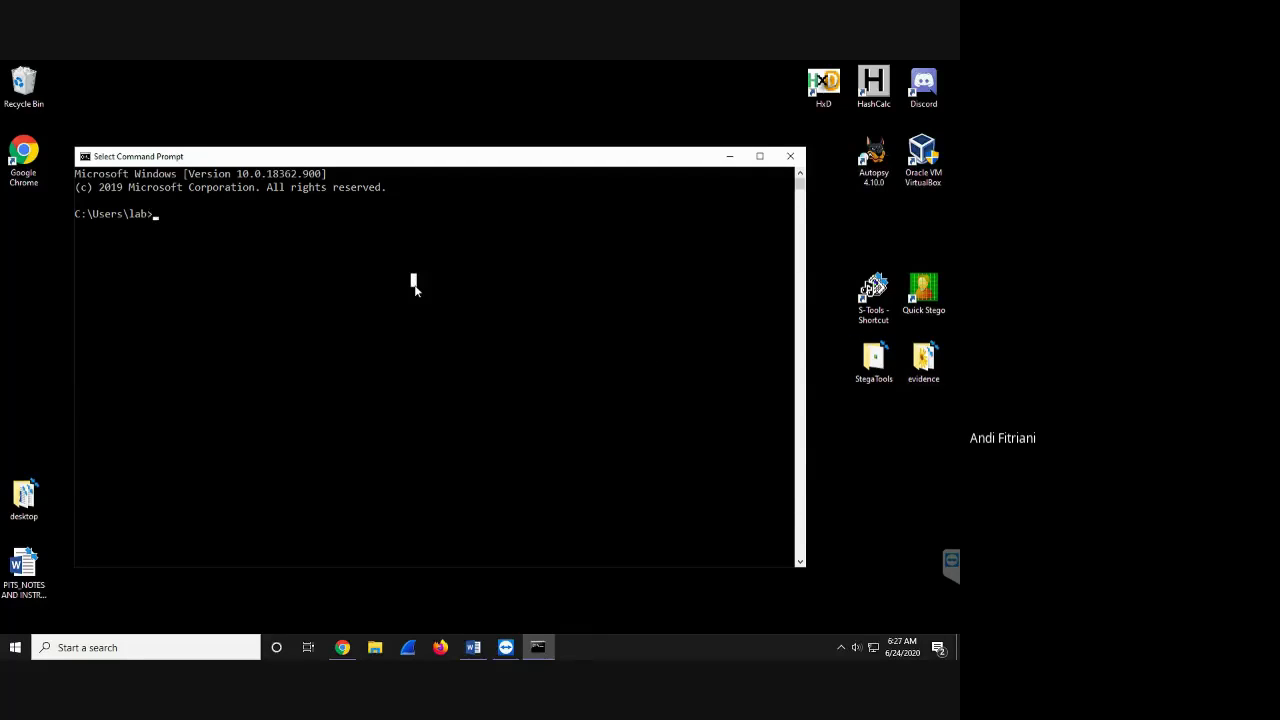
- Change into the StegaTools folder by dragging its path after cd, and list its contents
type("cd")
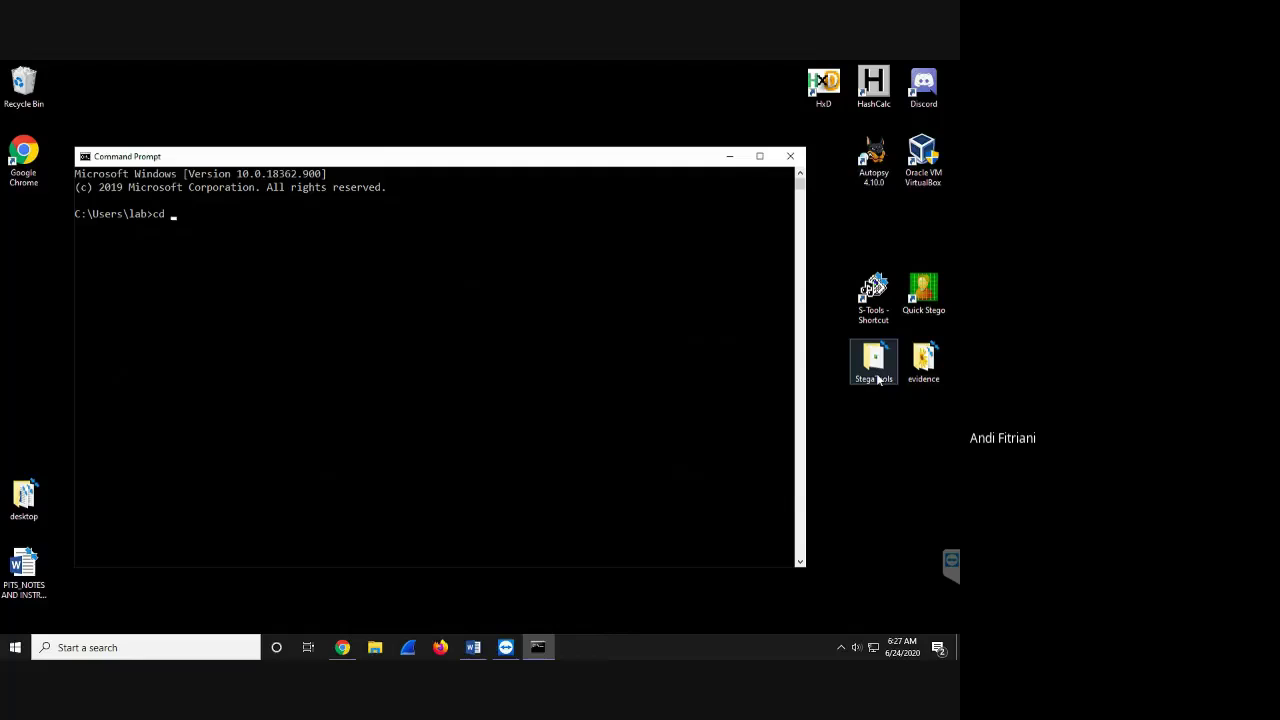
left_click_drag(877, 379, 239, 229)
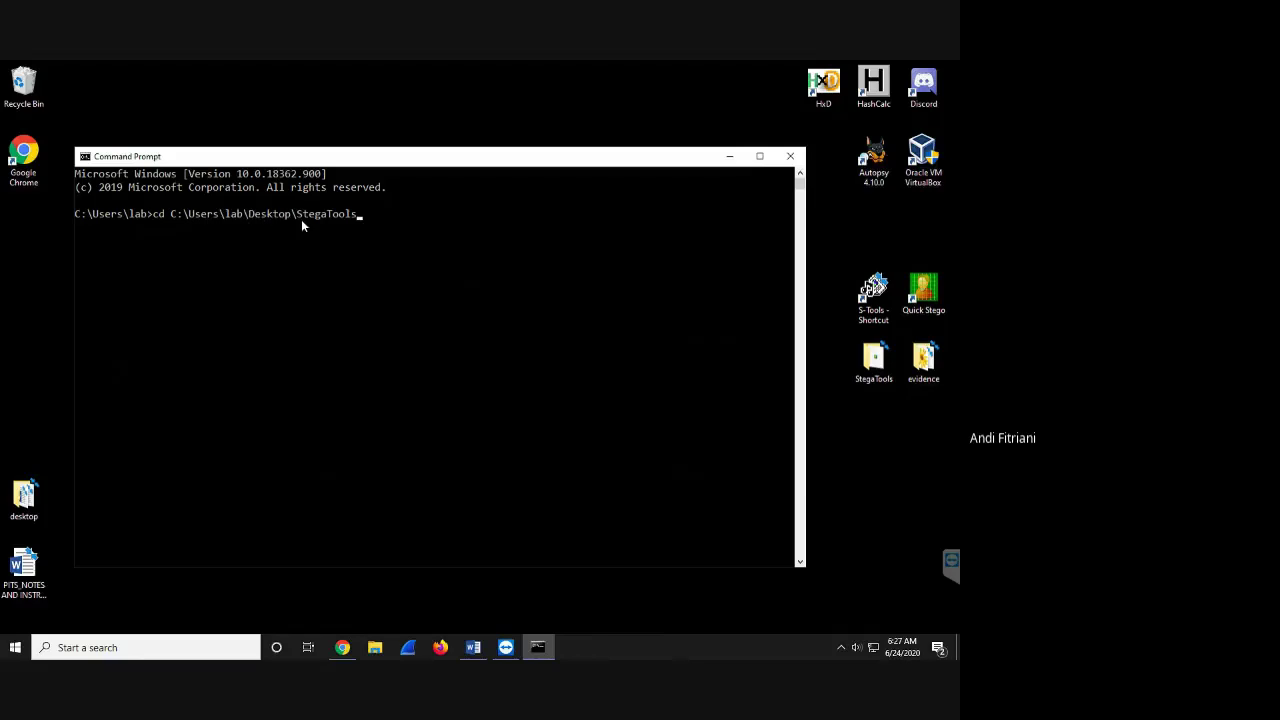
key("Return")
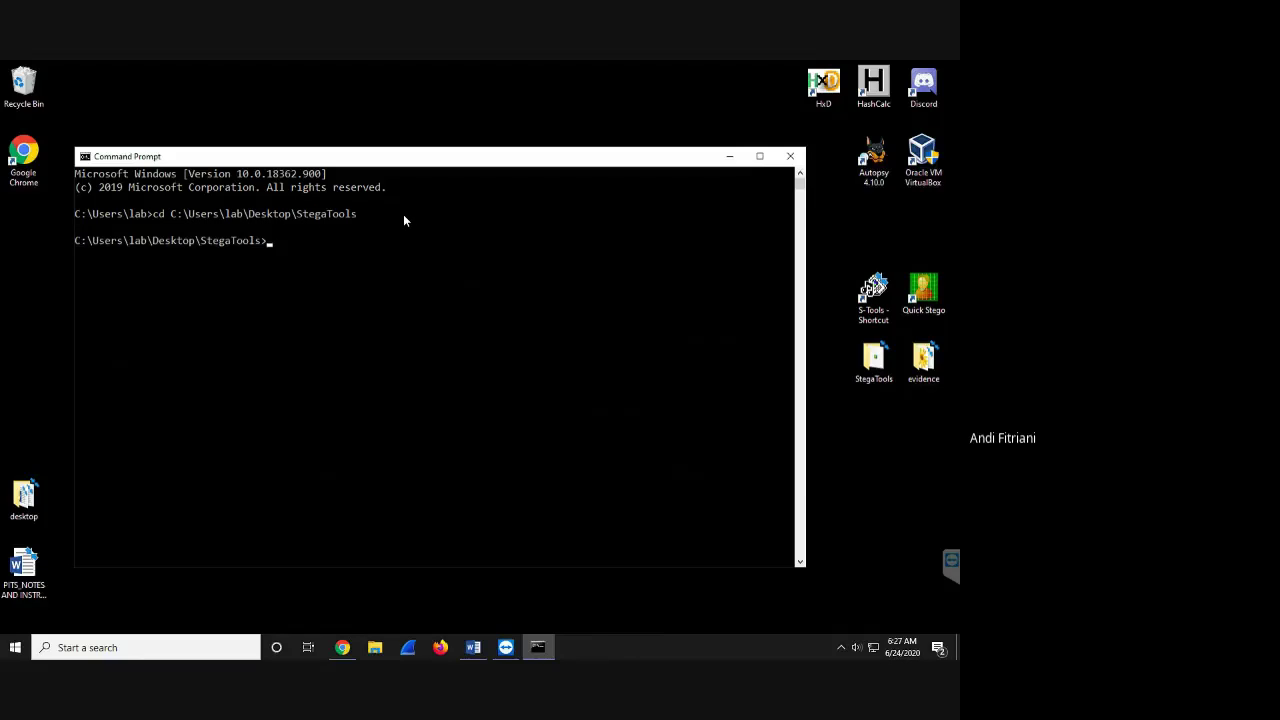
type("dir")
key("Return")
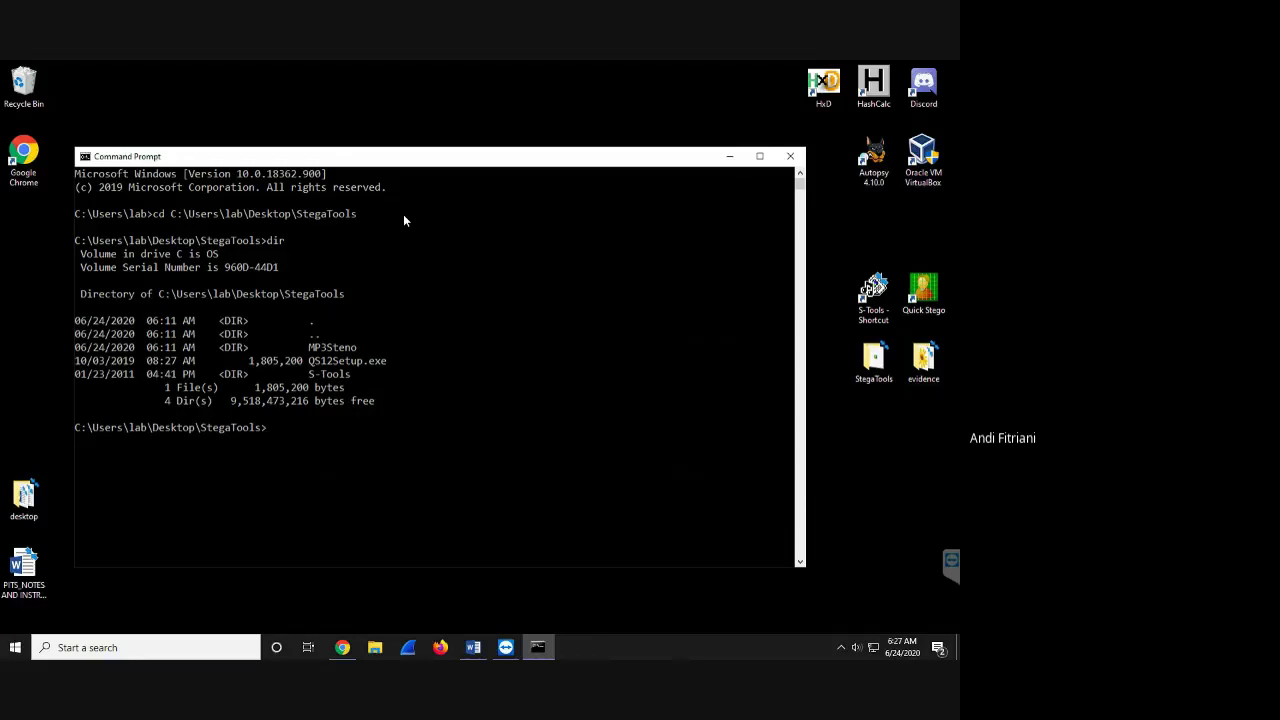
- Change into MP3Steno using Tab completion and list its six files
type("cd M")
key("Tab")
key("Return")
type("dir")
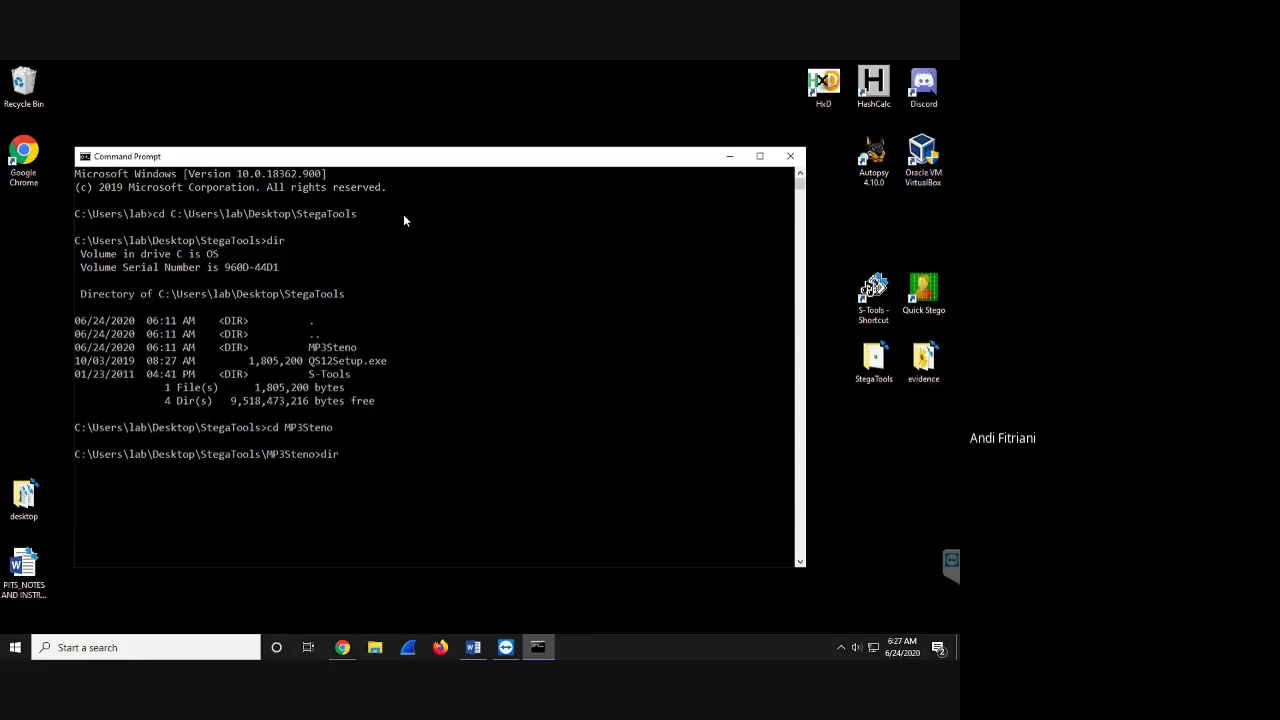
key("Return")
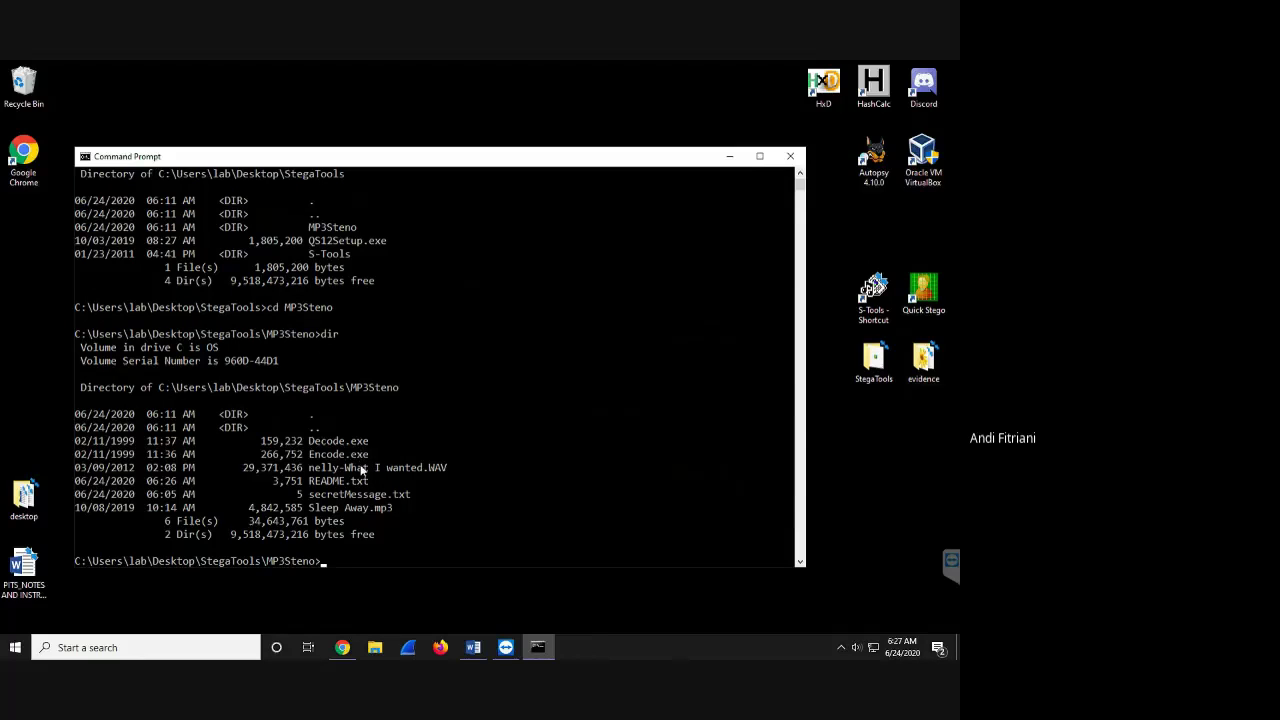
left_click(872, 364)
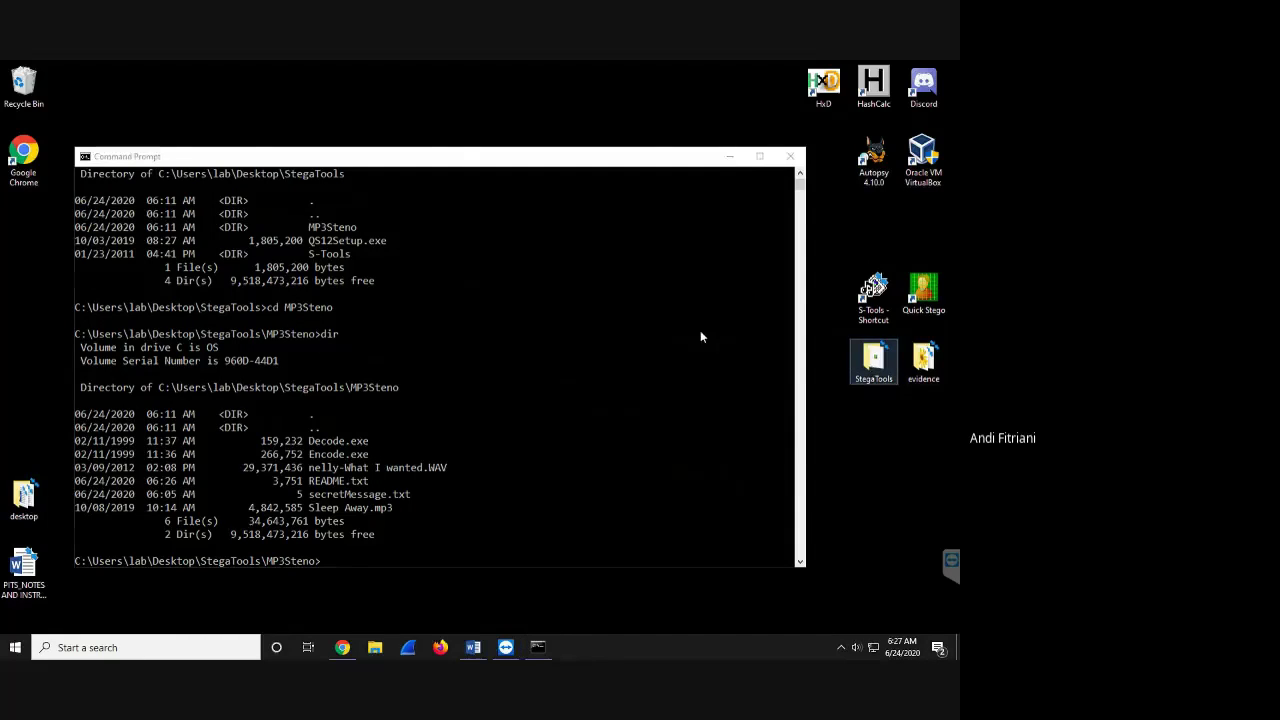
- Open StegaTools\MP3Steno in File Explorer and place it right of the console
key("Return")
double_click(225, 256)
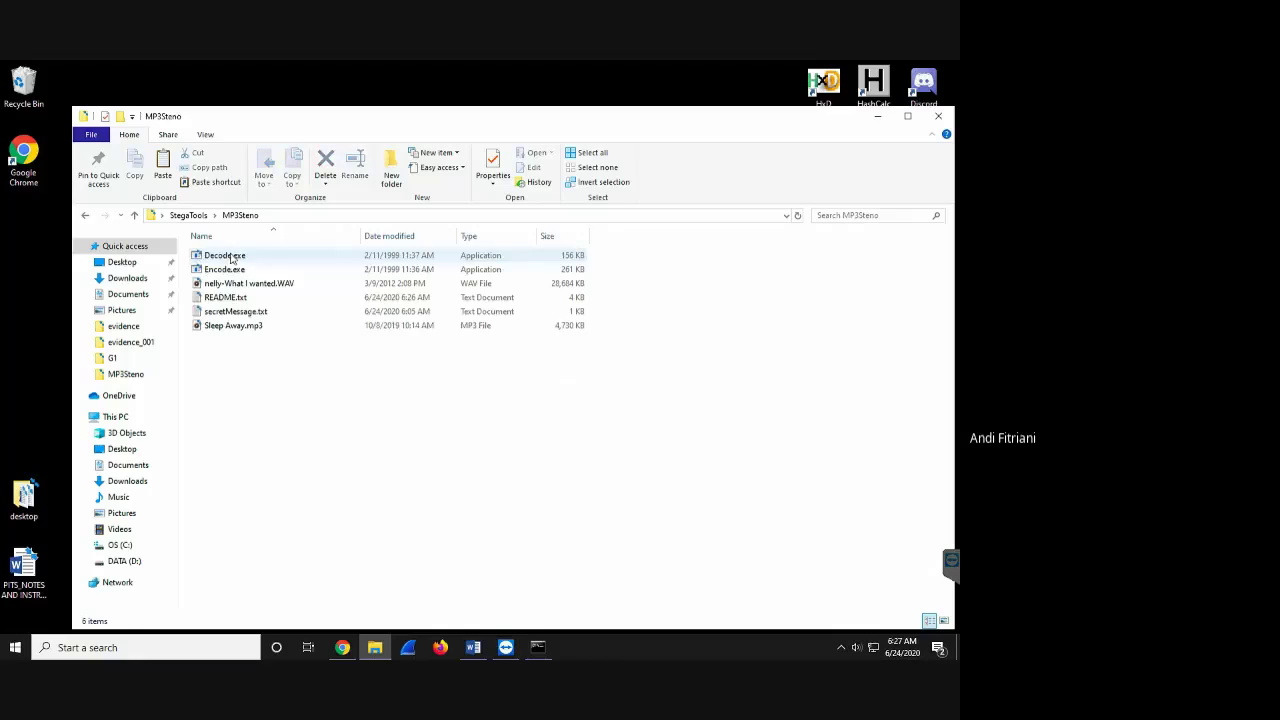
left_click_drag(333, 120, 771, 170)
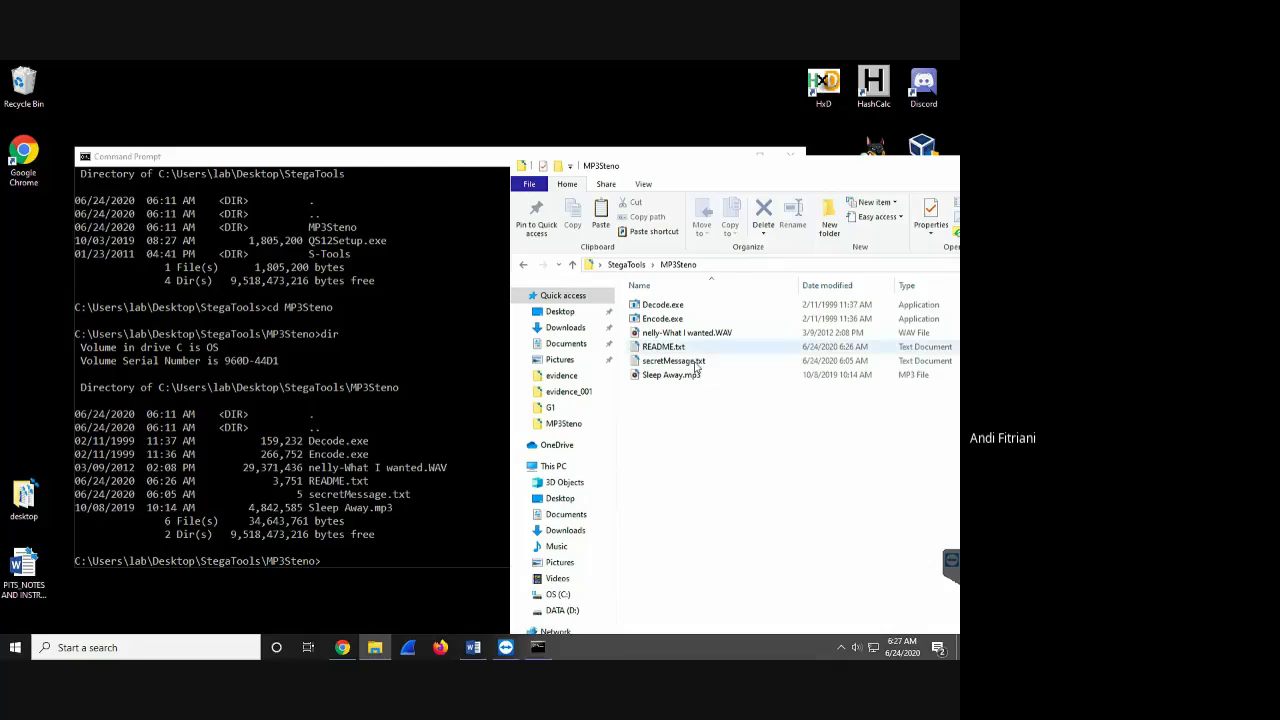
- Add 'meet me at iium today' after hello in secretMessage.txt, save, and close Notepad
double_click(694, 362)
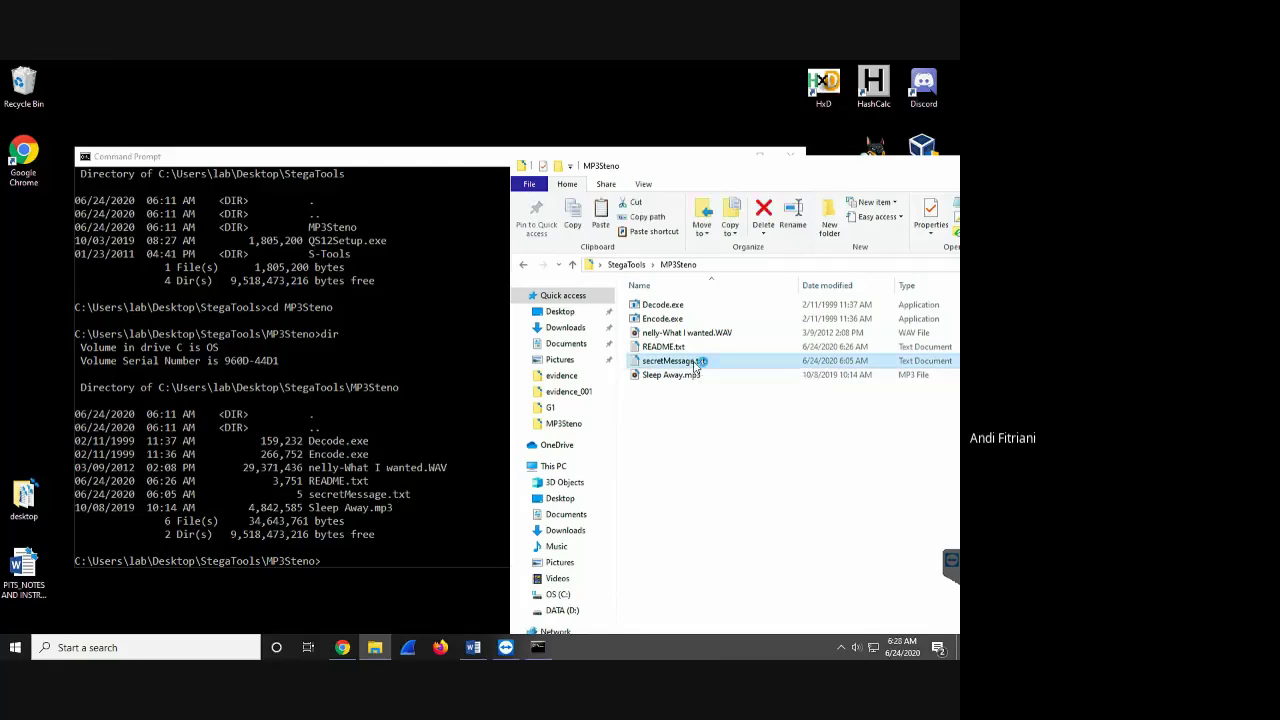
left_click(234, 198)
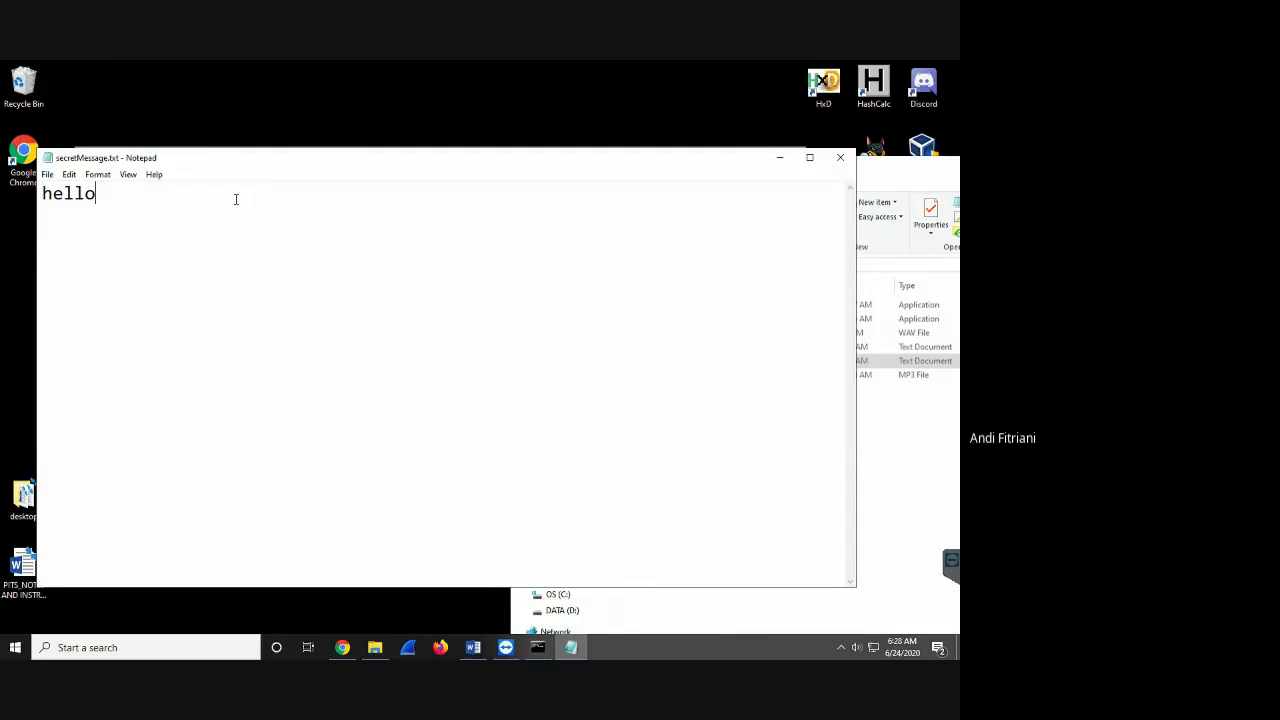
key("Return")
type("meet")
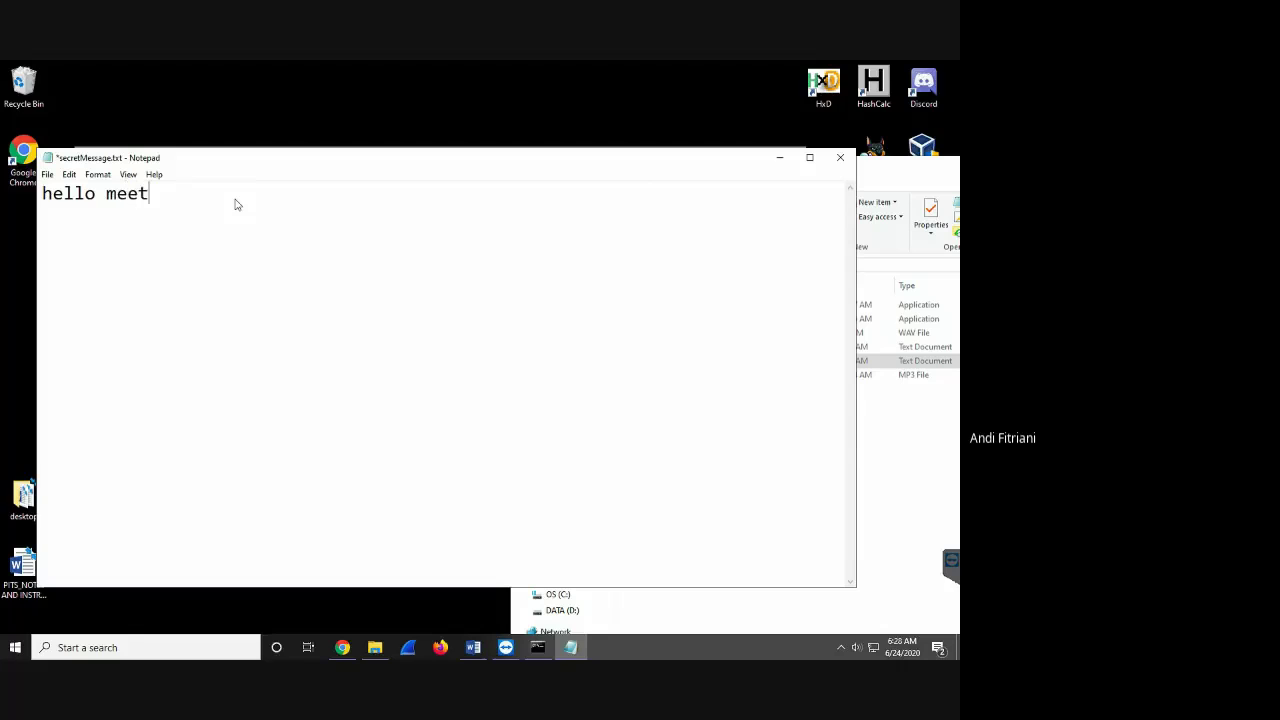
type(" me at iium today")
left_click(47, 174)
left_click(130, 233)
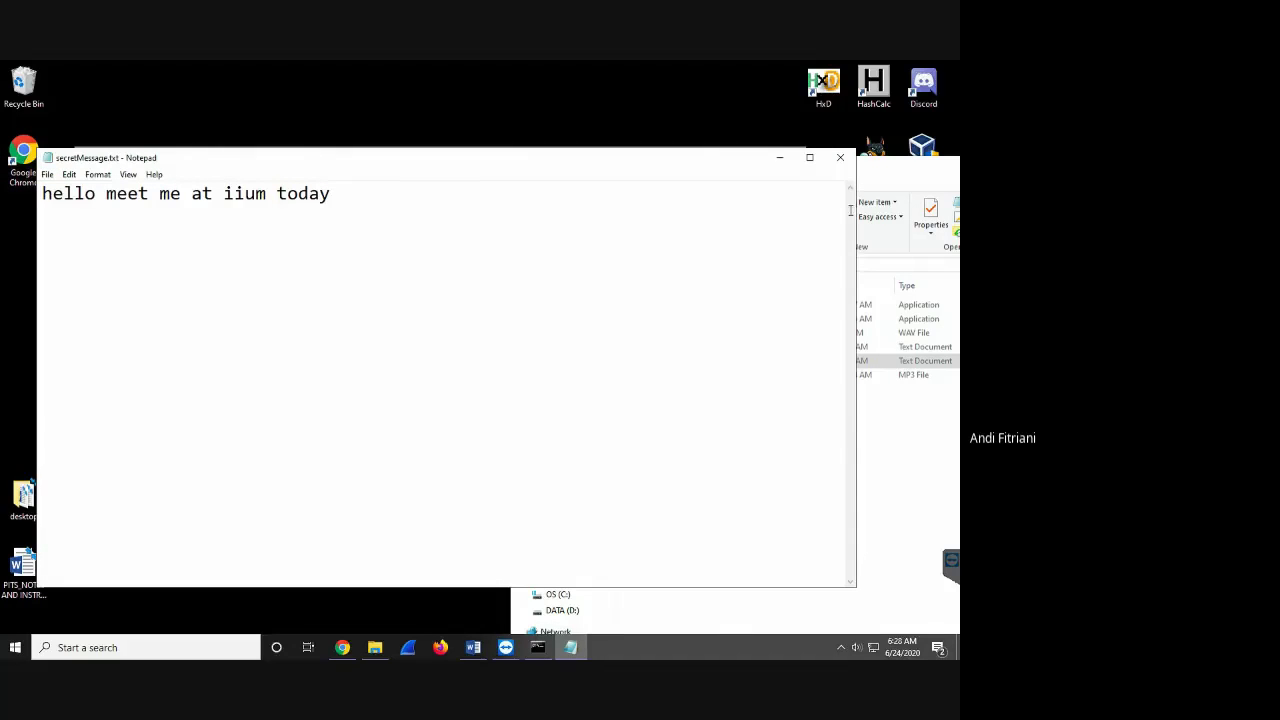
left_click(842, 160)
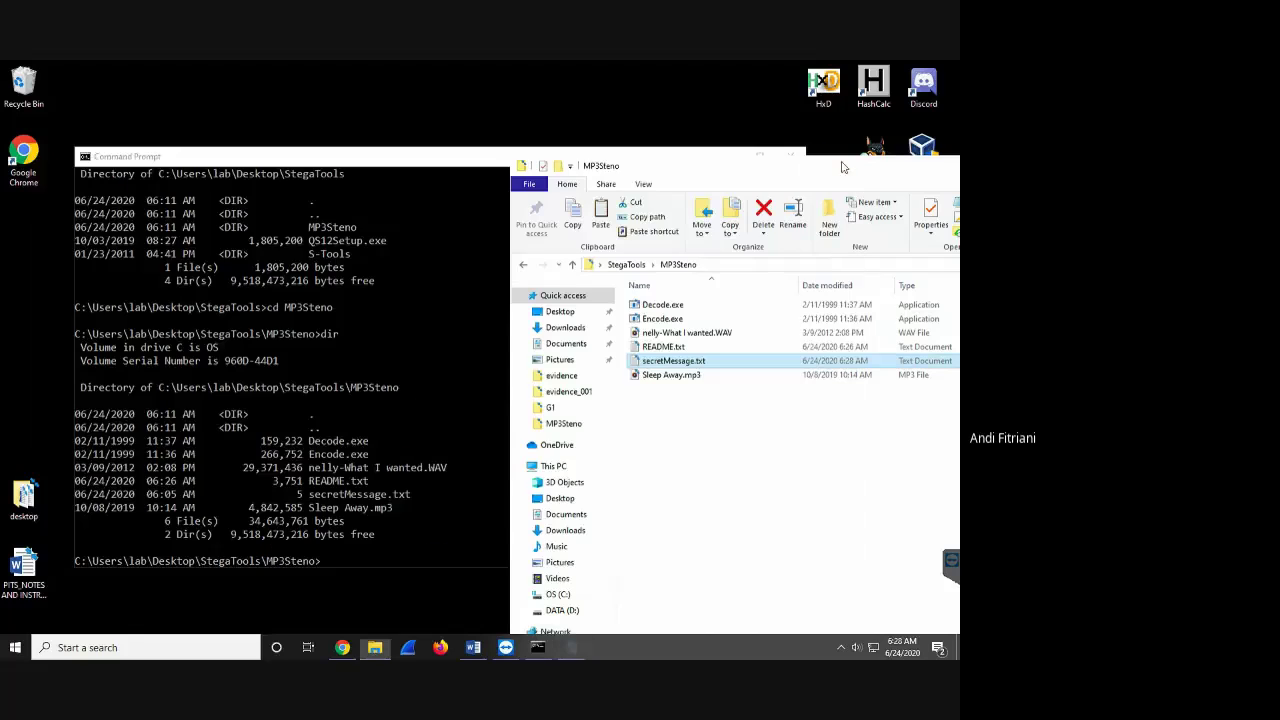
- Select Sleep Away.mp3 in the MP3Steno folder, then bring the Command Prompt window forward
left_click(690, 378)
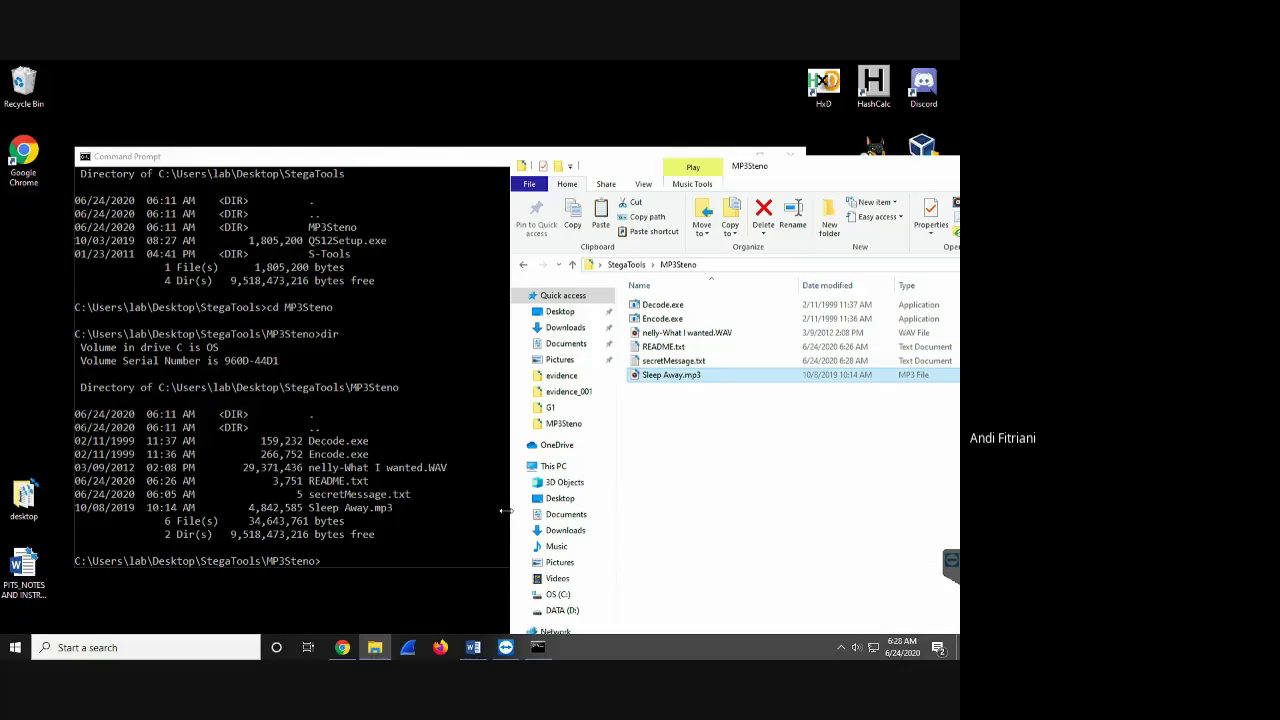
left_click(443, 543)
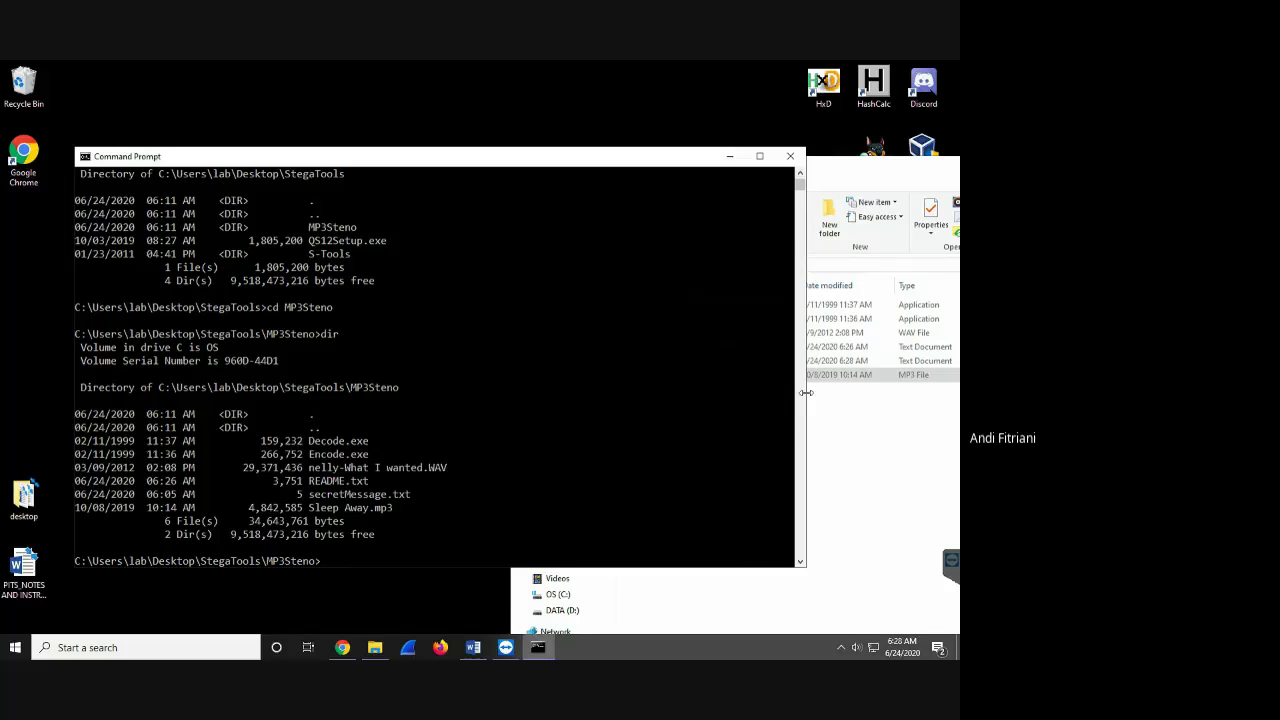
- Clear the console with cls and run Encode.exe -h to list the MP3StegoEncoder options
type("cls")
key("Return")
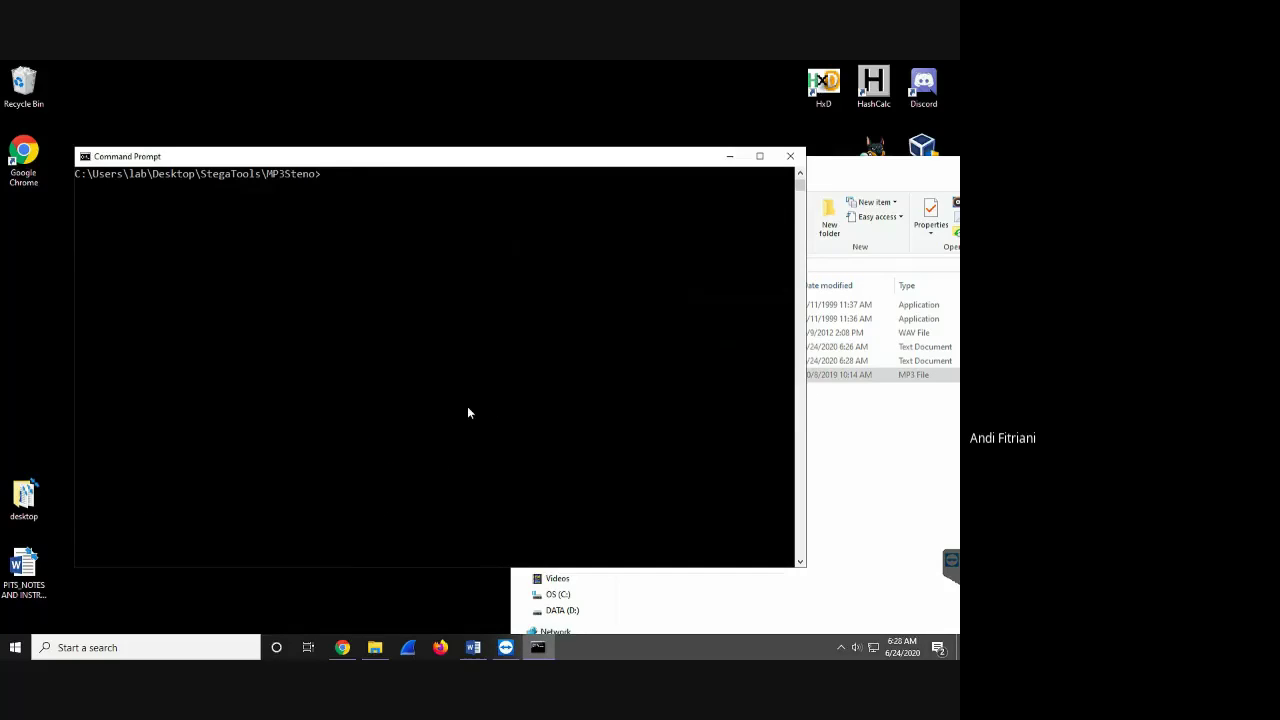
left_click_drag(529, 163, 468, 183)
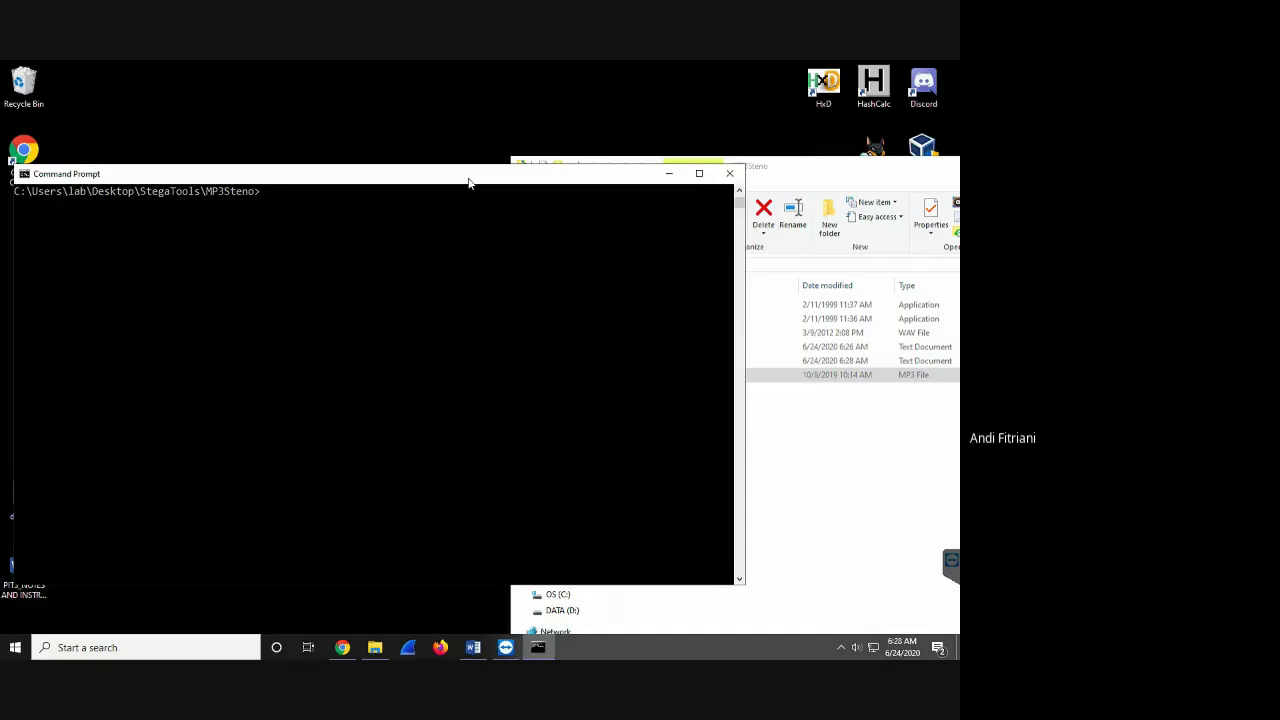
type("Encode.exe -h")
key("Return")
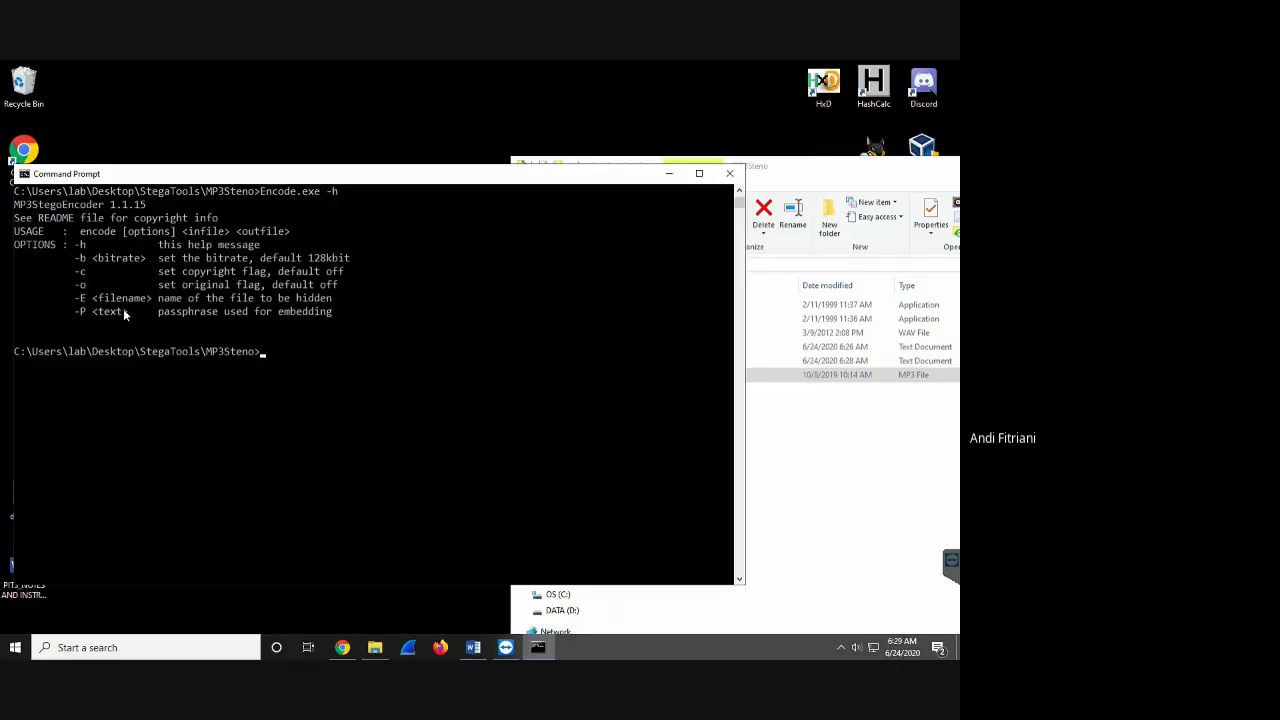
- Type Encode.exe at the next prompt and narrow the console to reveal the file list
left_click(298, 351)
key("Escape")
type("Encode.exe")
left_click_drag(745, 188, 583, 192)
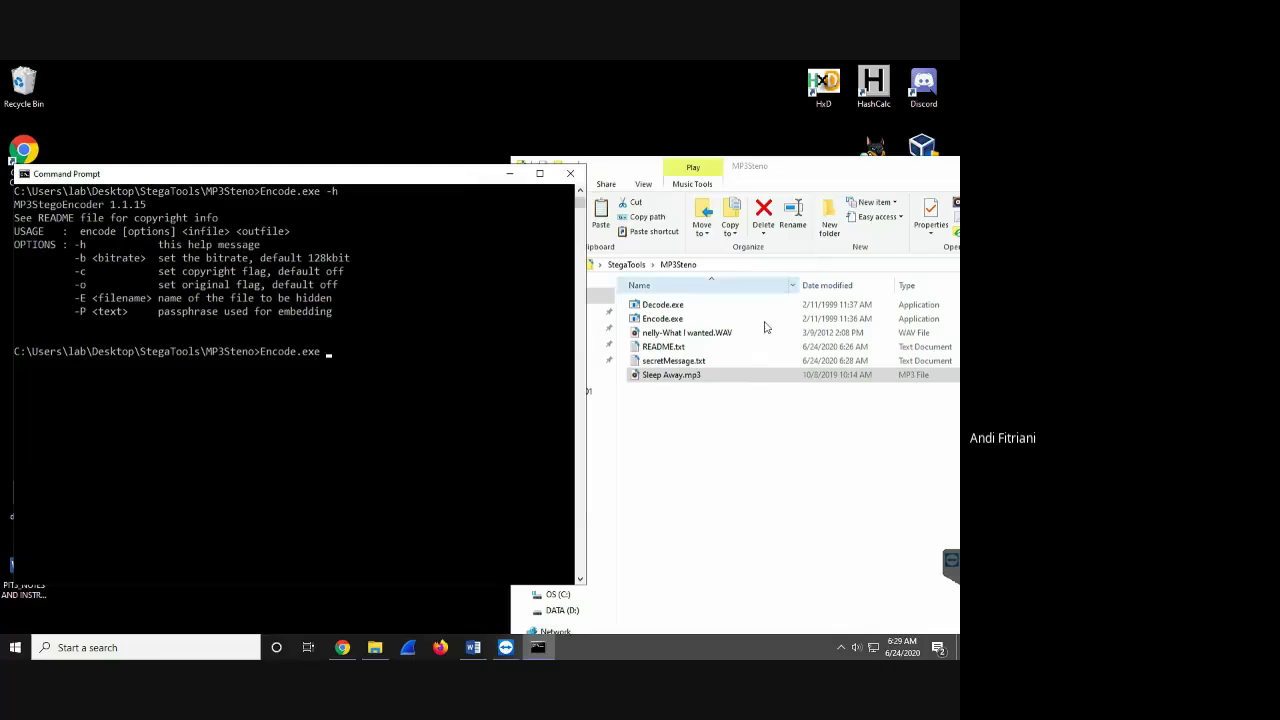
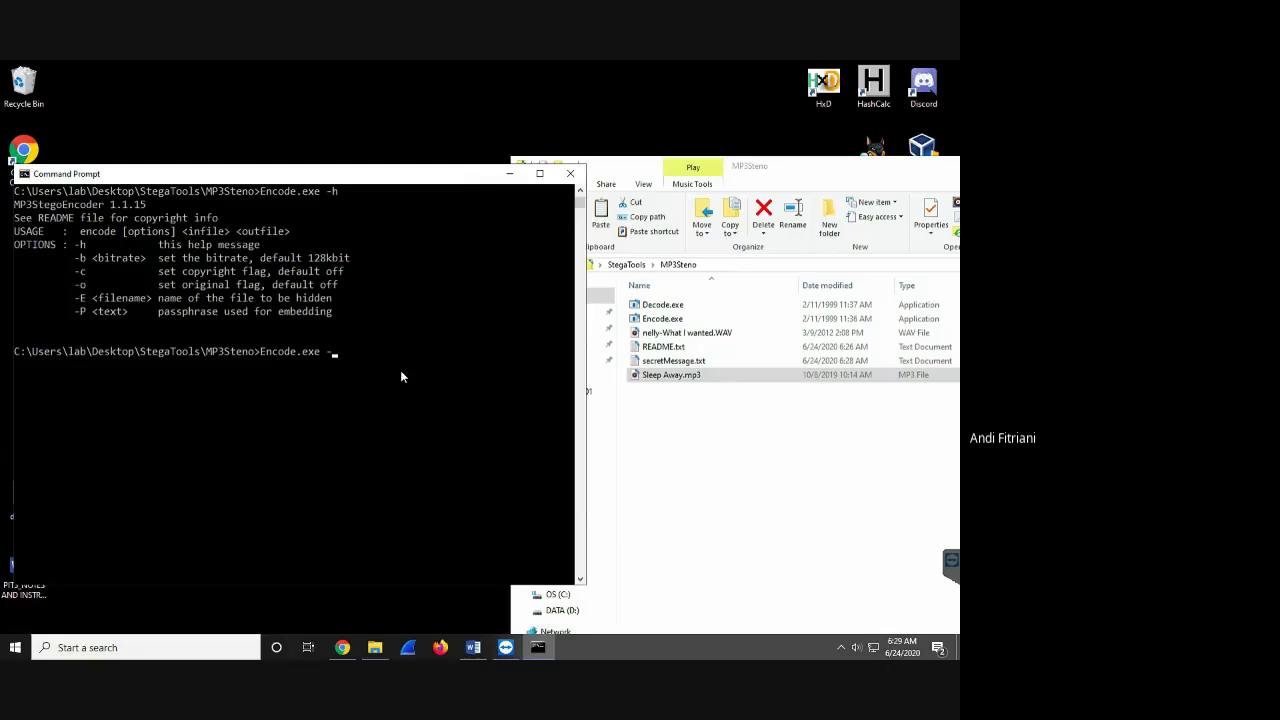
- Enter Encode.exe -E secretMessage.txt -P with a passphrase and output hidden.mps, then widen the console
type("E se")
key("Tab")
type("ord")
type("hidden.mps")
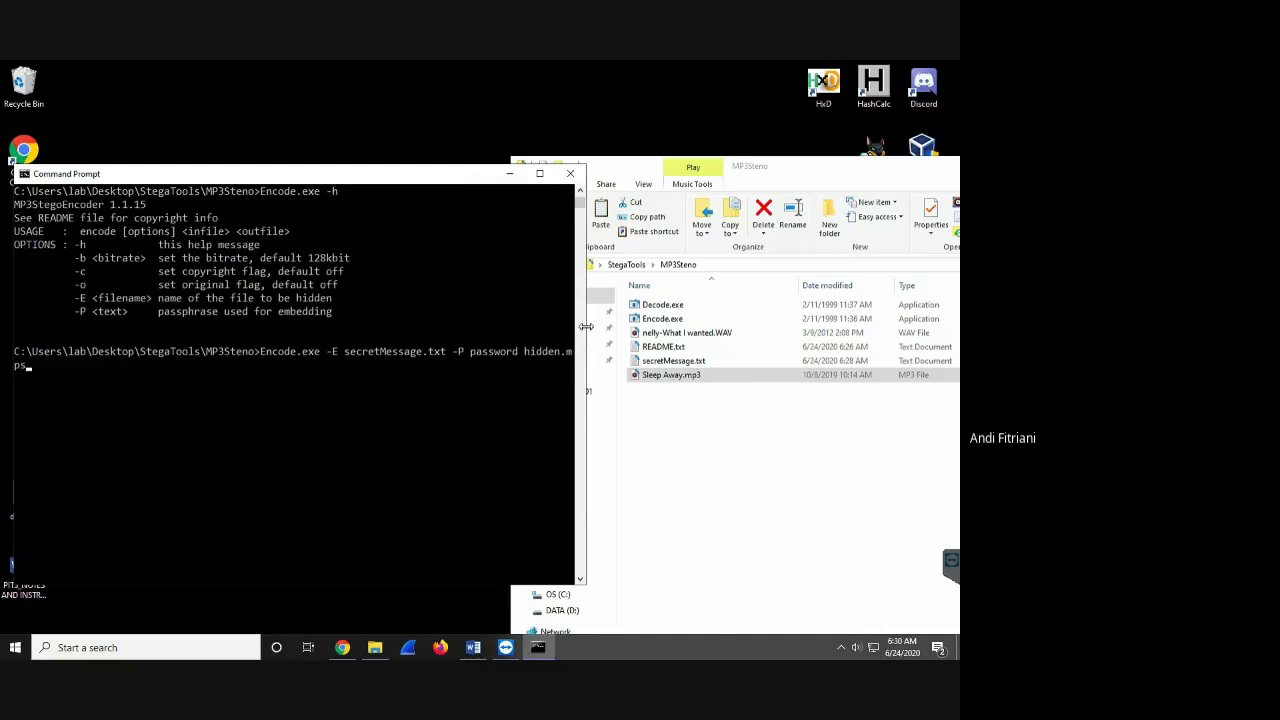
left_click_drag(586, 326, 607, 328)
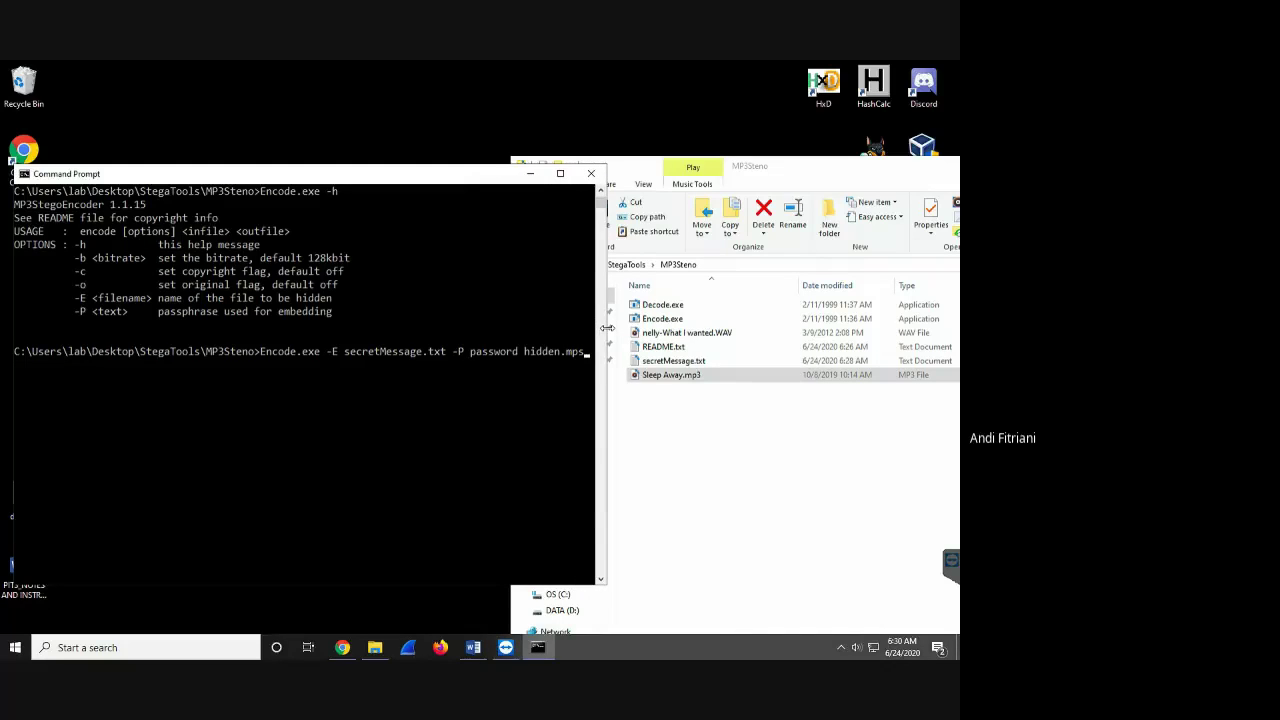
- Change the output to hidden.mp3, run the Encode.exe command, and recall it after the usage help
key("BackSpace")
type("3")
key("Return")
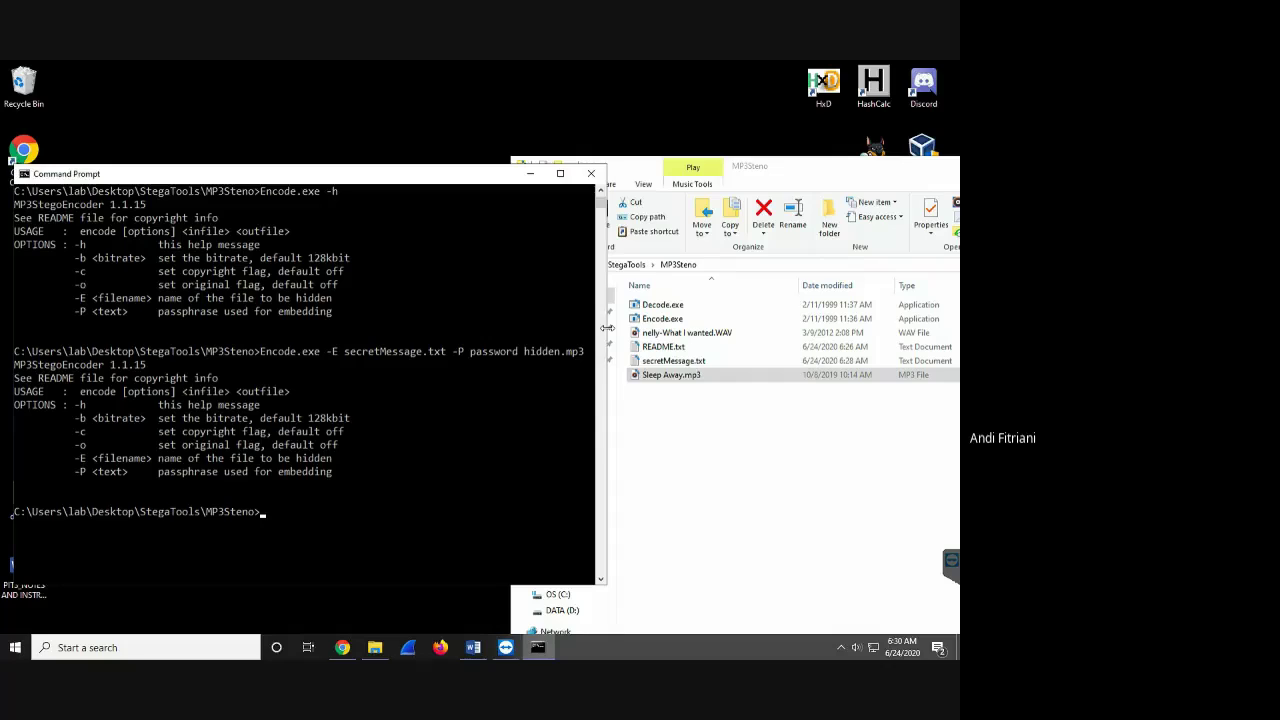
key("Up")
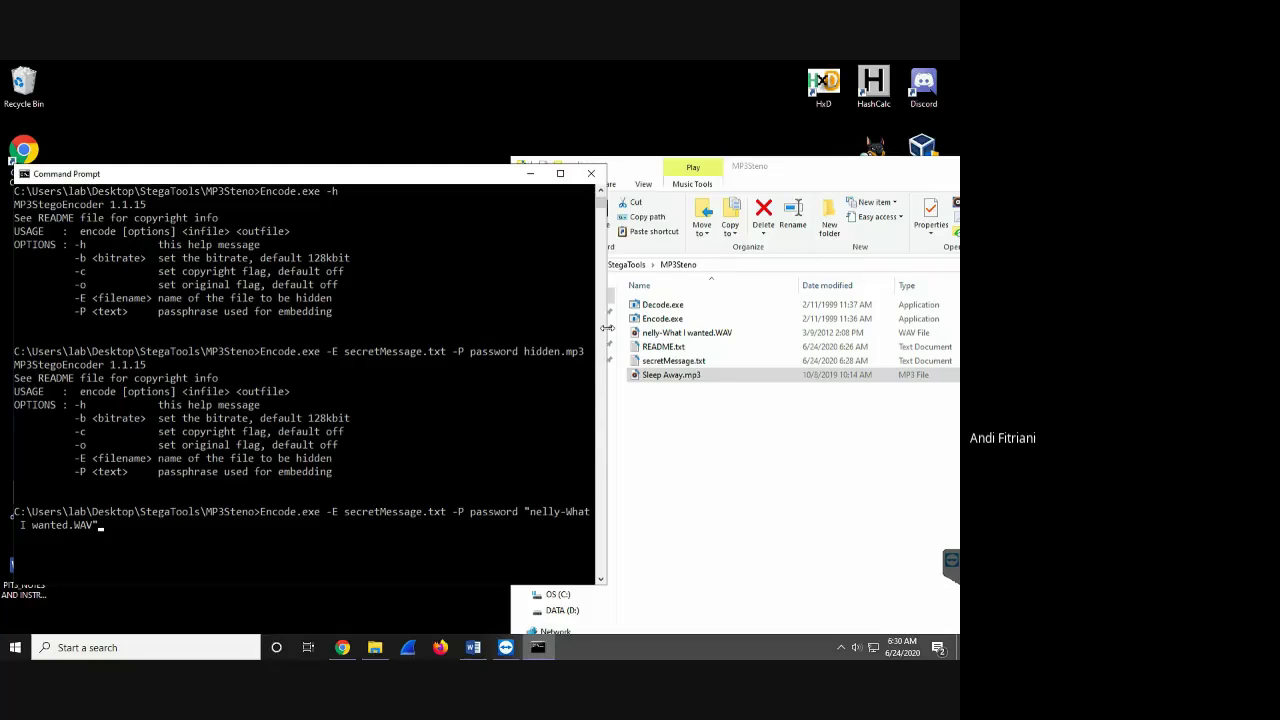
- Run Encode.exe to embed secretMessage.txt from 'nelly-What I wanted.WAV' into hidden.mp3
type("hidden.mp3")
key("Return")
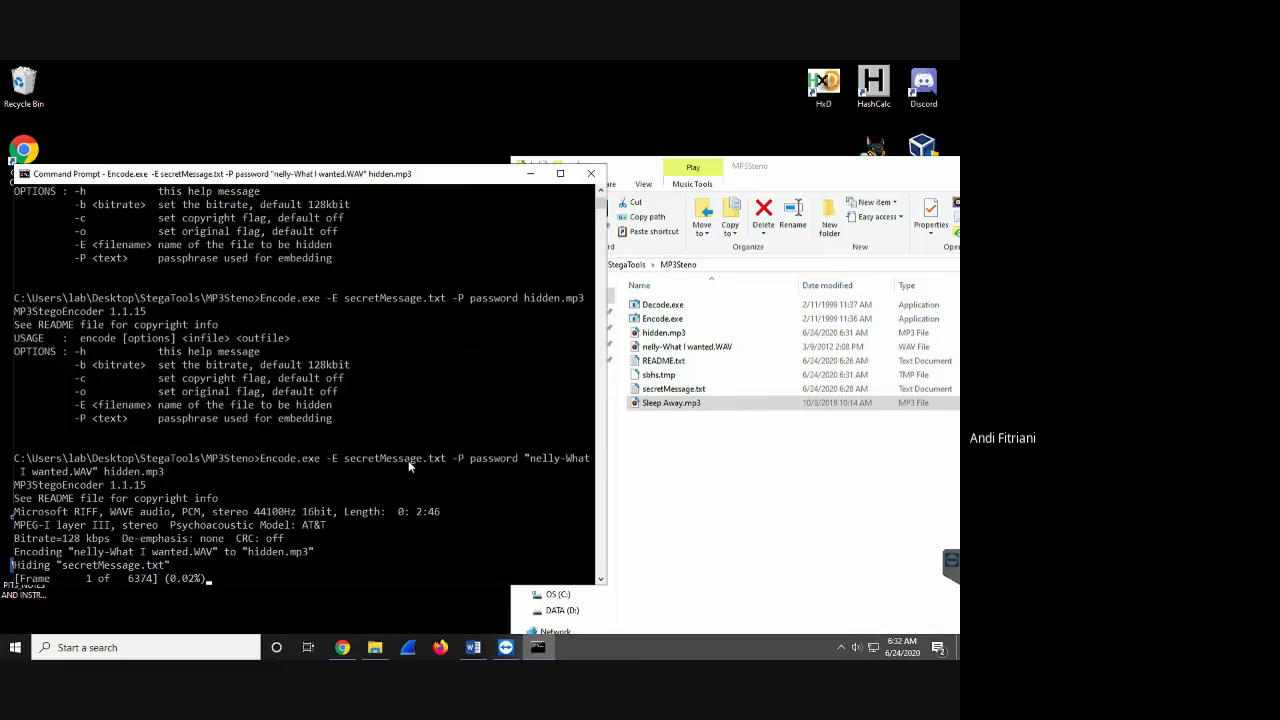
- Drag the MP3Steno folder window left, then minimize it to reveal the Google Meet presenting page
scroll(408, 460, "down", 2)
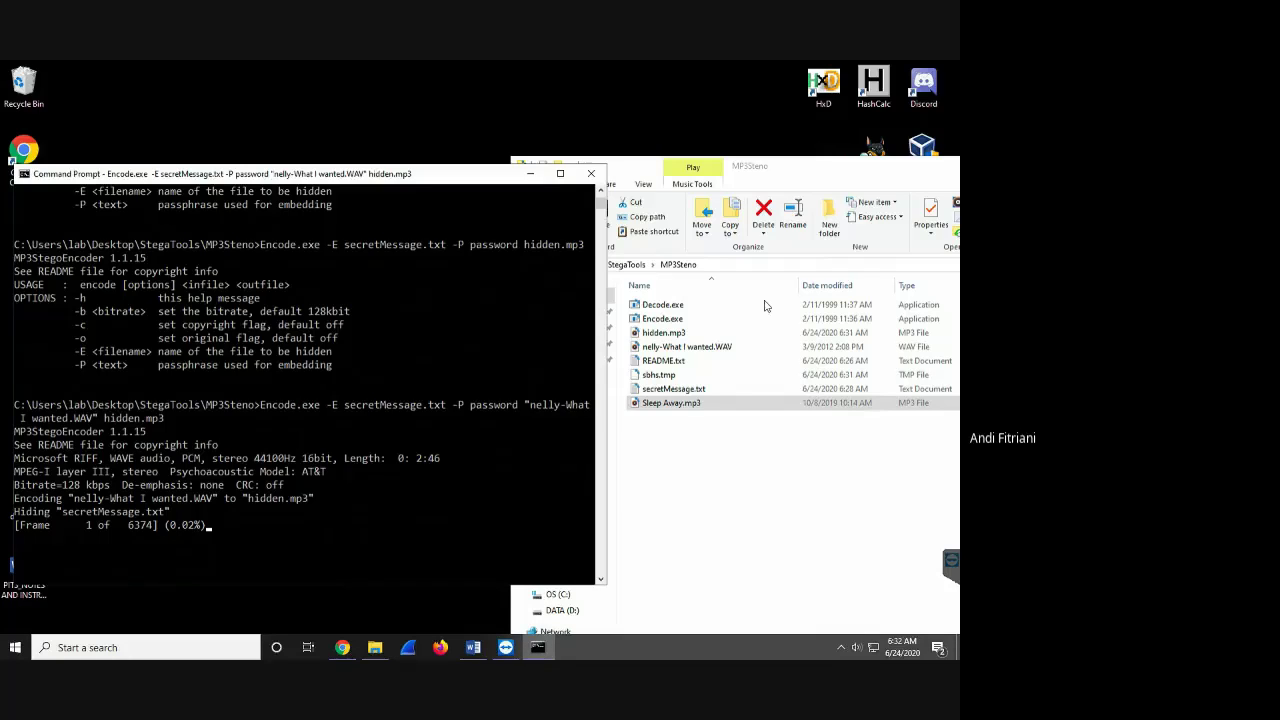
left_click(826, 168)
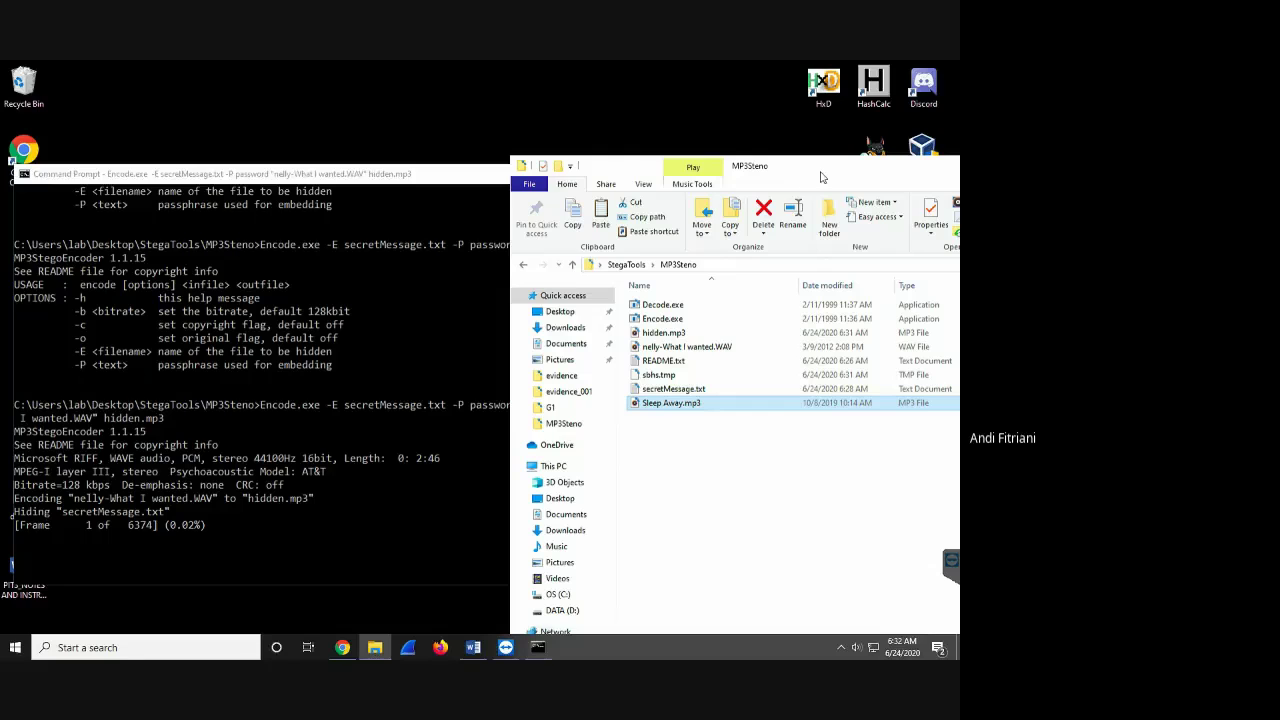
left_click_drag(822, 172, 338, 118)
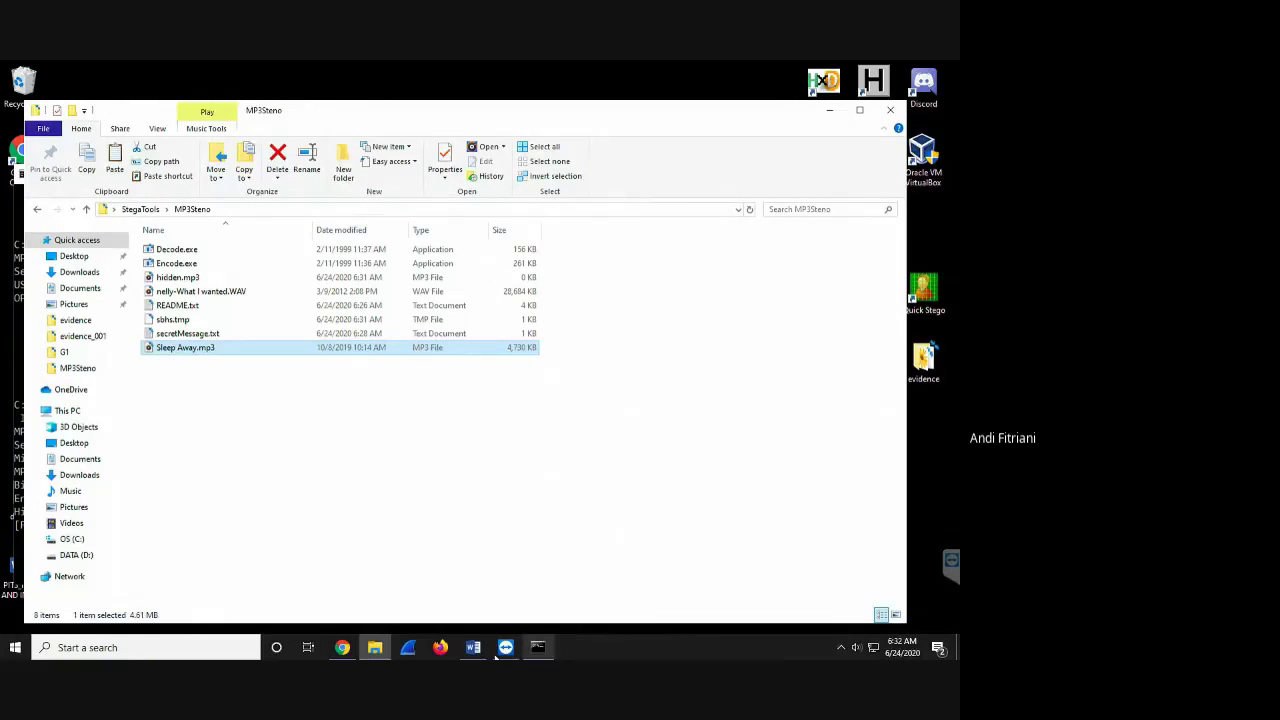
left_click(365, 650)
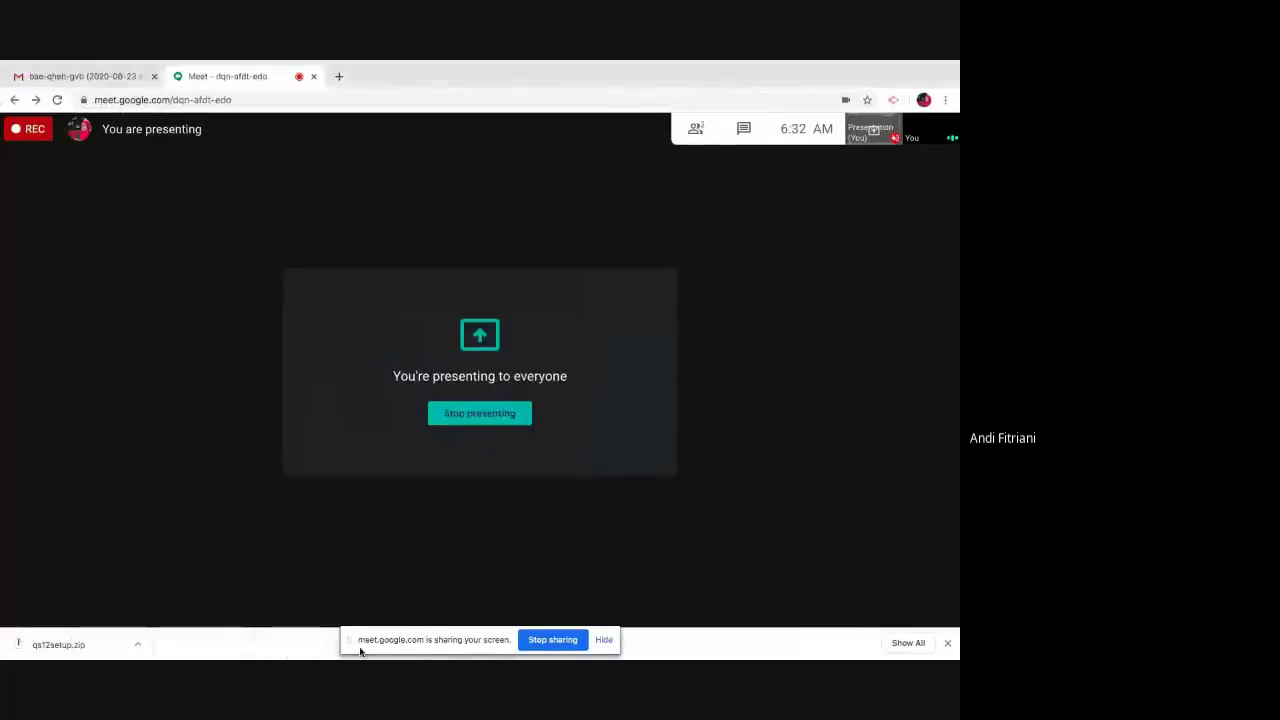